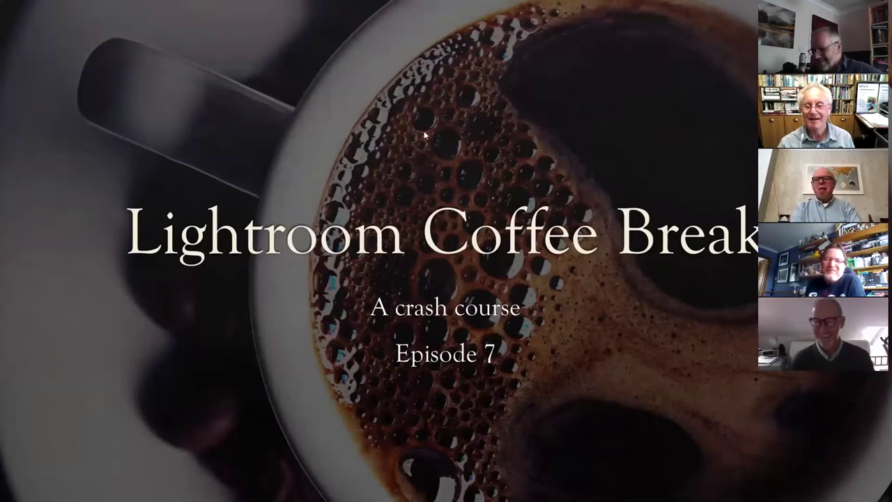
End the slide show at the Advanced Editing slide and switch to Lightroom Classic.
left_click(547, 188)
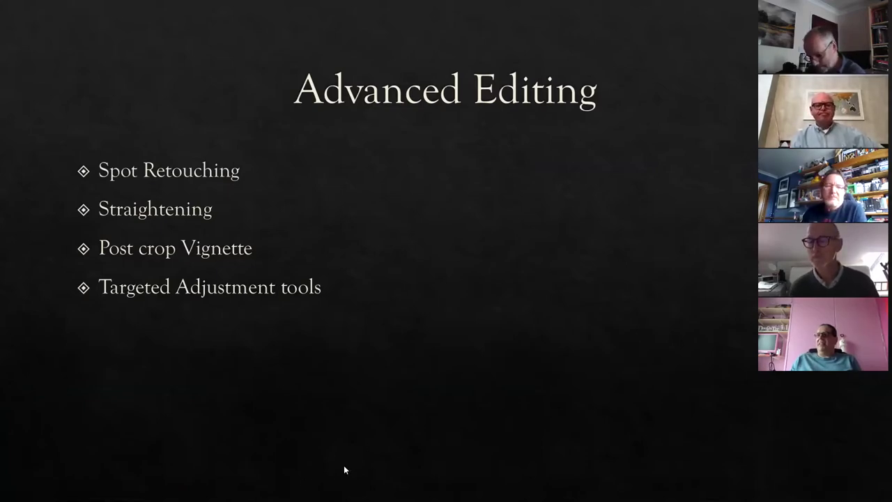
key("Escape")
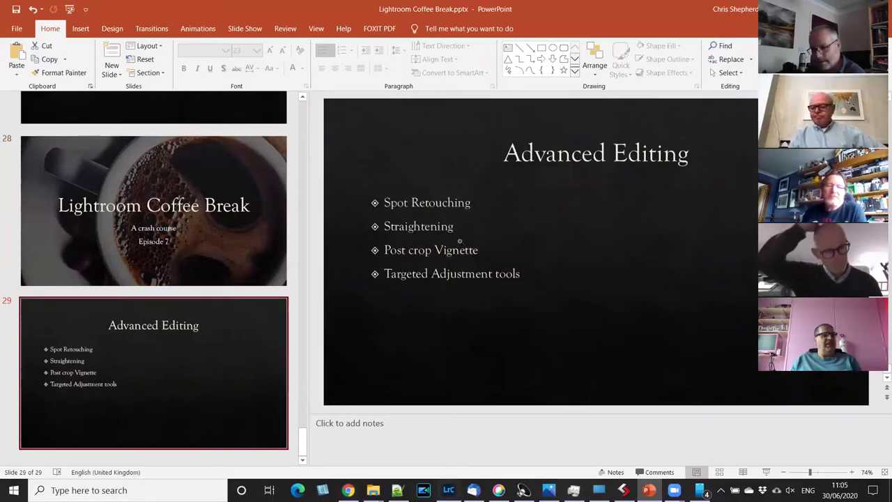
key("alt+Tab")
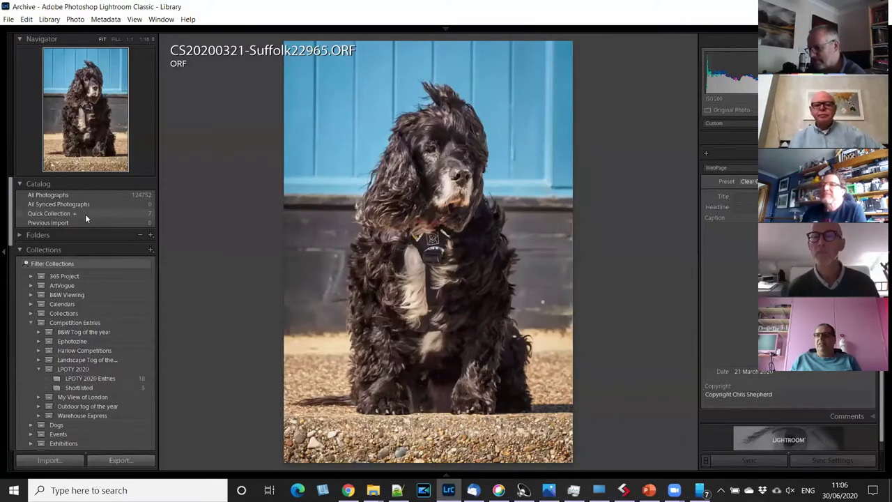
Open the beached boat photo from the Quick Collection in the Develop module.
left_click(88, 213)
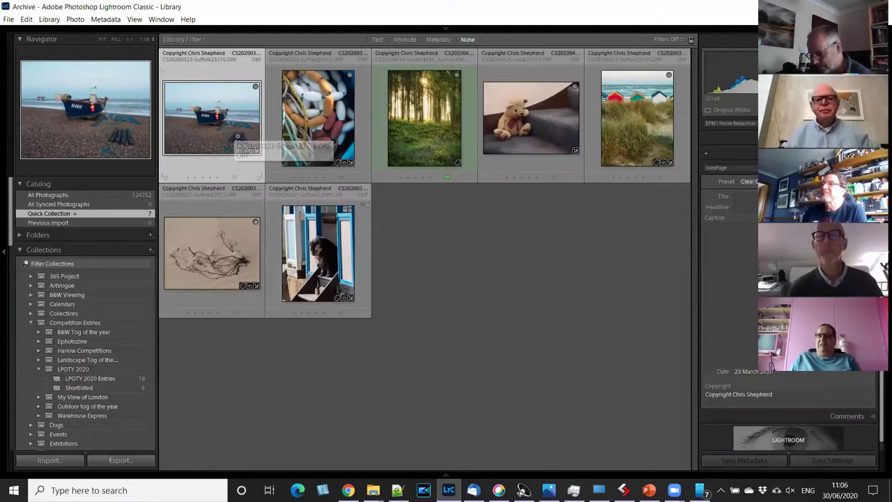
key("e")
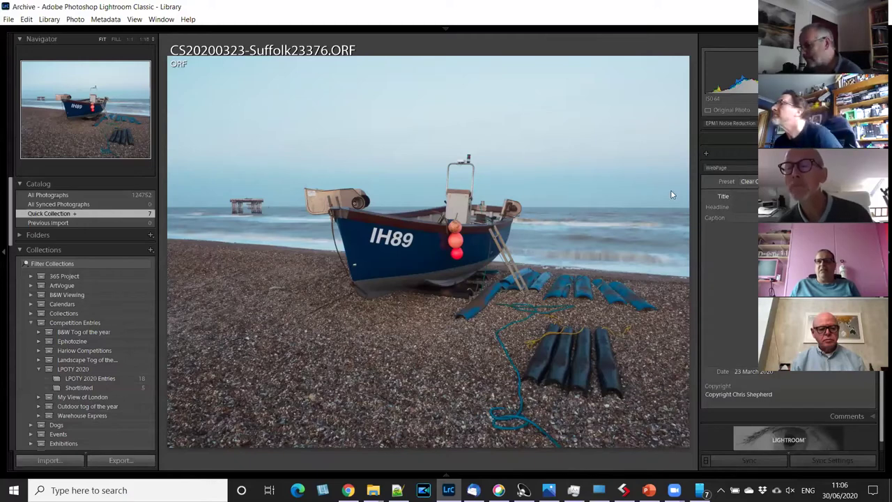
key("d")
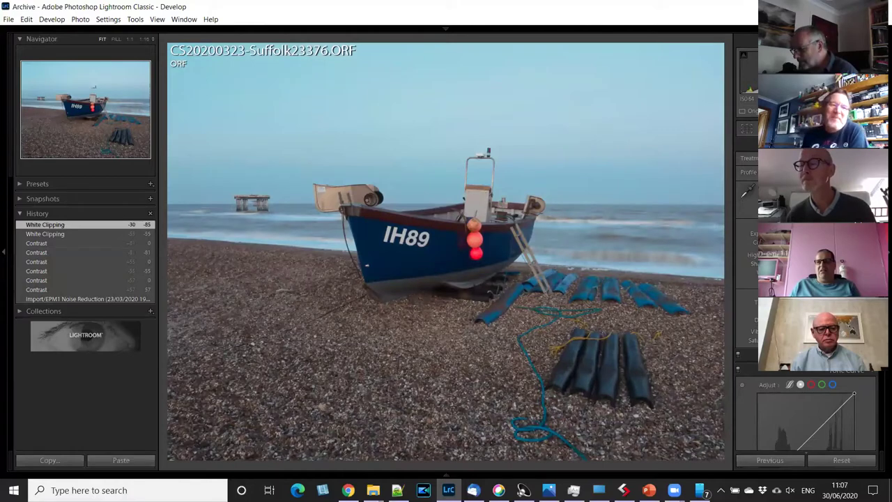
scroll(806, 279, "up", 2)
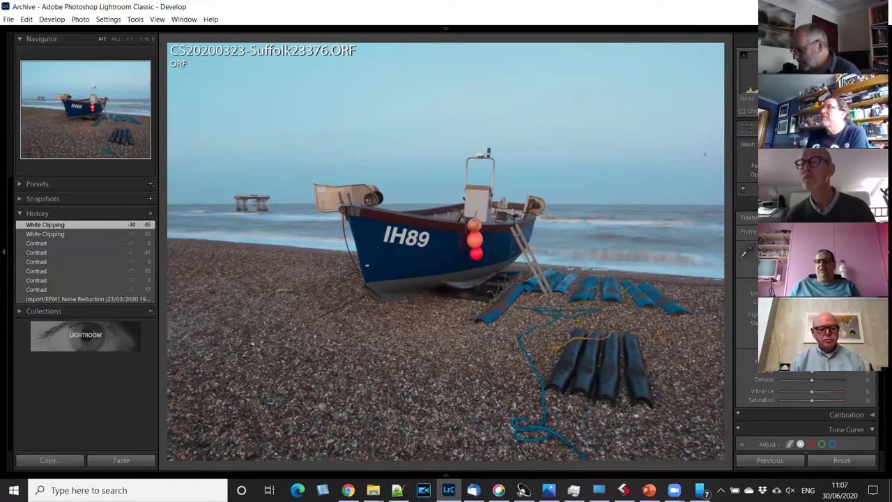
scroll(744, 128, "down", 2)
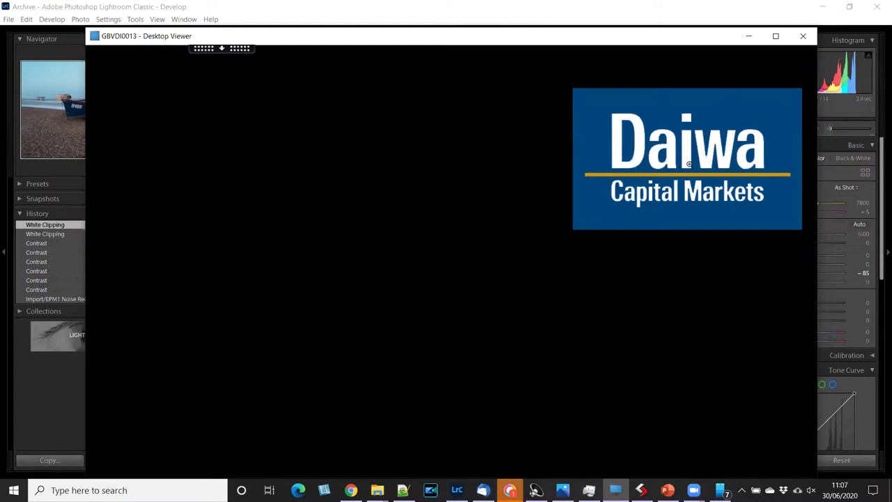
key("alt+Tab")
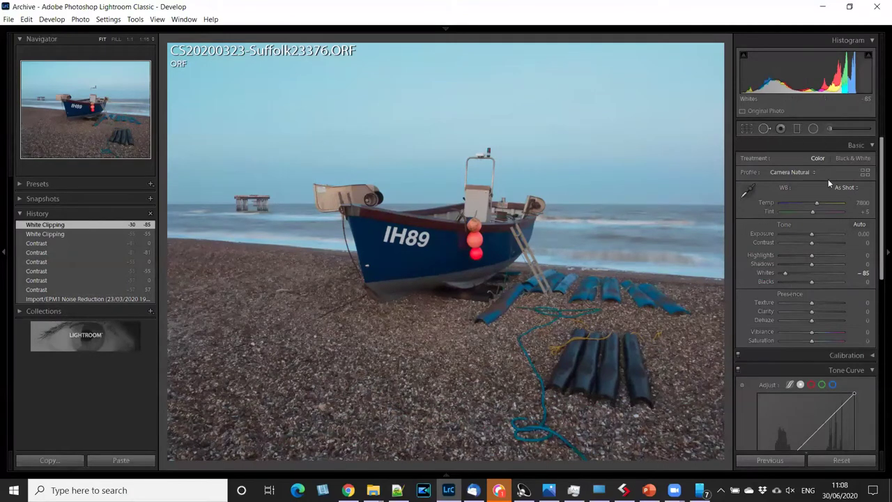
Activate the Spot Removal tool in Heal mode and enlarge its brush size to 94.
left_click(764, 129)
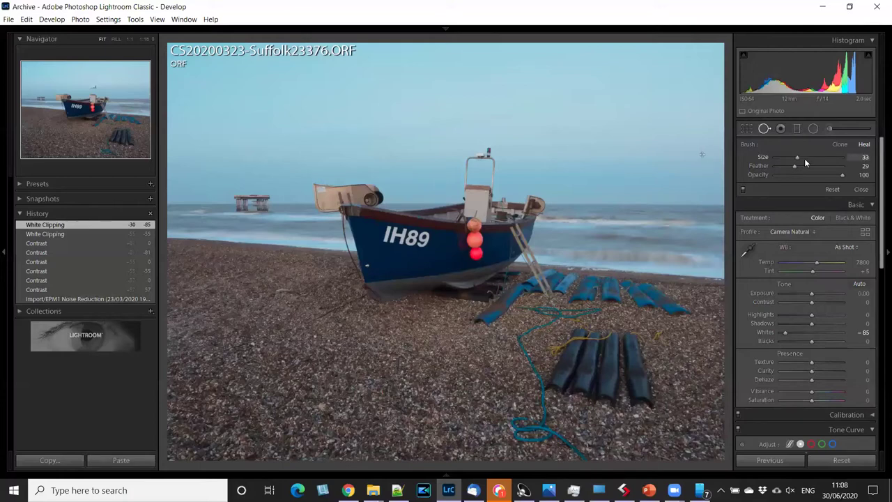
left_click_drag(803, 159, 845, 156)
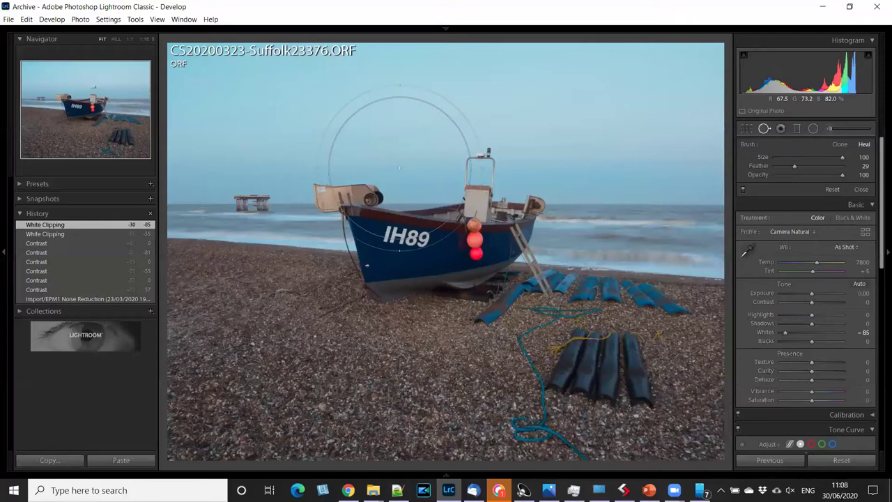
scroll(399, 168, "down", 1)
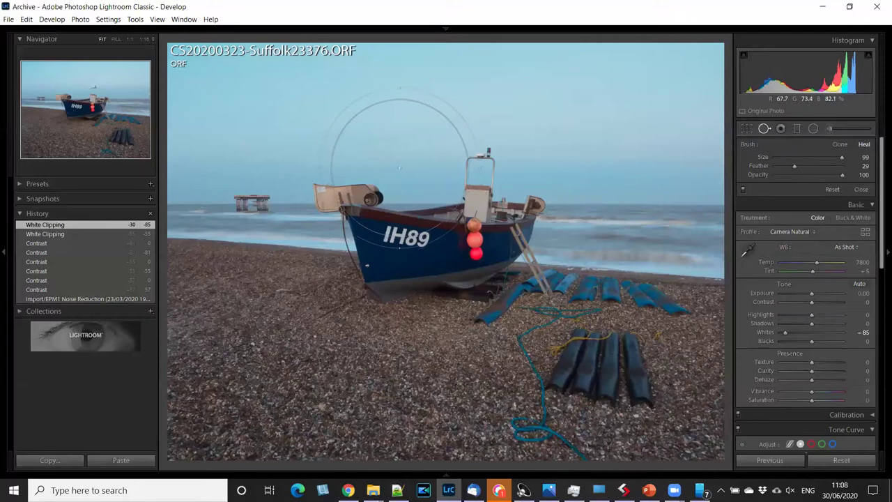
scroll(399, 167, "down", 7)
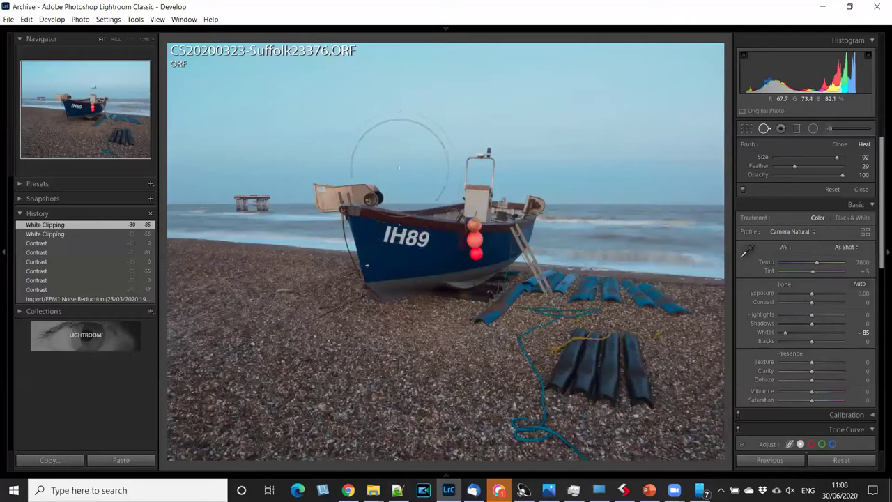
scroll(400, 168, "down", 2)
scroll(399, 167, "up", 2)
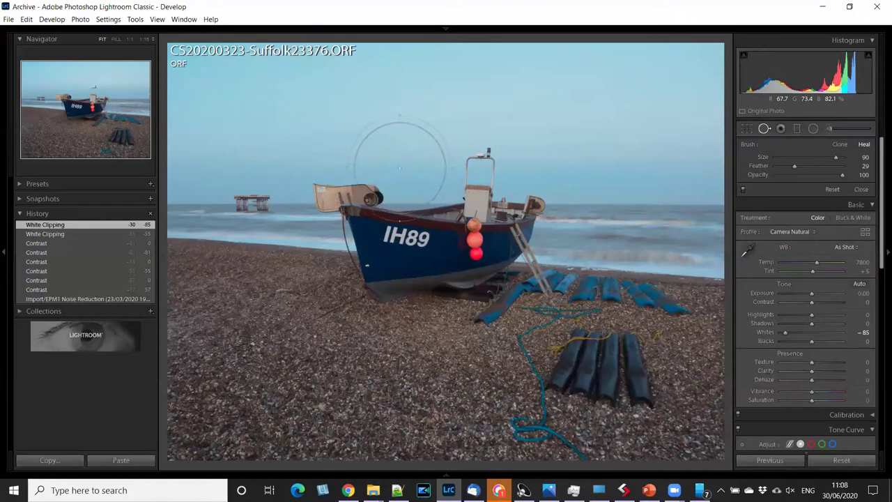
scroll(399, 167, "up", 2)
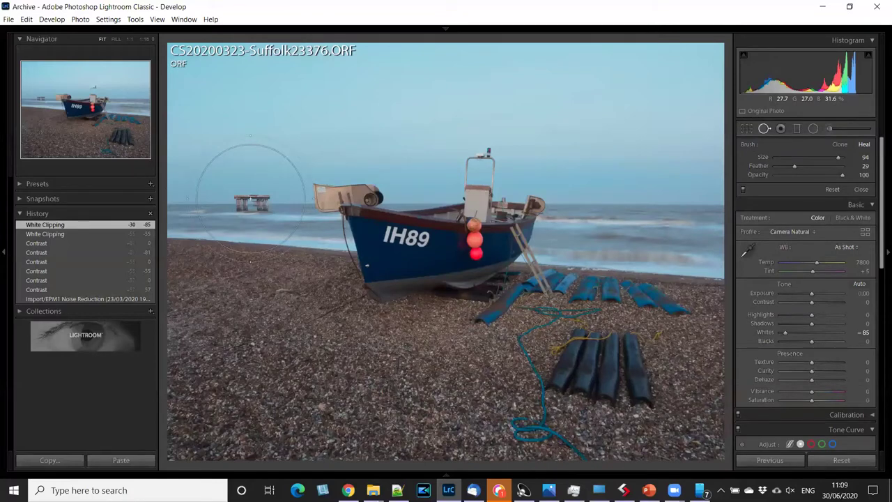
Reduce the brush size to 81 and heal away the offshore platform on the horizon with a short stroke.
scroll(250, 199, "down", 3)
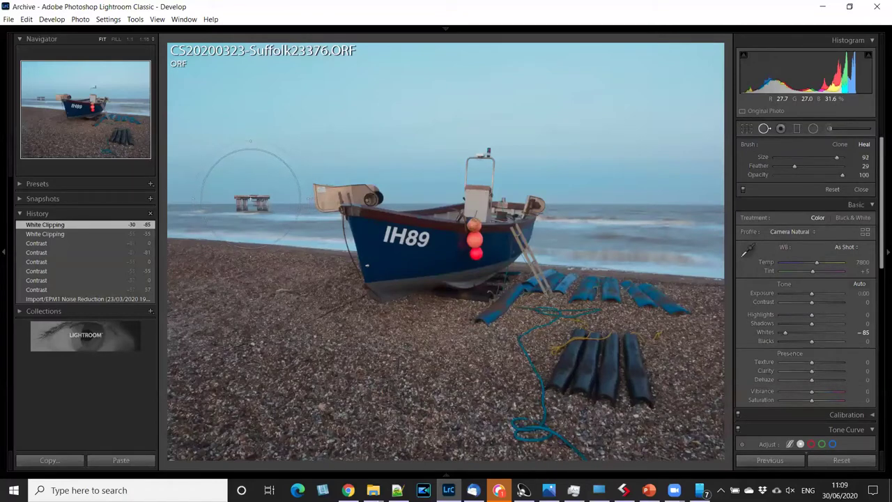
scroll(251, 198, "down", 1)
scroll(250, 199, "down", 7)
left_click_drag(245, 202, 255, 202)
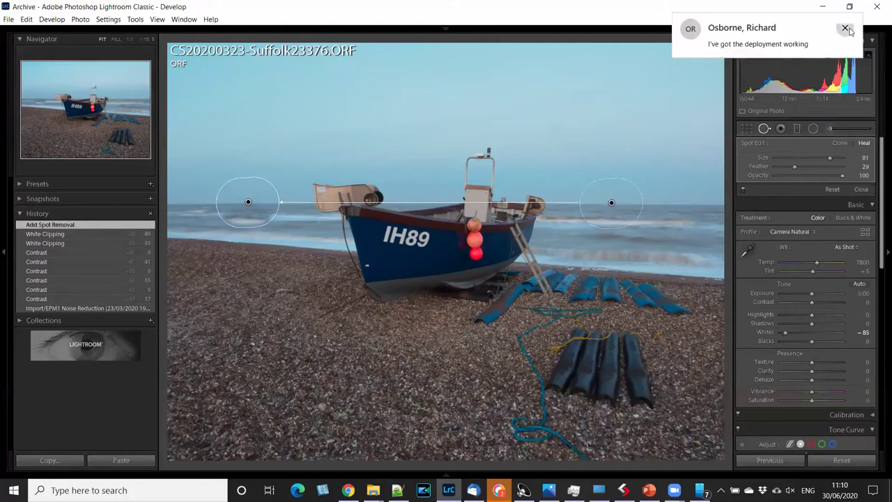
Move the heal's source patch farther along the sea past the boat's stern, align it with the horizon, and hide the module picker.
left_click(846, 28)
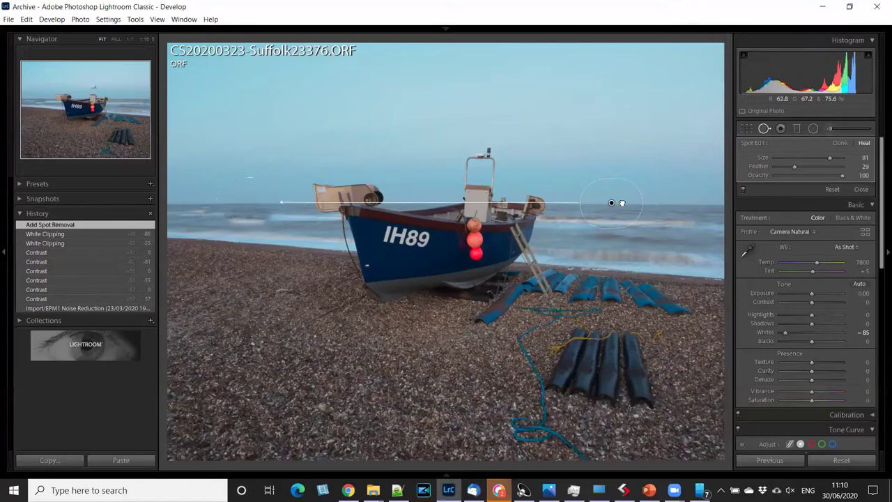
left_click_drag(623, 202, 659, 206)
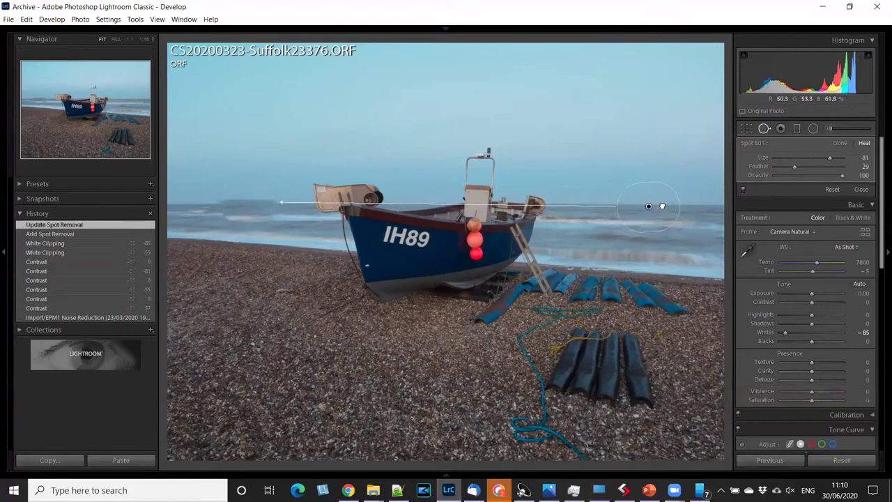
left_click(662, 205)
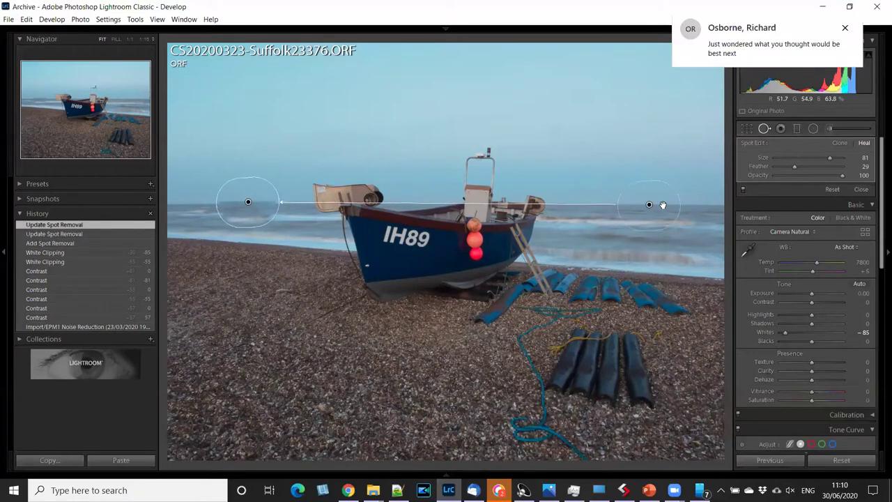
left_click(844, 28)
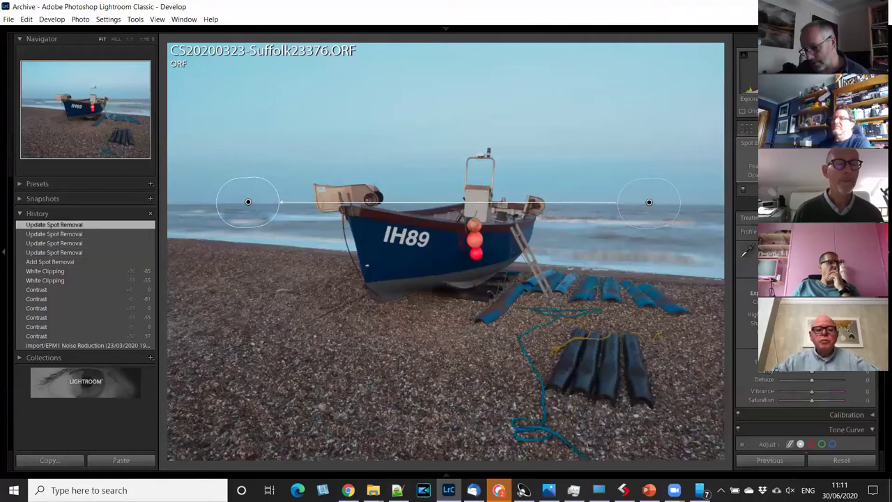
left_click_drag(648, 201, 648, 202)
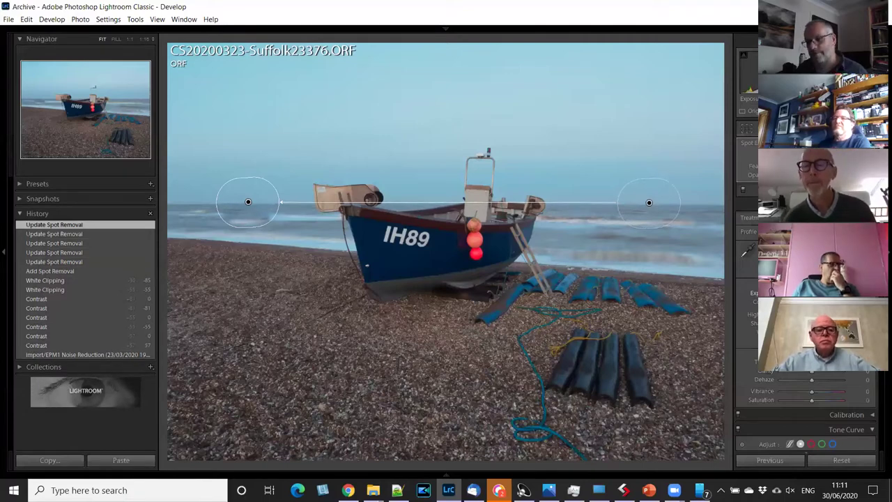
left_click(648, 202)
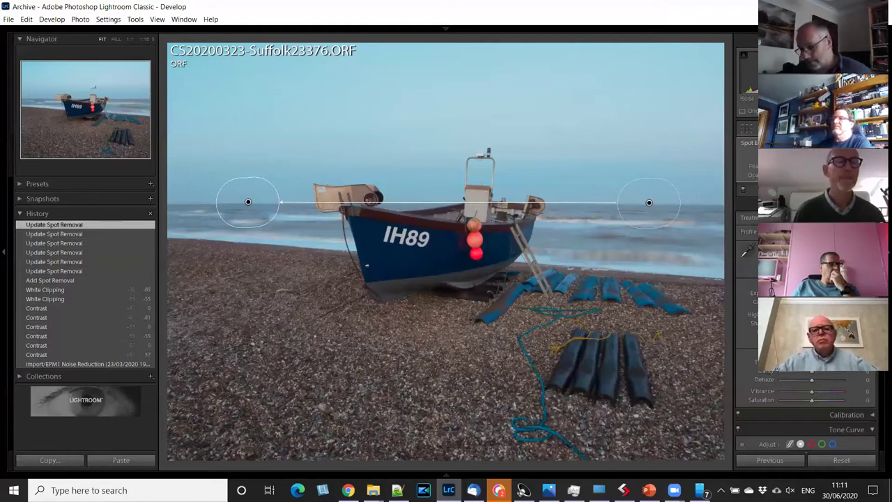
left_click(648, 202)
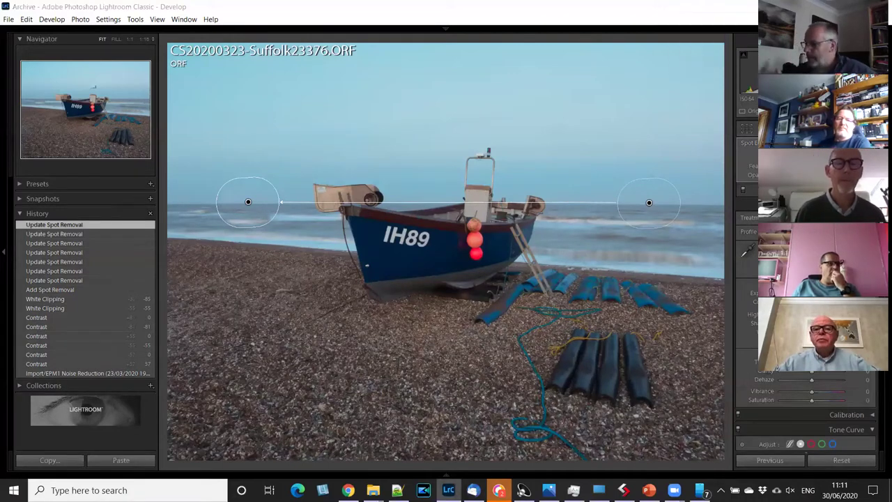
mouse_move(446, 29)
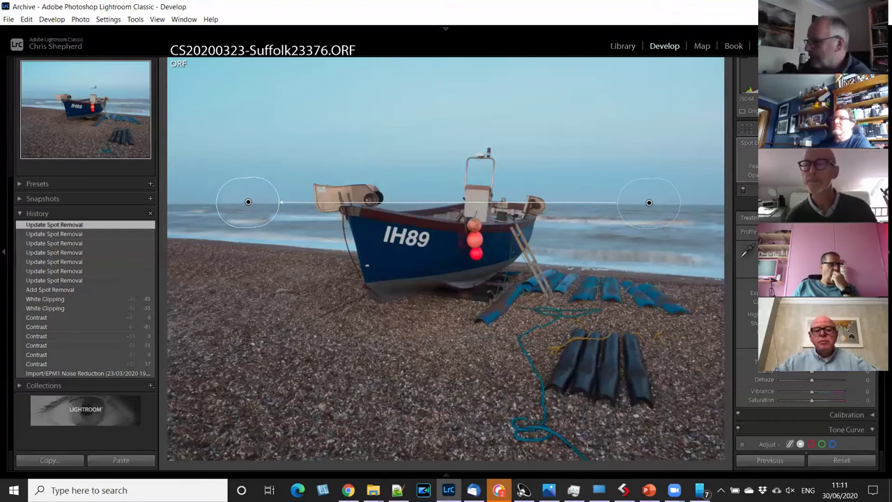
key("F5")
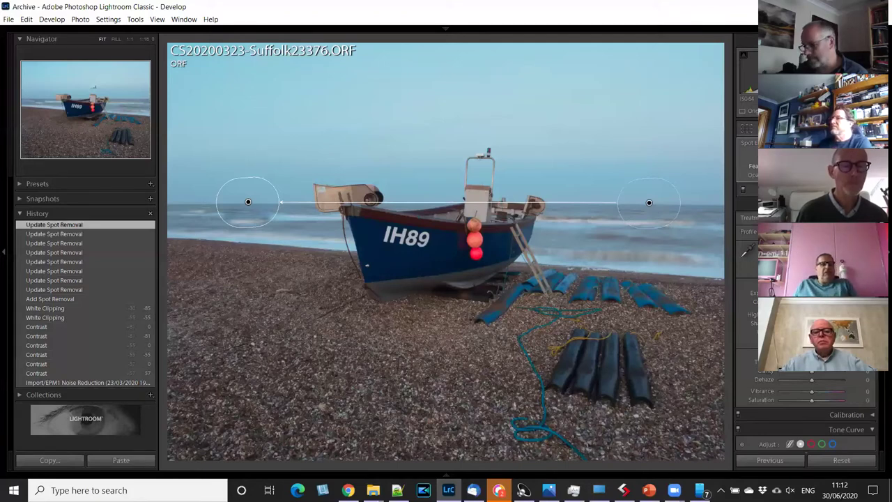
Increase the platform heal's feather, reduce it again, and close Spot Removal to check the retouched area.
key("shift+bracketright")
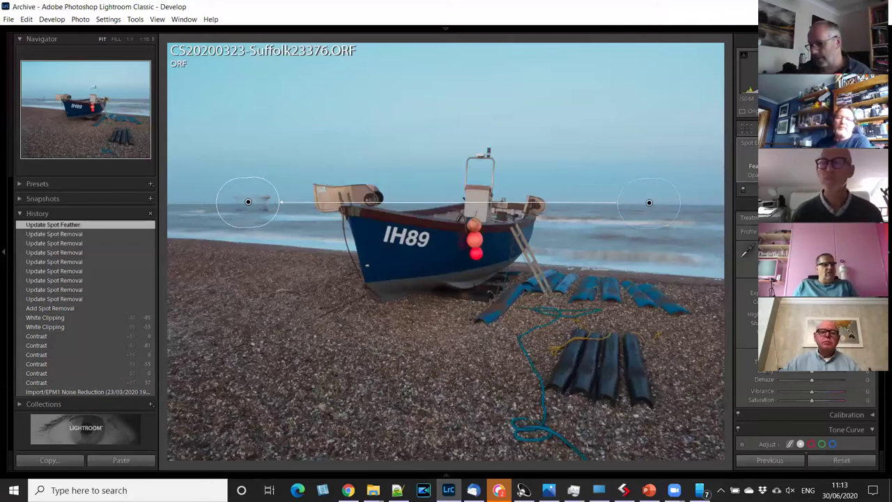
key("shift+[")
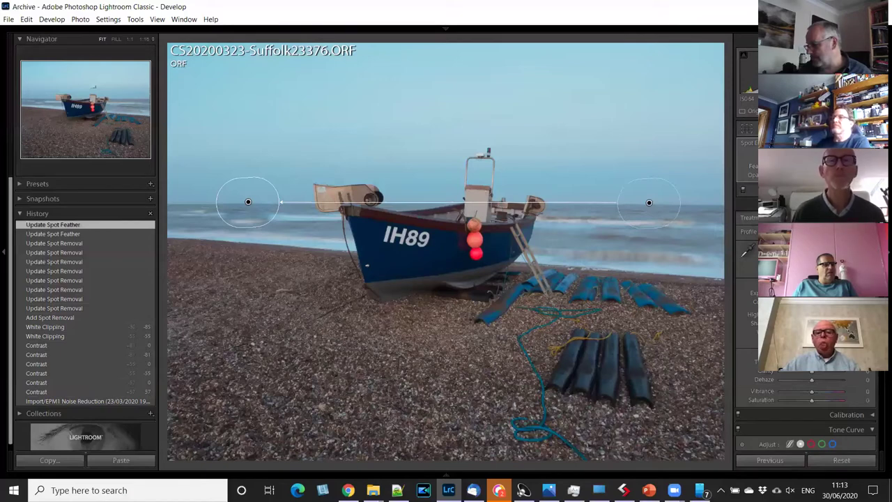
key("q")
key("q")
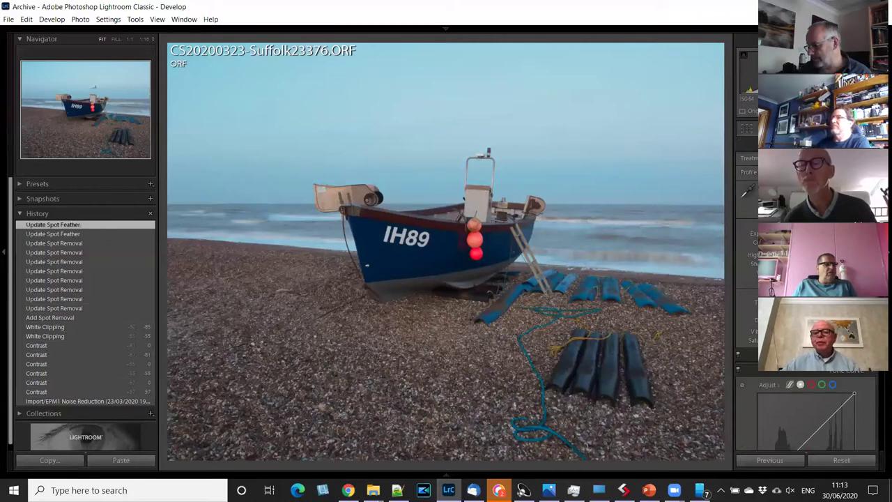
Reopen Spot Removal and reduce the brush's feather until its edge is completely hard.
key("k")
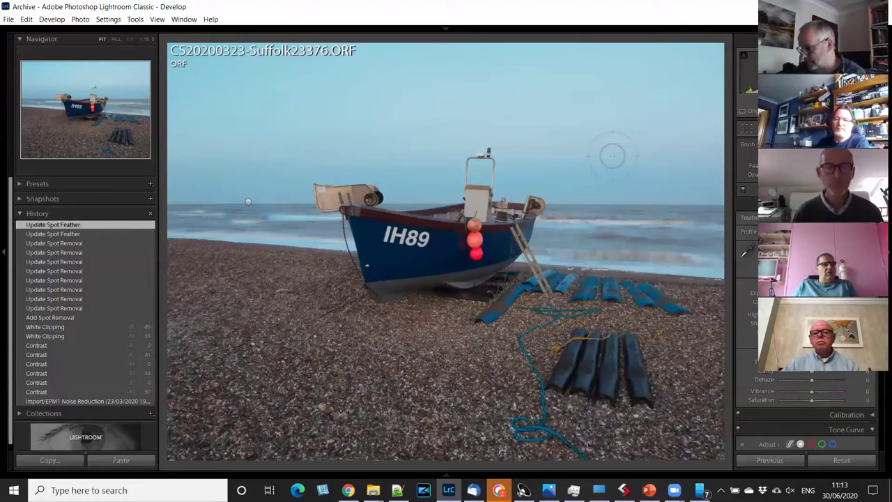
key("shift+[")
key("shift+[")
key("shift+[")
key("shift+[")
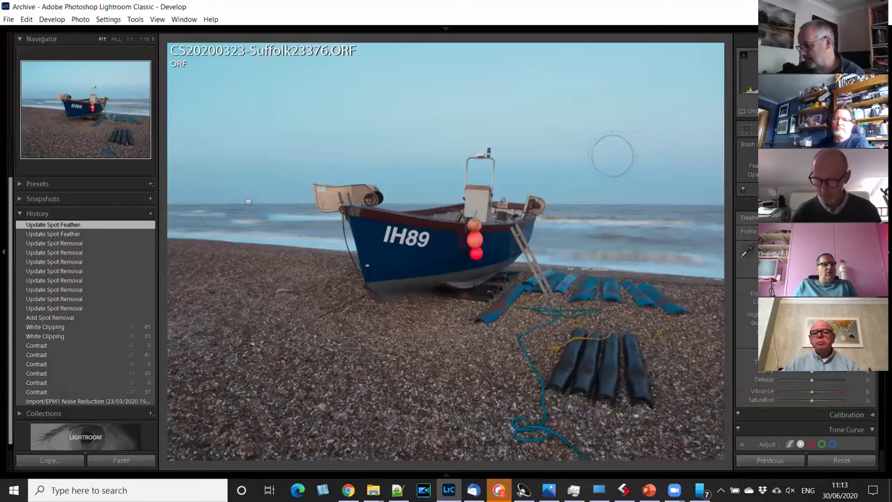
scroll(613, 156, "up", 2)
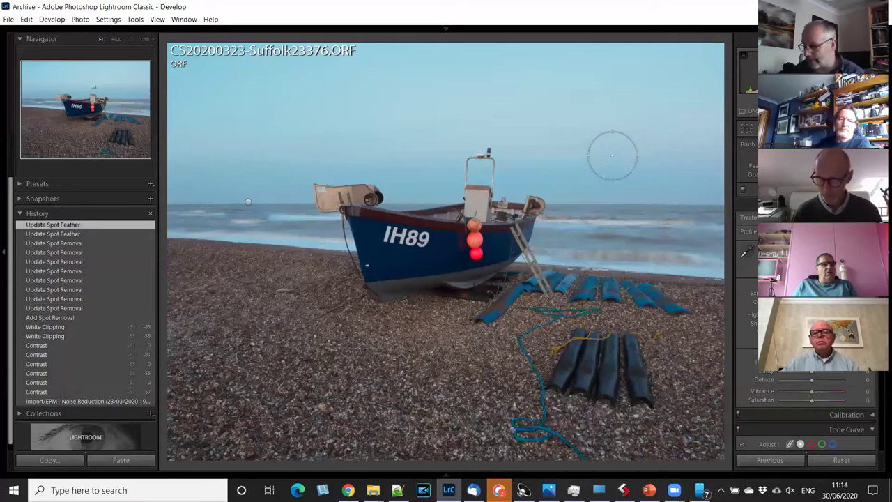
Increase the Spot Removal brush's feather to a soft edge, and lower it slightly.
key("shift+bracketright")
key("shift+bracketright")
key("shift+bracketright")
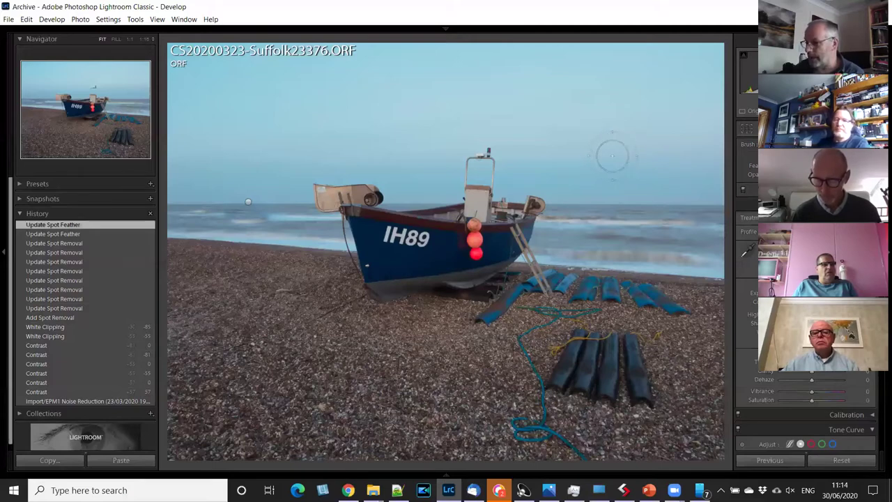
key("shift+bracketright")
key("shift+bracketright")
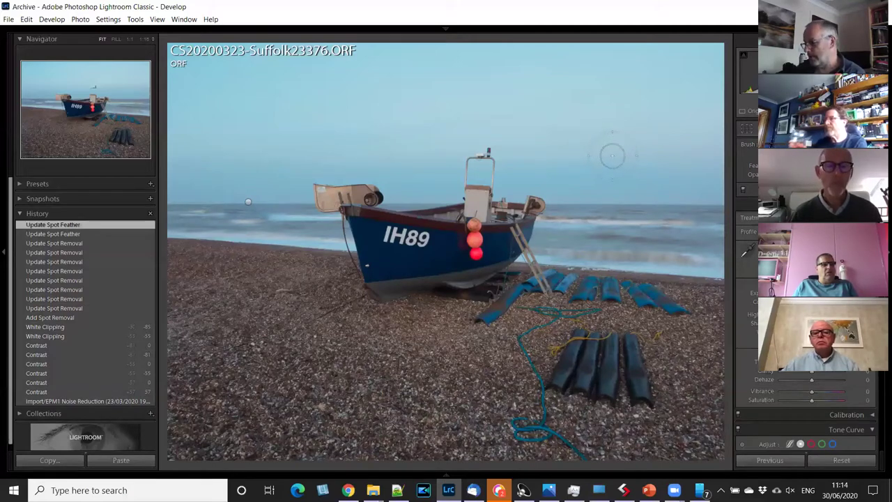
key("shift+bracketleft")
key("shift+bracketleft")
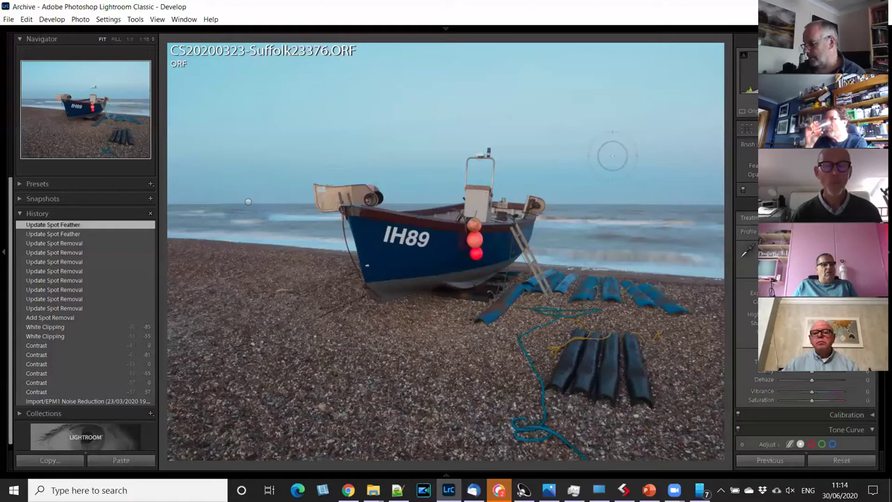
Heal away the four dark mats in the foreground using clean shingle as the source, and close Spot Removal.
left_click(633, 361)
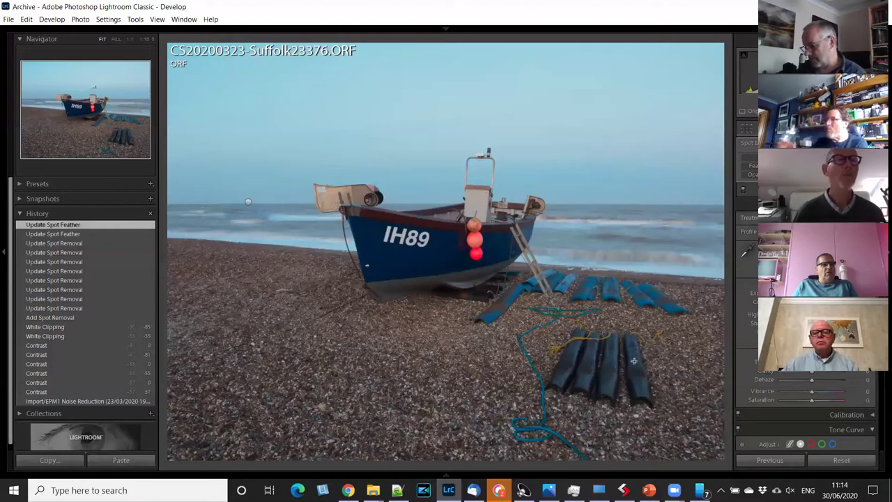
mouse_move(567, 341)
left_mouse_down()
mouse_move(587, 382)
mouse_move(599, 376)
mouse_move(637, 408)
mouse_move(650, 396)
left_mouse_up()
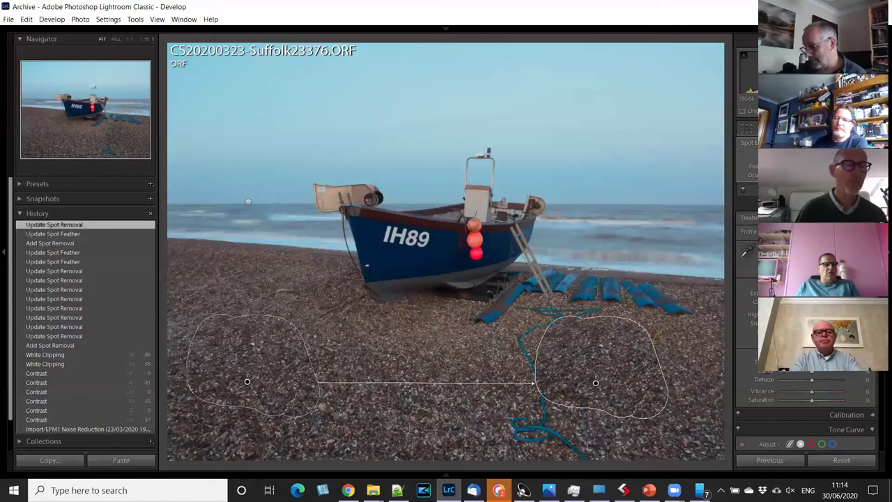
key("q")
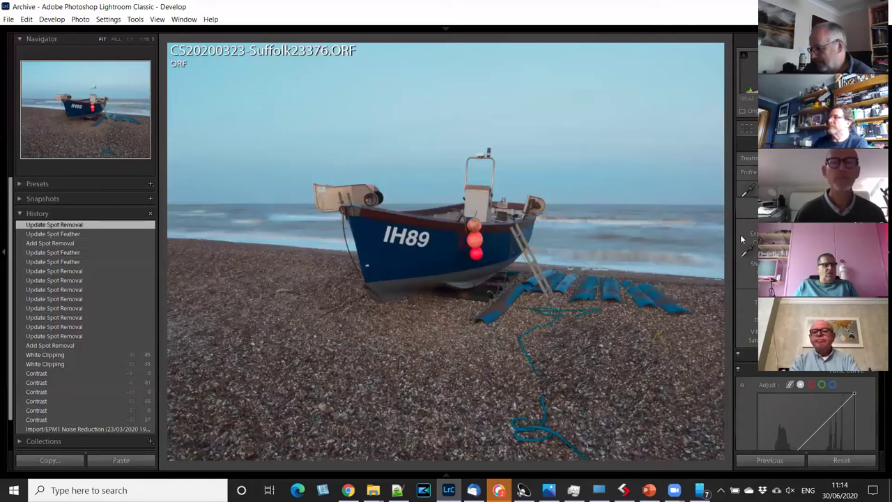
Reselect the shingle heal, increase its feather so the rope blends in, and close Spot Removal to check it.
key("q")
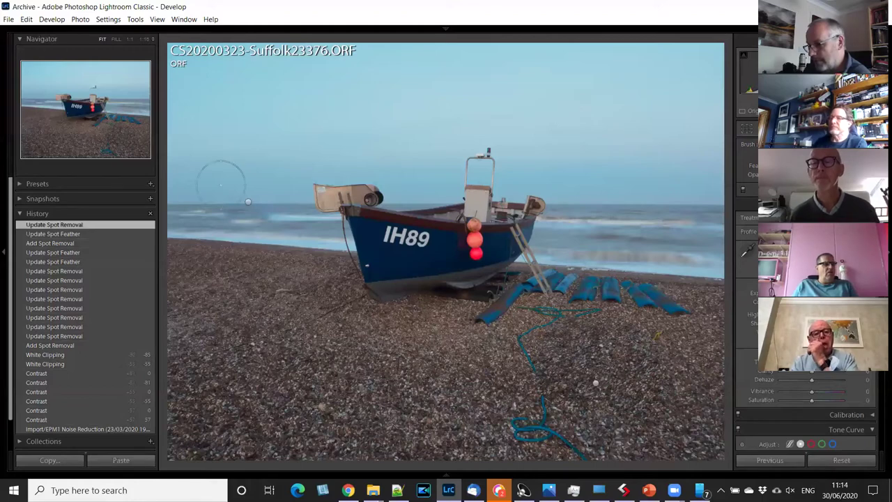
mouse_move(596, 384)
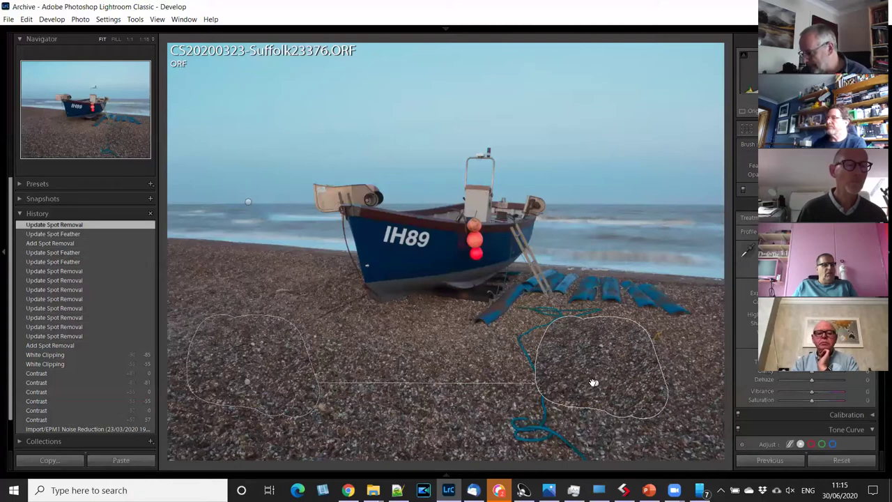
left_click_drag(593, 384, 593, 382)
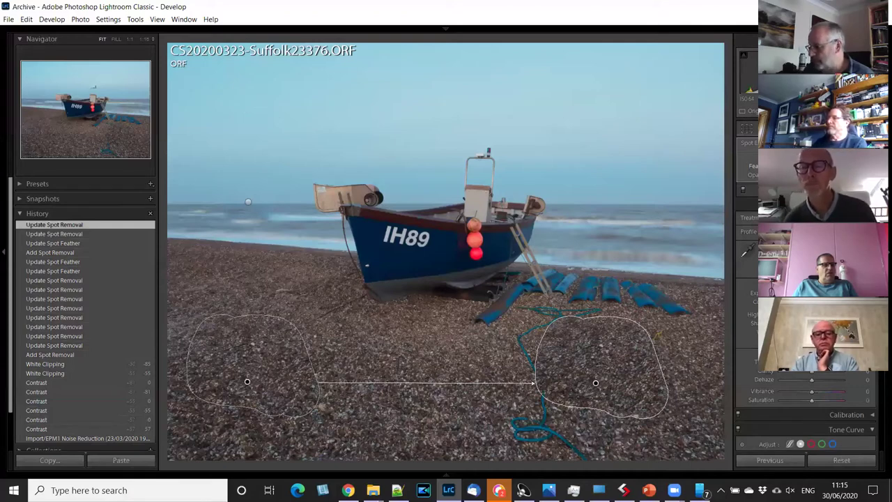
key("shift+]")
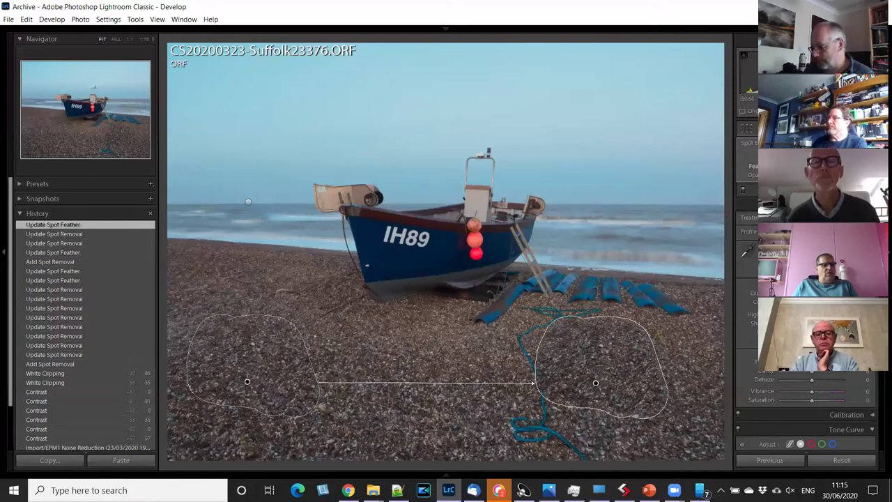
key("shift+]")
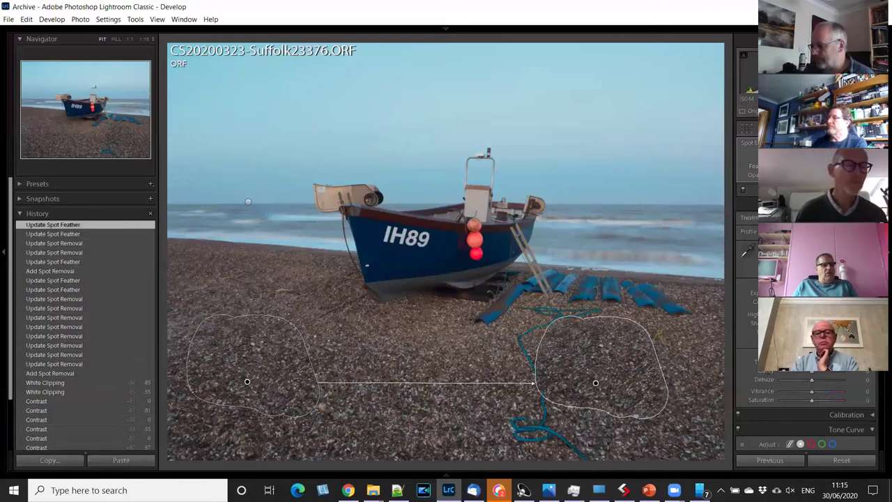
key("q")
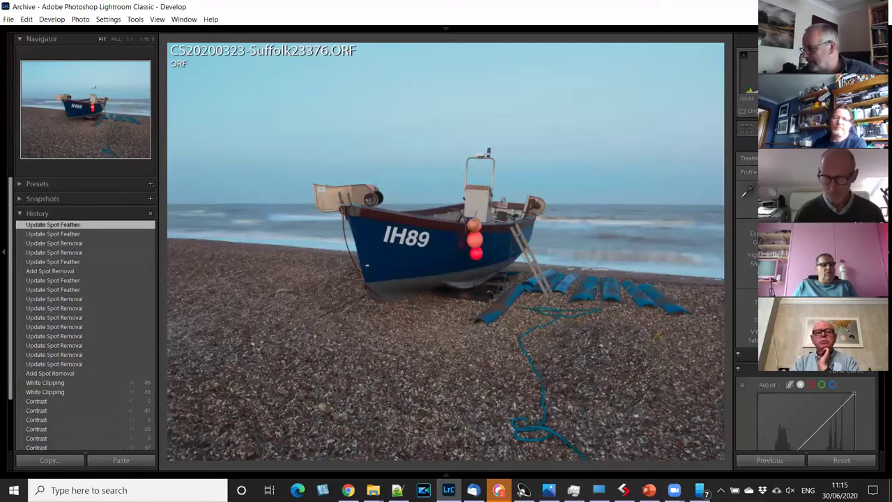
Reopen Spot Removal, adjust the opacity of the platform heal on the horizon, and close the tool to check it.
key("q")
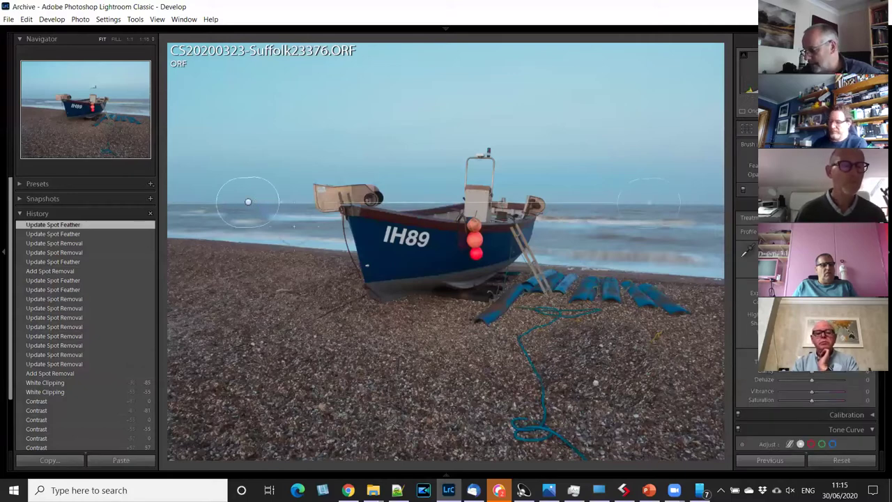
left_click(597, 384)
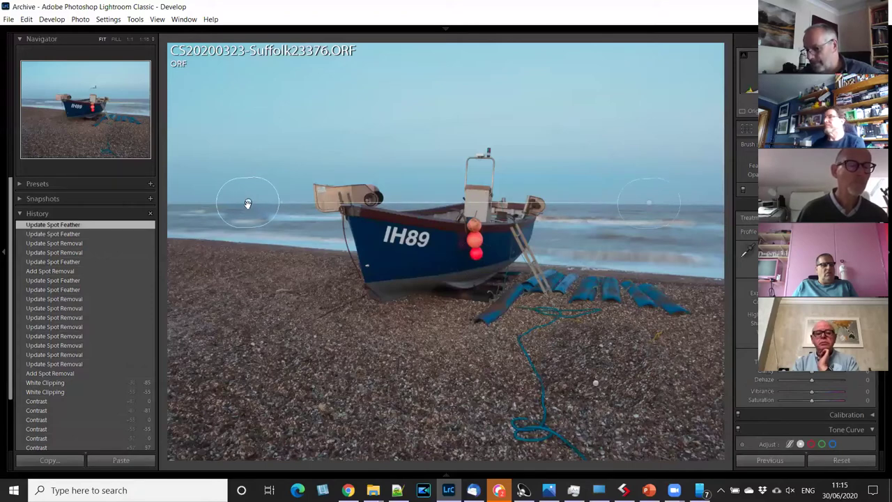
left_click(247, 203)
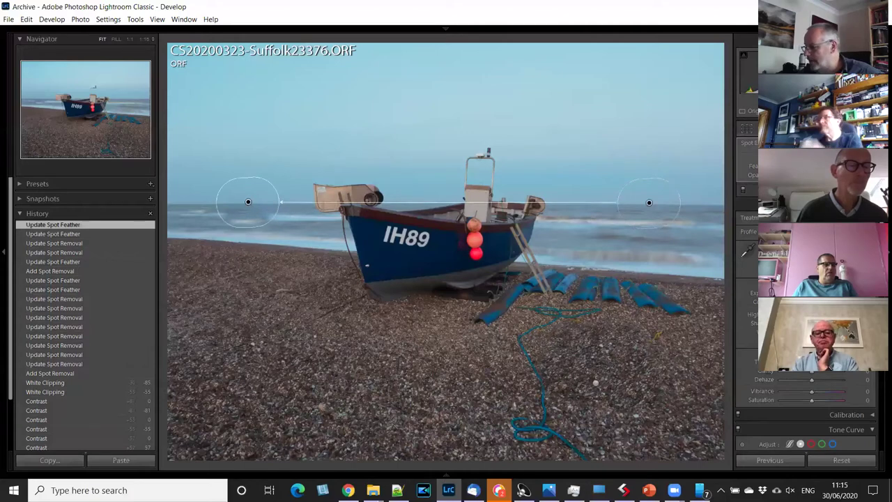
left_click(248, 202)
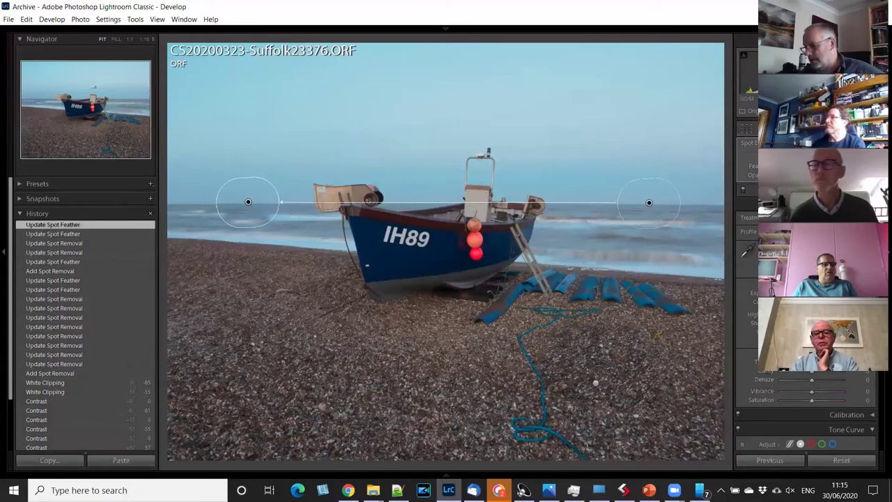
left_click(247, 201)
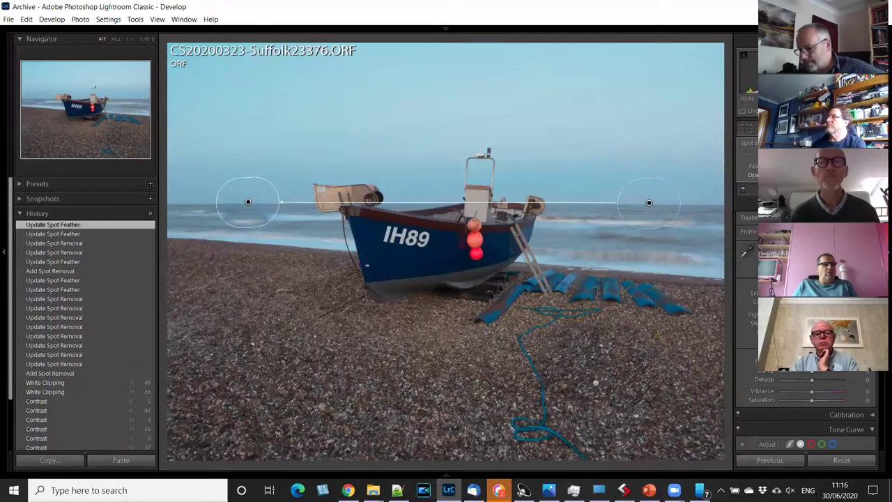
left_click(248, 202)
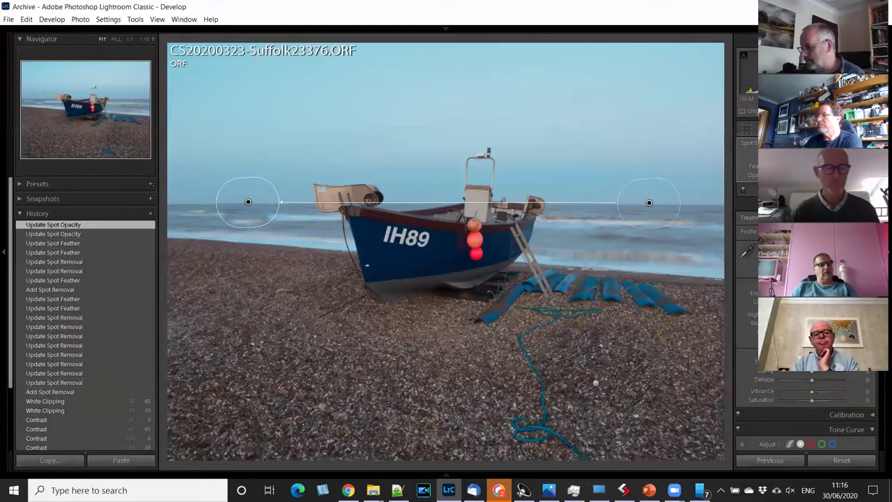
key("q")
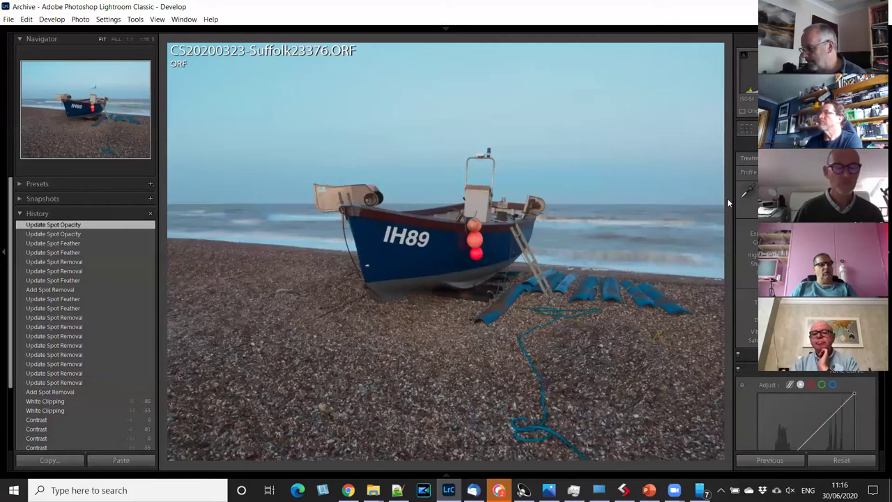
Try a heal stroke along the sea horizon beyond the boat's stern, and undo it.
key("k")
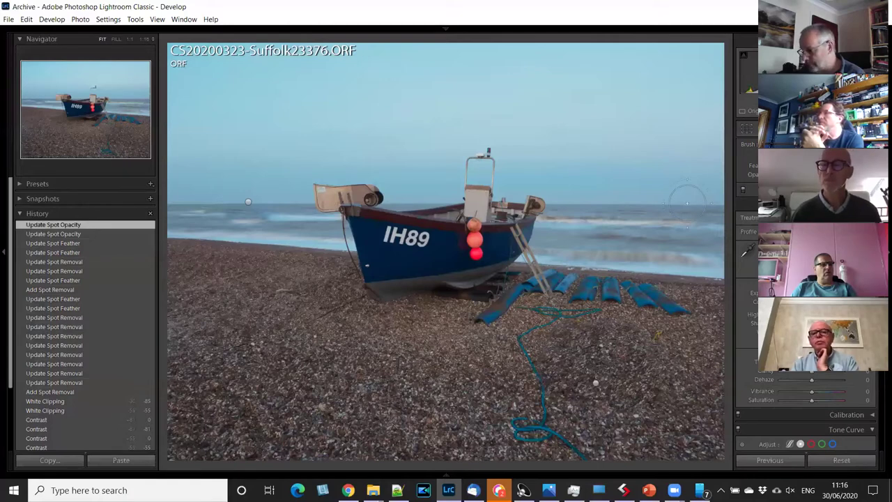
mouse_move(687, 202)
left_mouse_down()
mouse_move(598, 204)
mouse_move(601, 177)
mouse_move(592, 212)
left_mouse_up()
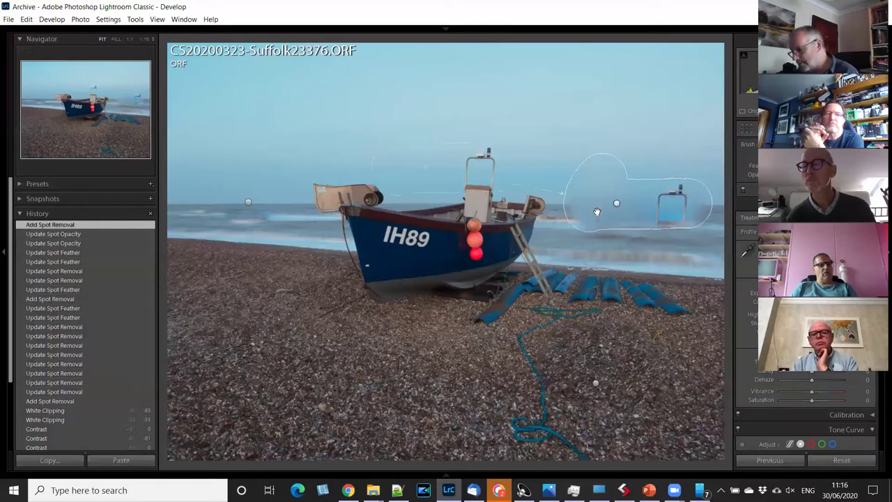
key("ctrl+z")
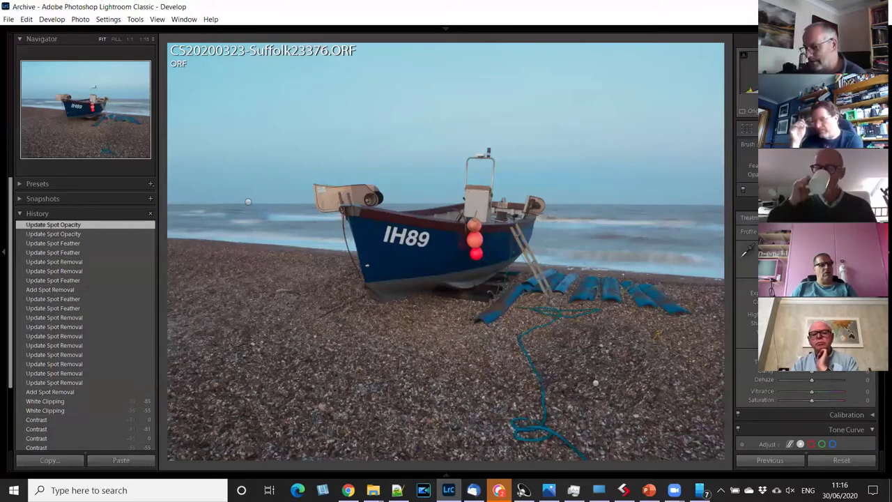
Try a single heal spot on the boat's stern and a heal stroke over the ladder, undoing each one.
left_click(515, 229)
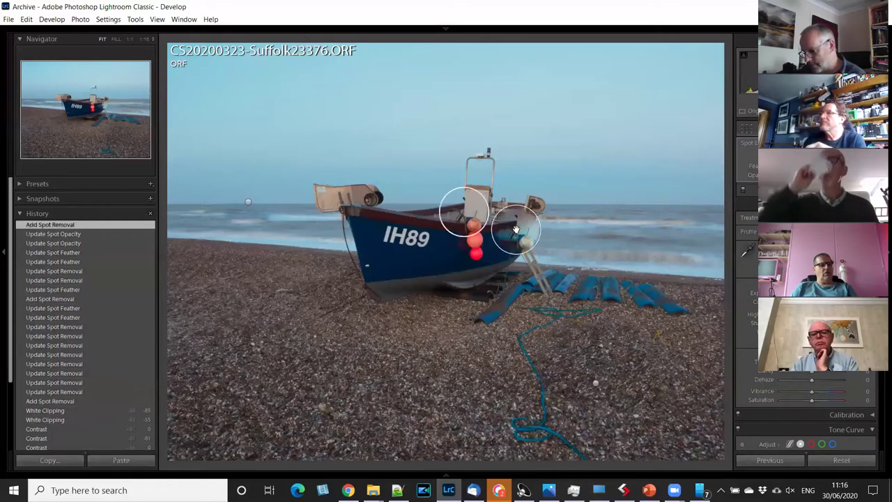
left_click(515, 229)
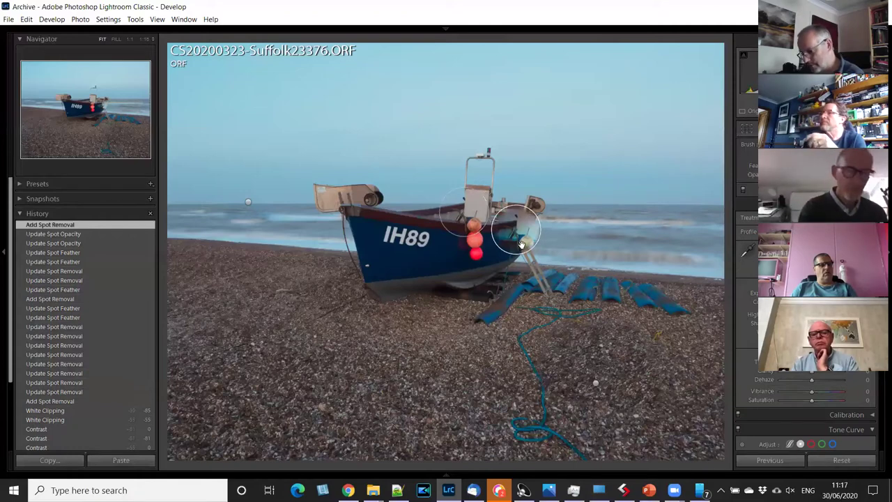
key("ctrl+z")
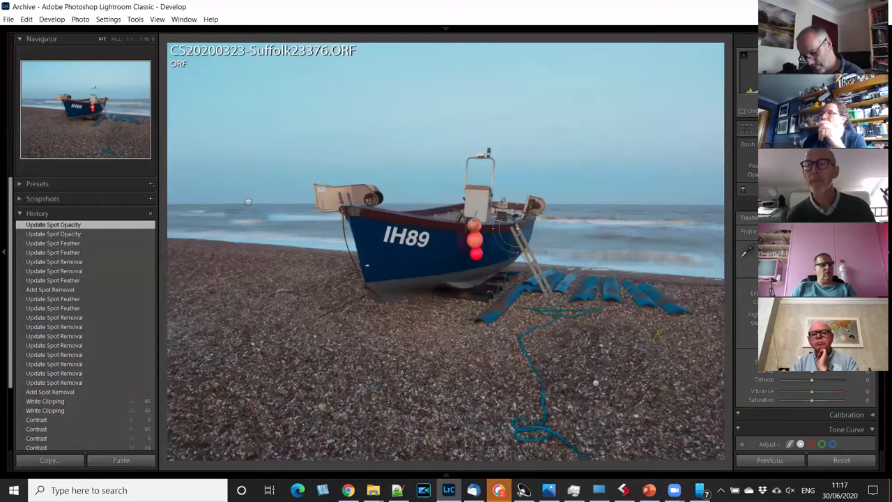
mouse_move(517, 227)
left_mouse_down()
mouse_move(517, 372)
mouse_move(550, 390)
mouse_move(558, 289)
left_mouse_up()
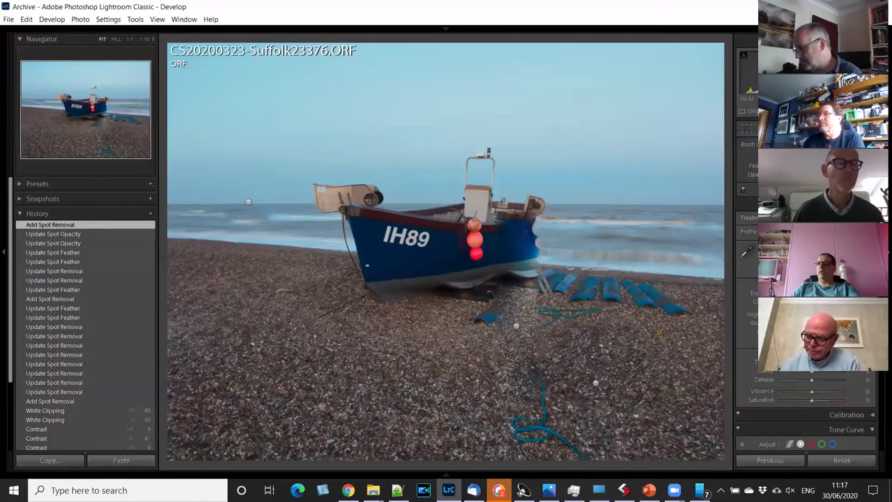
key("ctrl+z")
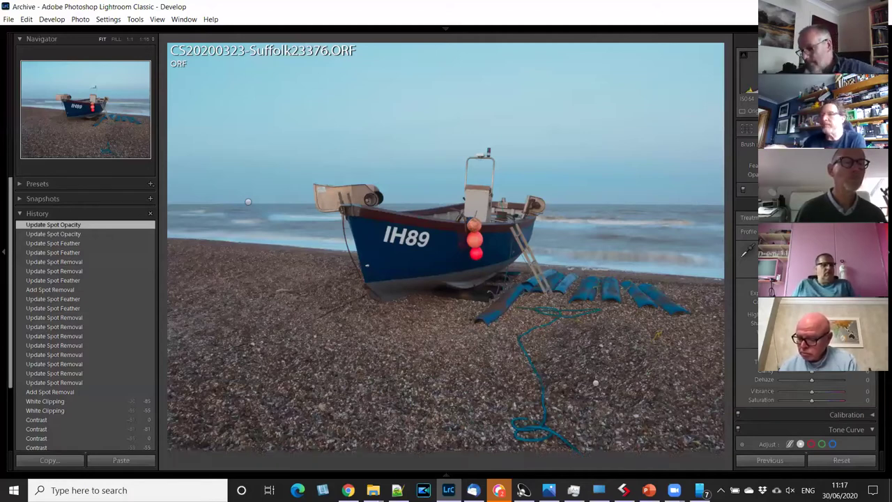
Show the toolbar, turn on Visualize Spots, and set Tool Overlay to Auto and finally to Selected.
key("t")
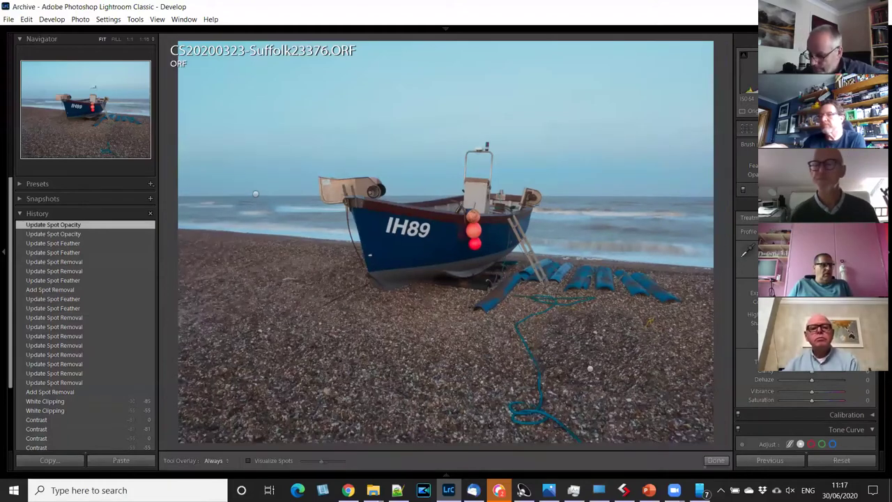
left_click(249, 460)
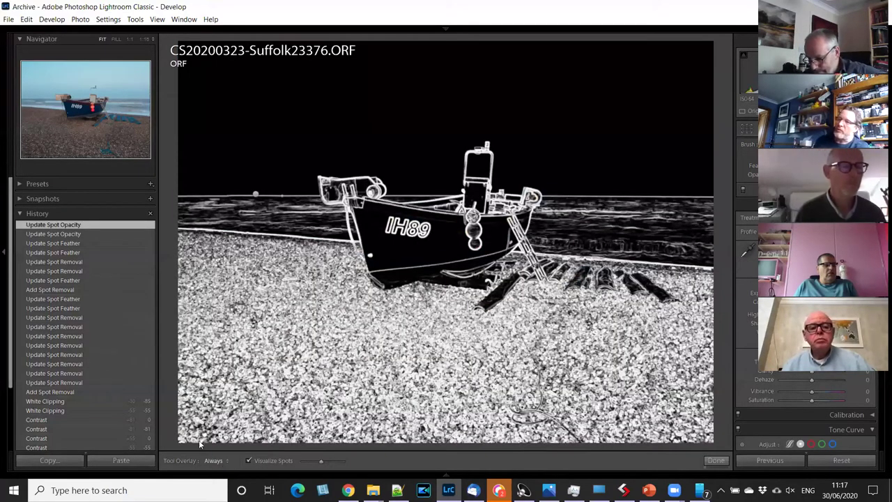
left_click(216, 461)
left_click(196, 418)
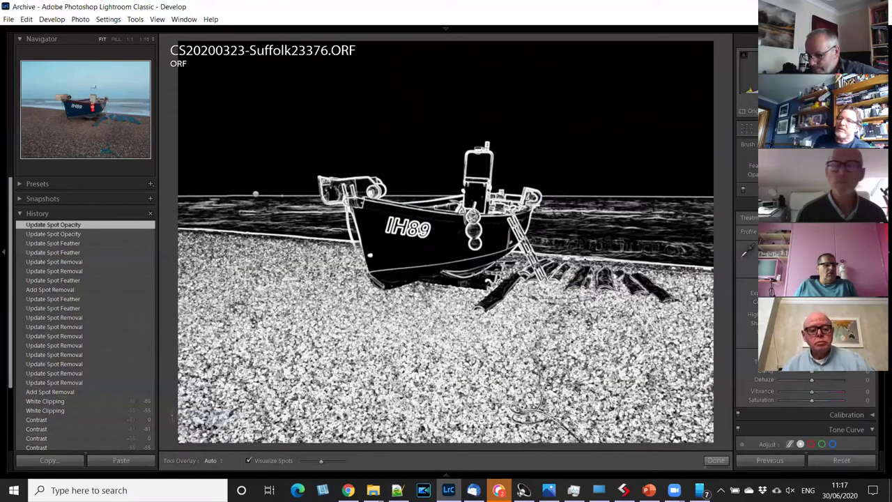
left_click(216, 460)
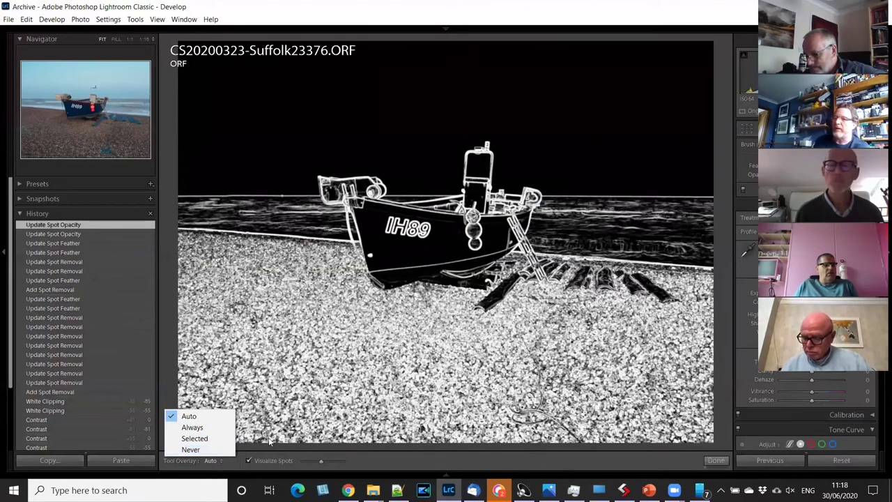
left_click(202, 438)
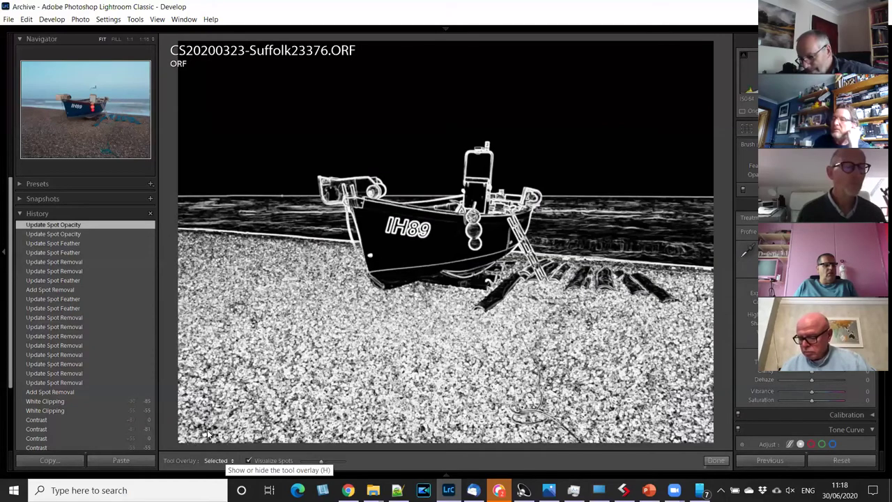
left_click(224, 460)
Raise the Visualize Spots threshold to its maximum, and close Spot Removal to compare with the normal photo.
left_click_drag(319, 461, 350, 461)
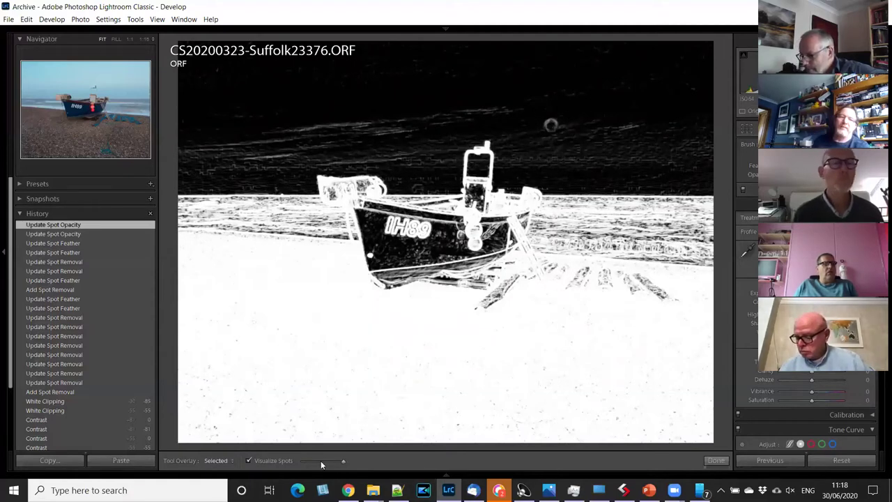
left_click_drag(320, 462, 343, 461)
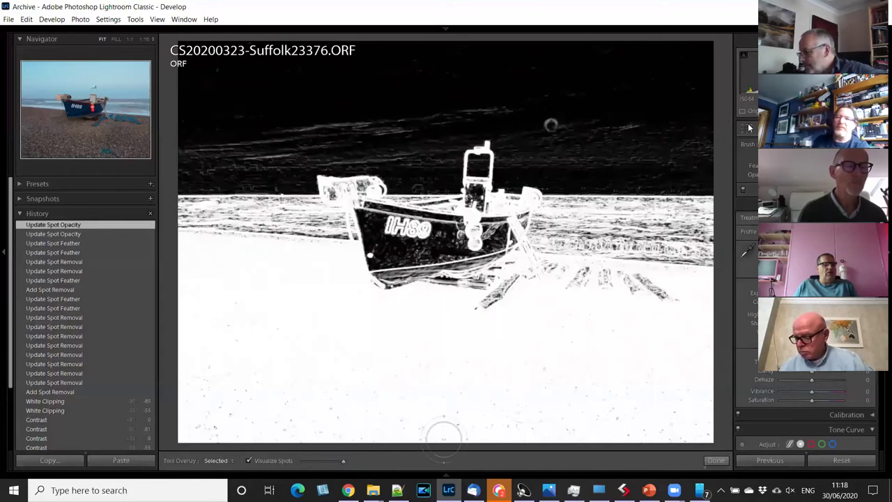
key("a")
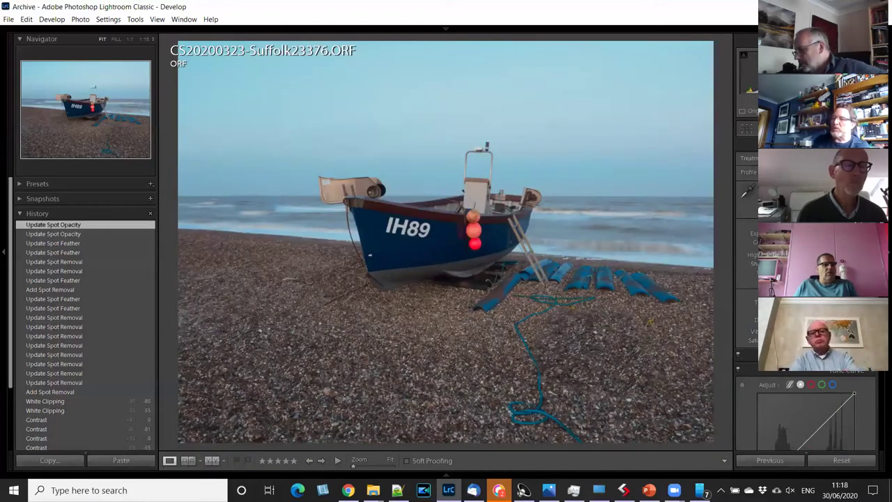
Reopen Spot Removal, heal the ring-shaped dust spot in the sky, and lower the Visualize Spots threshold.
key("q")
key("a")
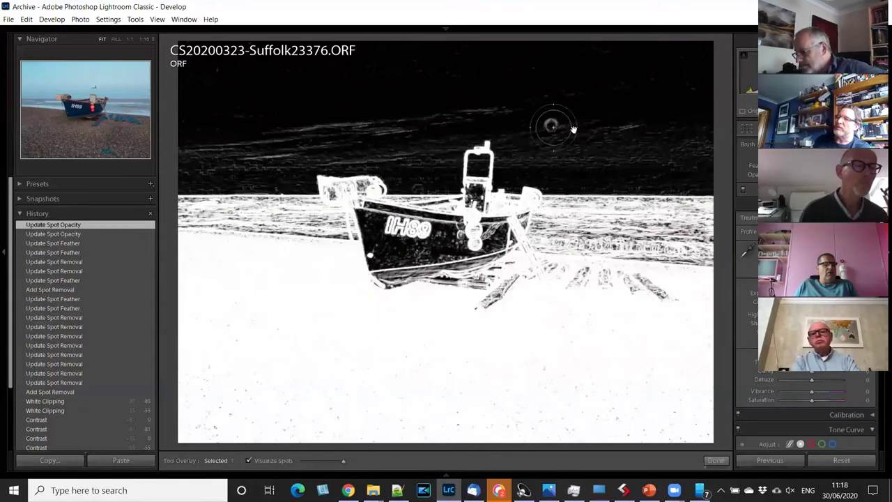
left_click(551, 125)
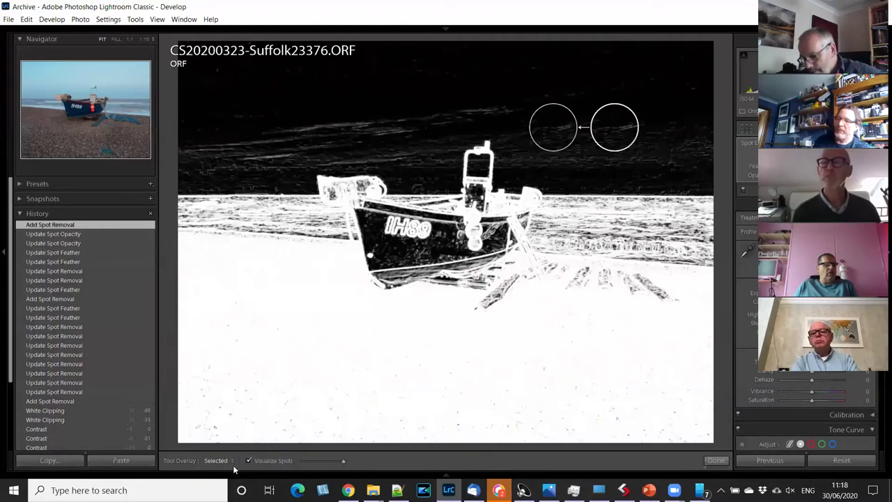
left_click_drag(343, 461, 334, 460)
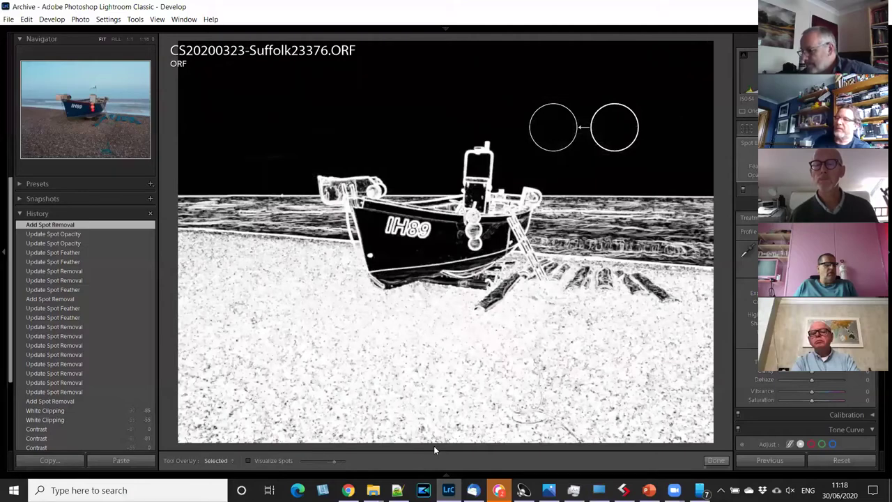
Turn off Visualize Spots, and set Tool Overlay to Auto and finally to Always.
key("a")
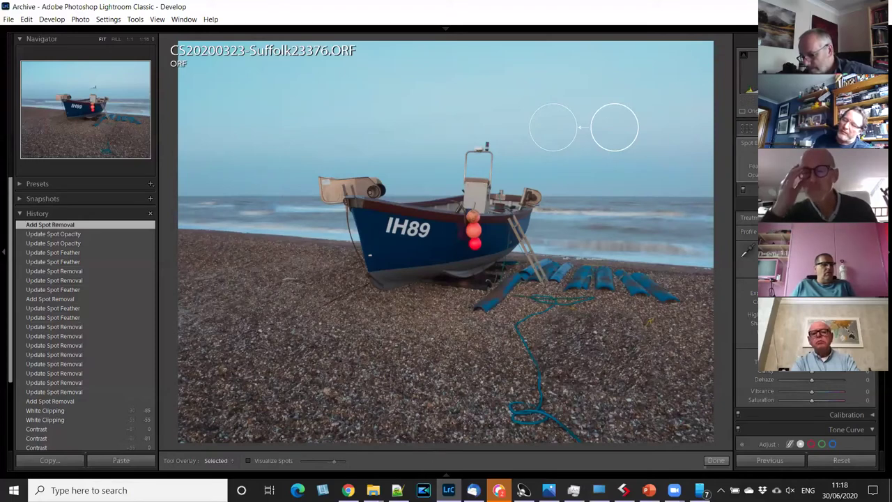
left_click(224, 461)
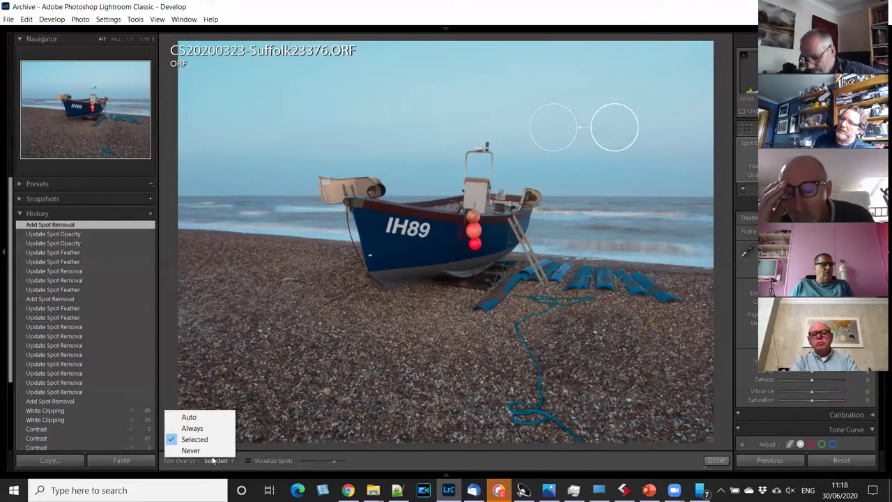
left_click(189, 416)
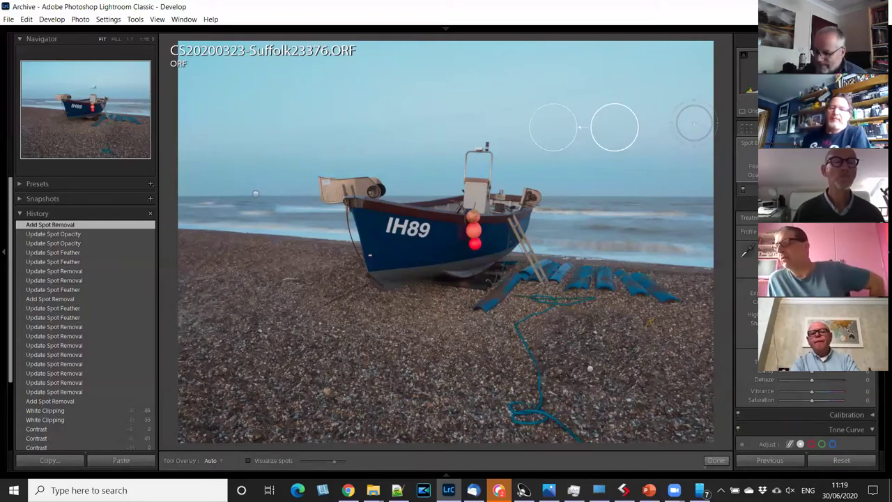
left_click(212, 460)
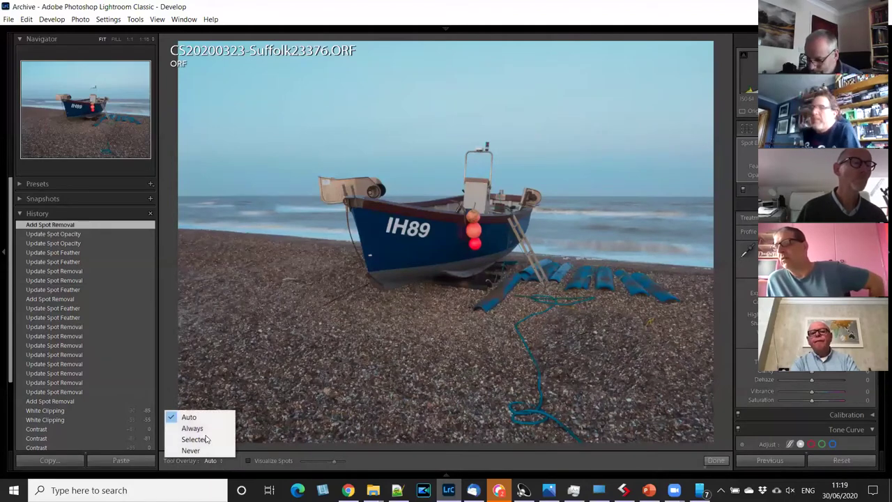
left_click(193, 428)
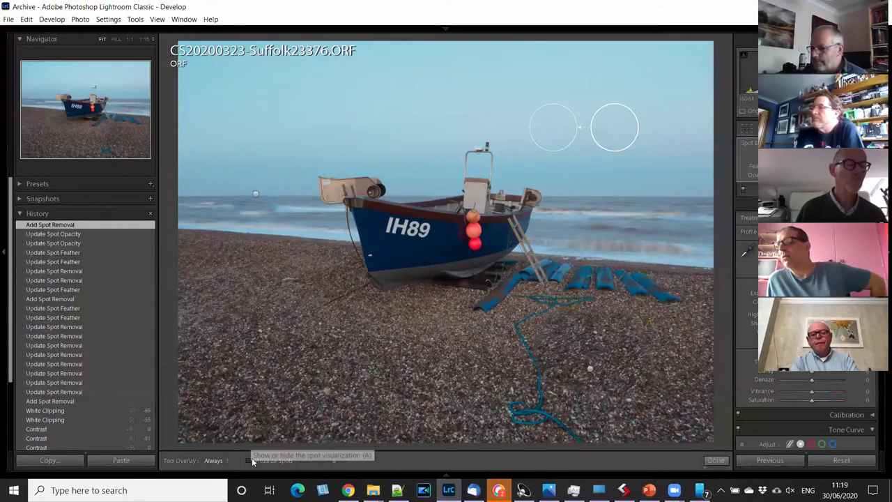
Check the photo with Visualize Spots on, hiding and restoring the toolbar, and return to the normal view.
left_click(249, 460)
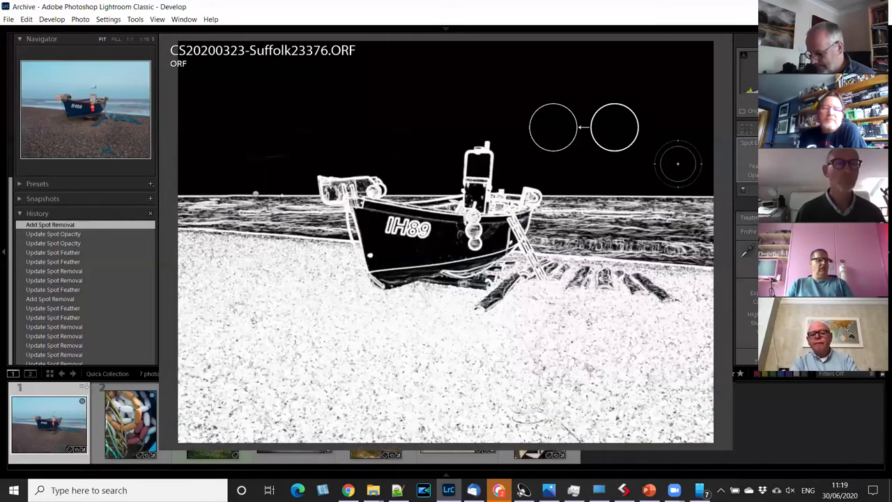
key("t")
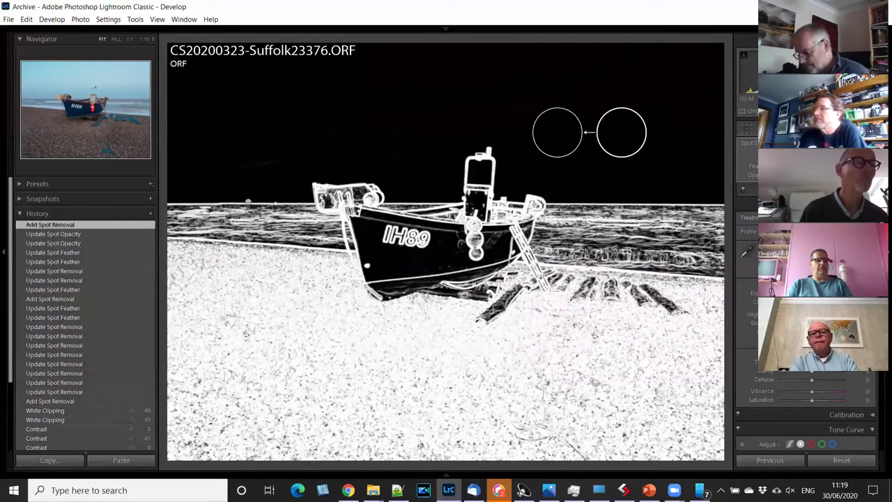
key("t")
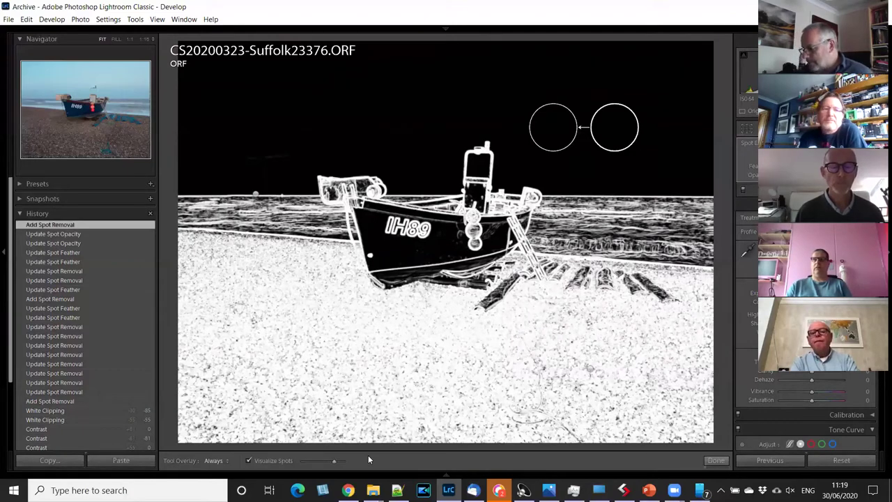
left_click(249, 461)
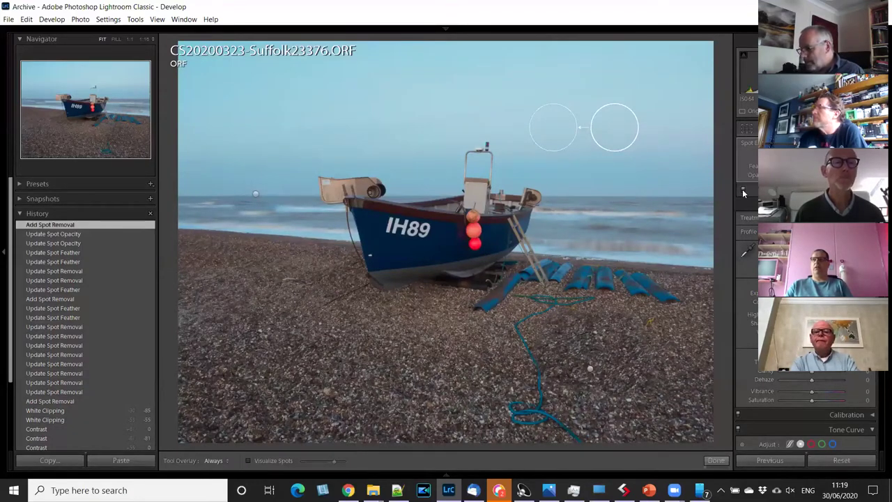
Switch all Spot Removal edits off and on twice to compare the photo before and after healing.
scroll(746, 300, "down", 5)
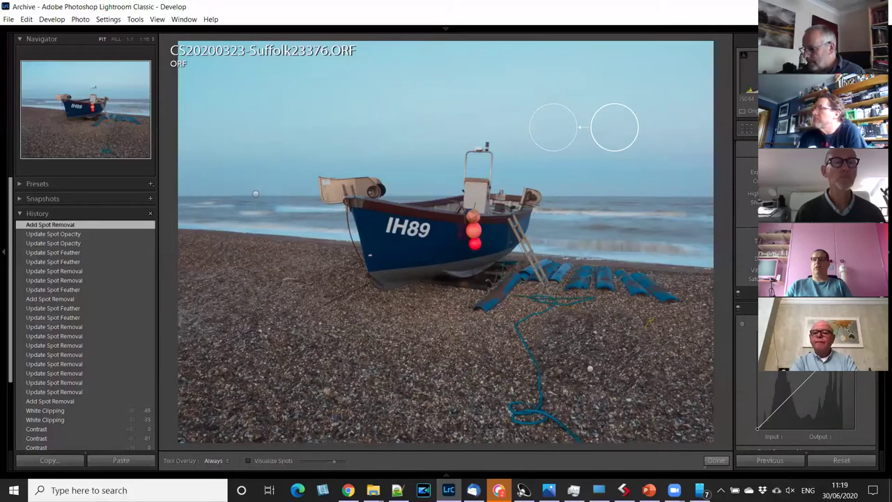
scroll(743, 192, "up", 3)
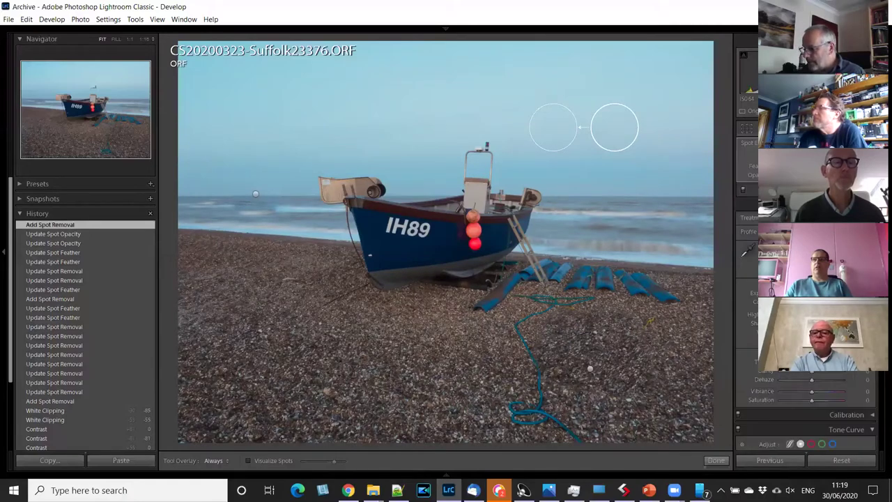
left_click(743, 192)
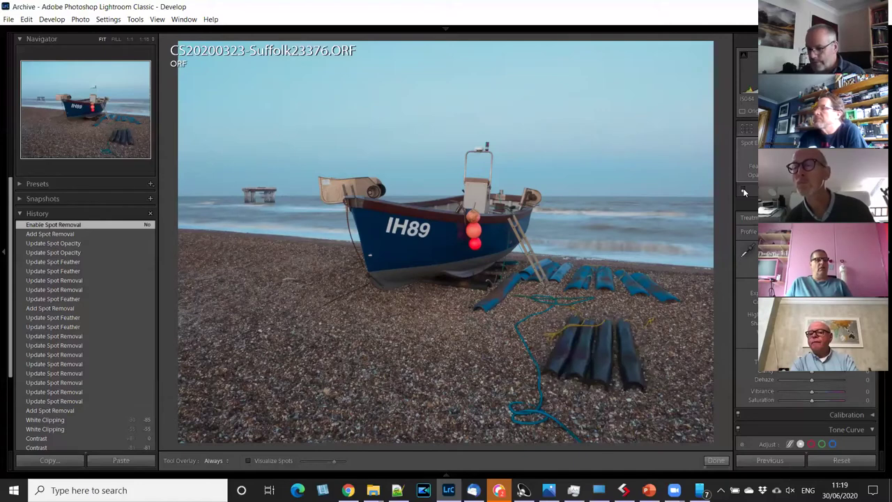
left_click(743, 192)
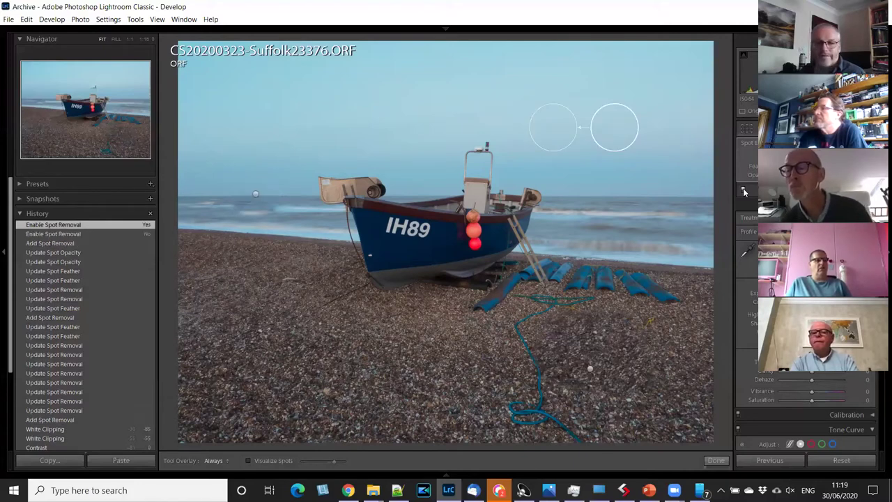
left_click(743, 193)
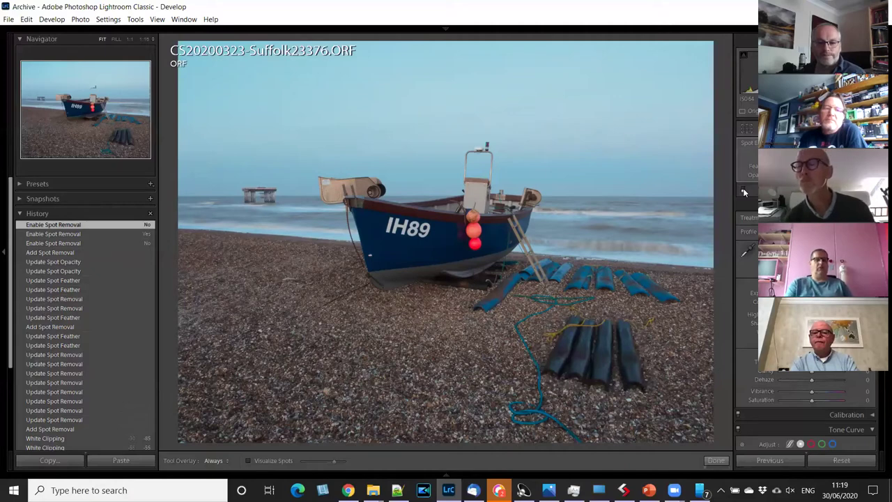
left_click(744, 192)
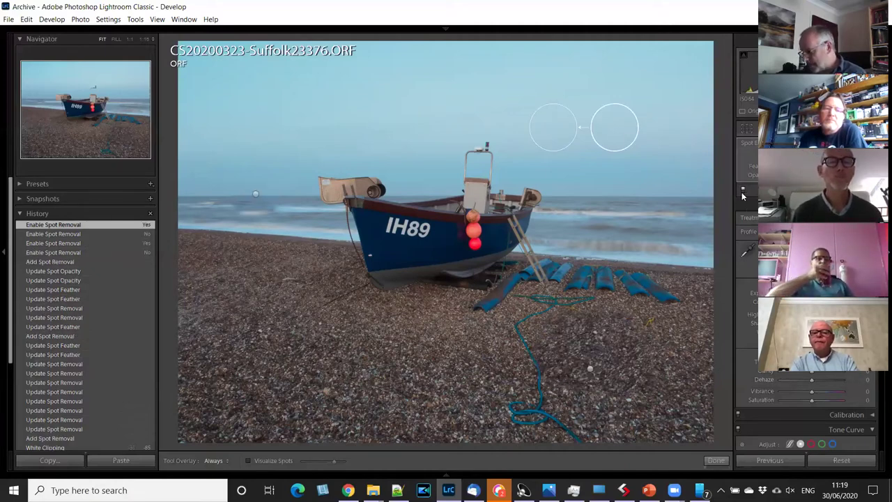
Switch the Calibration adjustments off and back on to compare their effect on the photo.
scroll(779, 407, "down", 2)
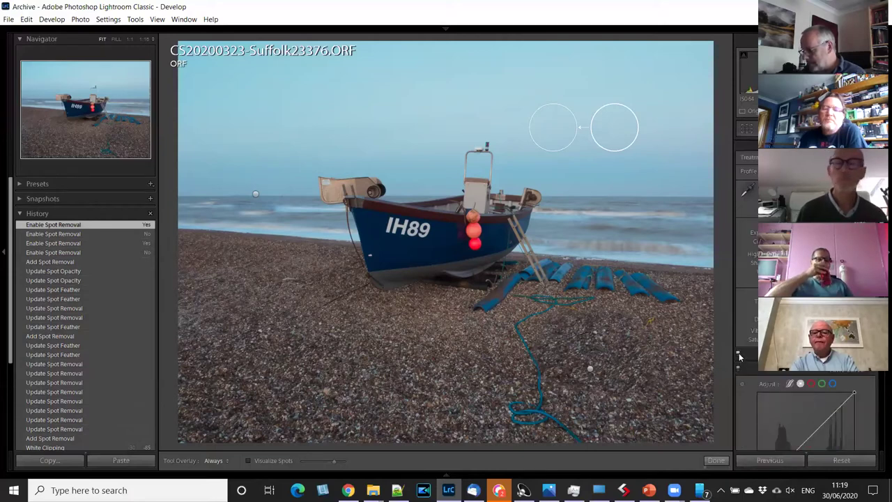
left_click(739, 354)
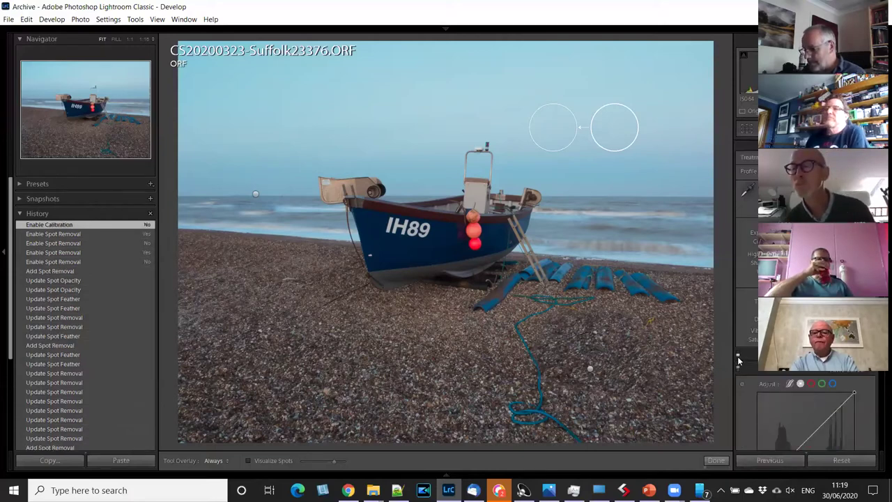
left_click(739, 355)
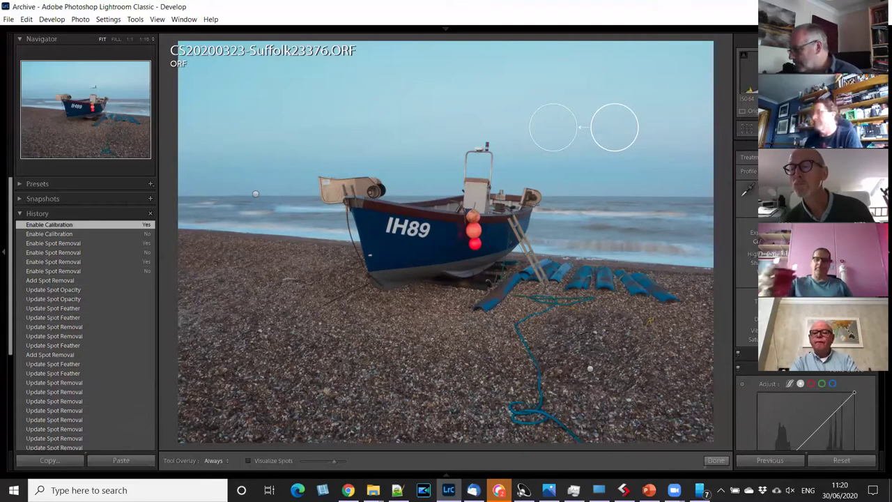
scroll(738, 355, "up", 2)
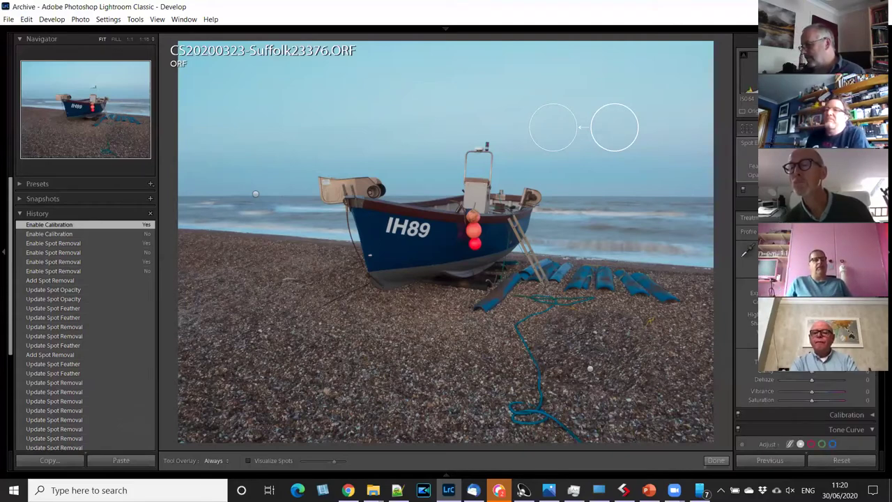
Close and reopen Spot Removal, try a heal stroke over the boat's IH89 end with open sea as its source, and undo it.
key("q")
key("ctrl+2")
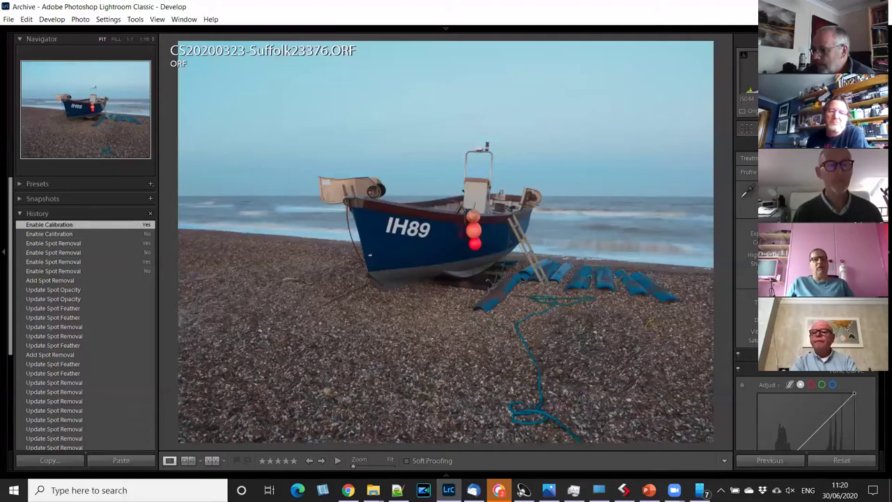
key("q")
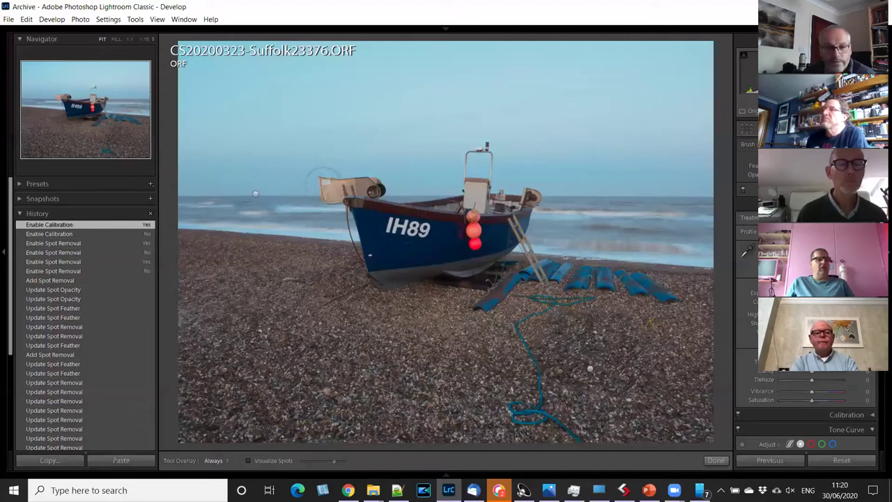
mouse_move(323, 180)
left_mouse_down()
mouse_move(386, 219)
mouse_move(386, 253)
left_mouse_up()
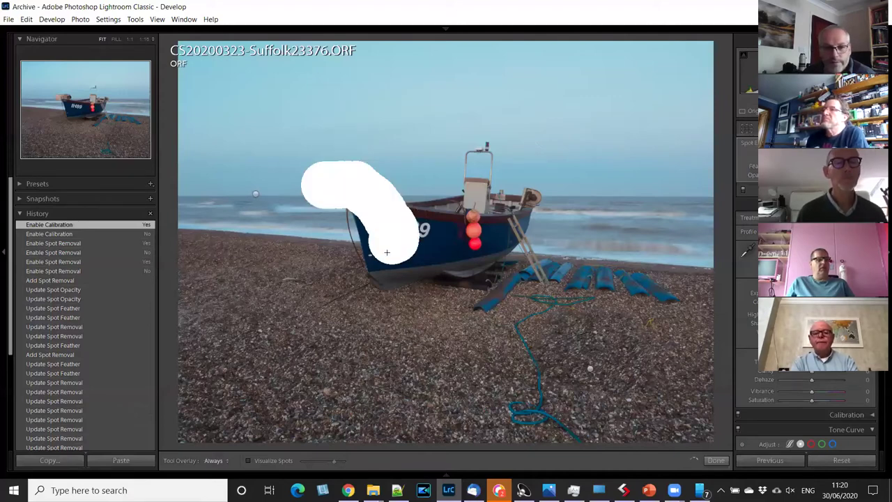
mouse_move(382, 285)
left_mouse_down()
mouse_move(362, 278)
mouse_move(364, 233)
mouse_move(344, 209)
left_mouse_up()
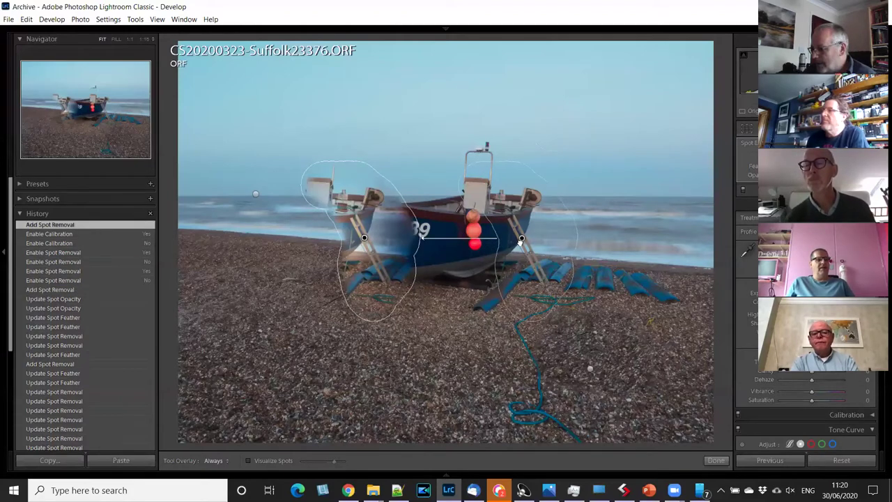
mouse_move(652, 239)
left_mouse_down()
mouse_move(663, 239)
mouse_move(646, 241)
left_mouse_up()
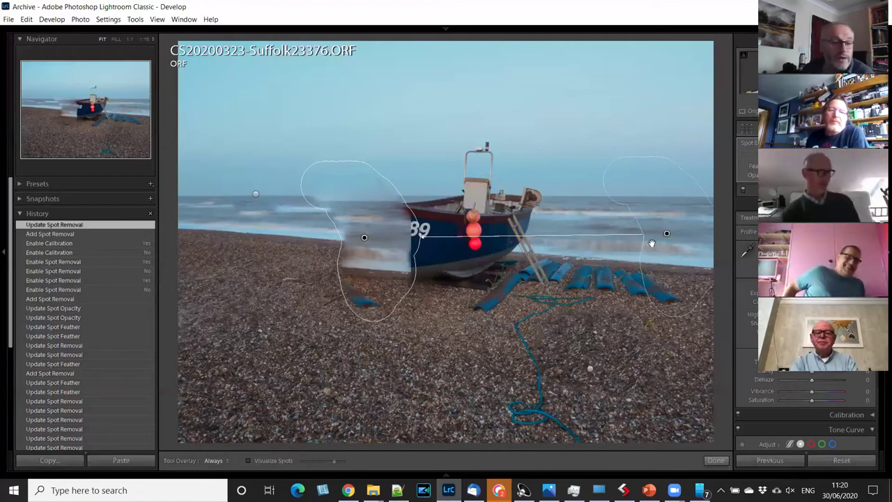
left_click(391, 191)
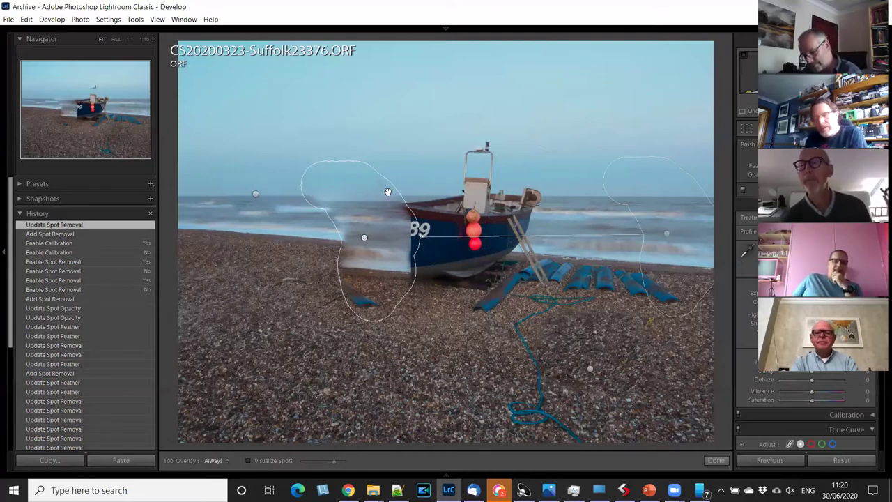
key("ctrl+z")
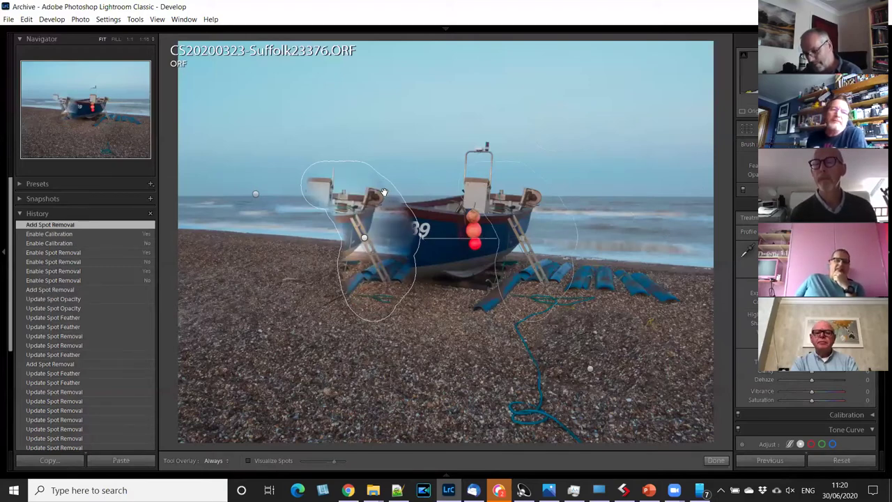
key("ctrl+z")
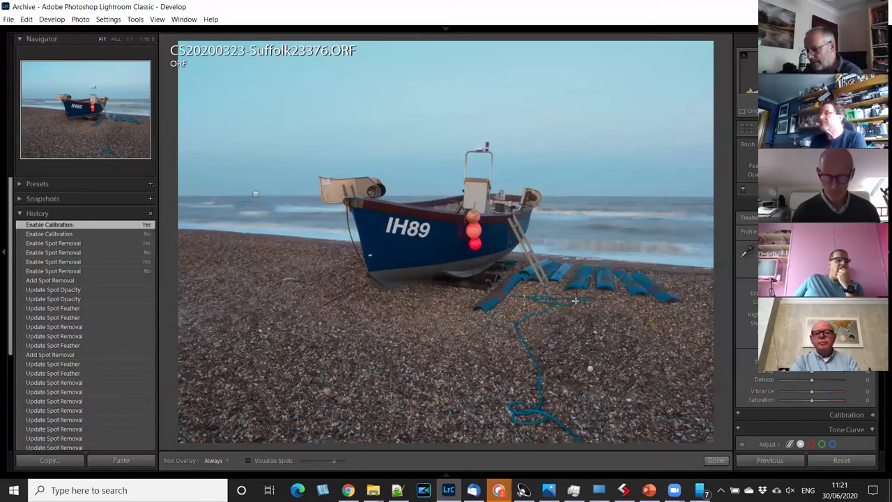
Heal the blue rope coil below the ladder, using the clear shingle on the far left of the beach as its source.
left_click_drag(570, 303, 521, 318)
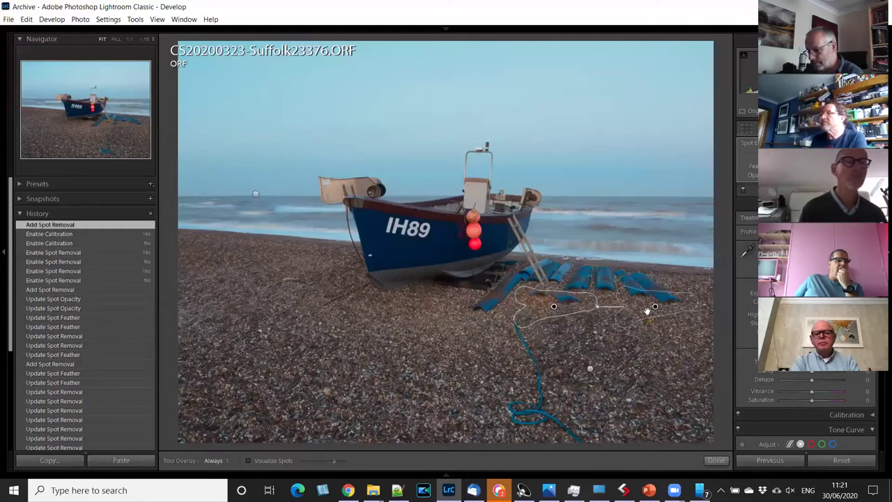
left_click_drag(655, 306, 267, 303)
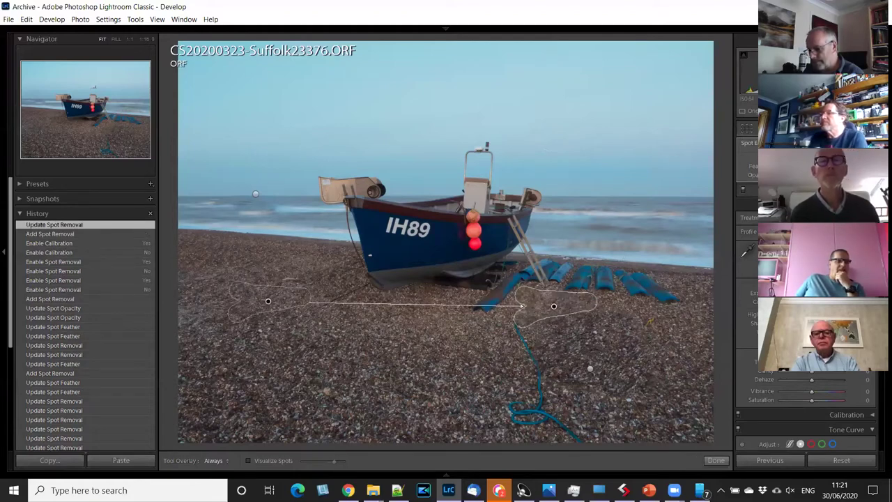
left_click(517, 329)
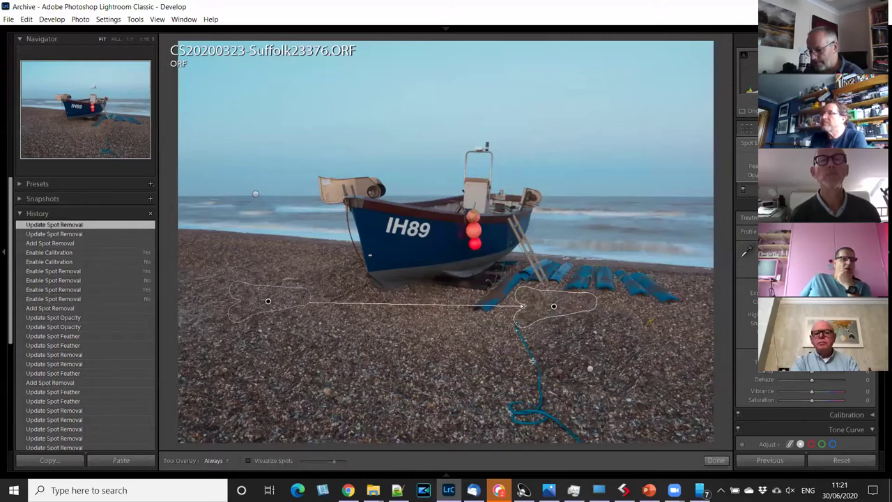
Heal the middle stretch and lower coil of the blue rope, moving the lower stroke's source to clear shingle on its left.
left_click_drag(535, 385, 517, 329)
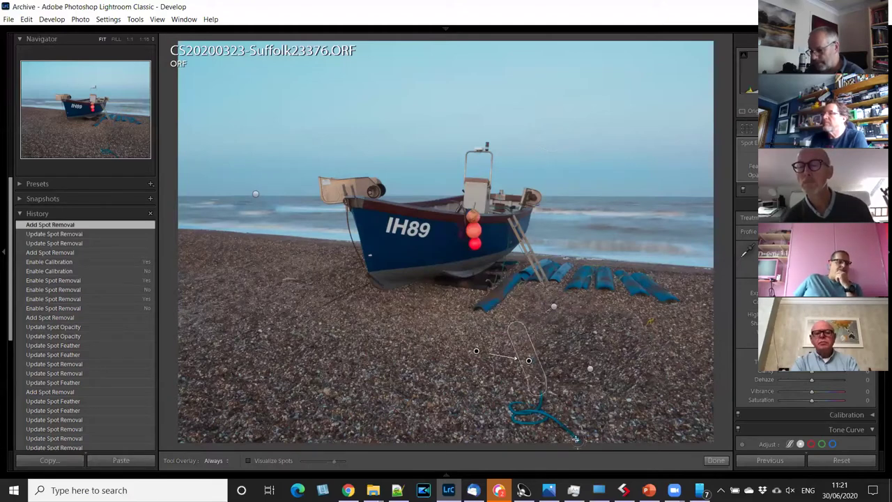
mouse_move(512, 413)
left_mouse_down()
mouse_move(533, 408)
mouse_move(542, 391)
left_mouse_up()
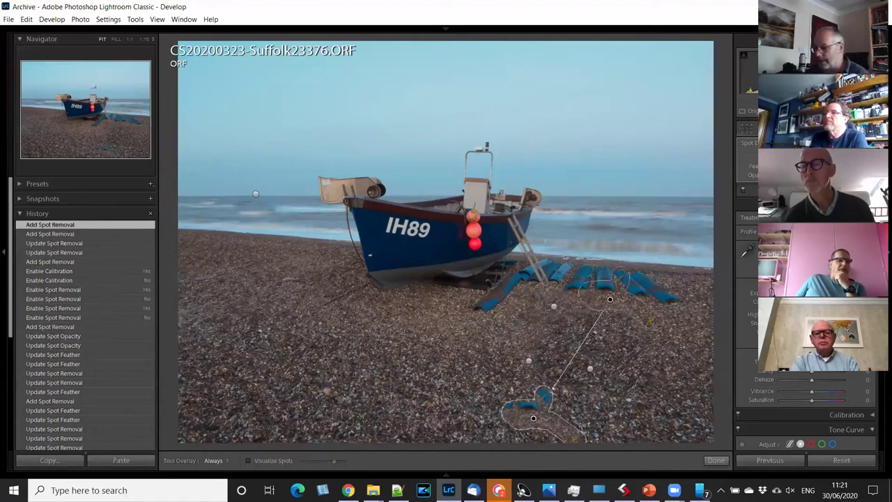
left_click(346, 398)
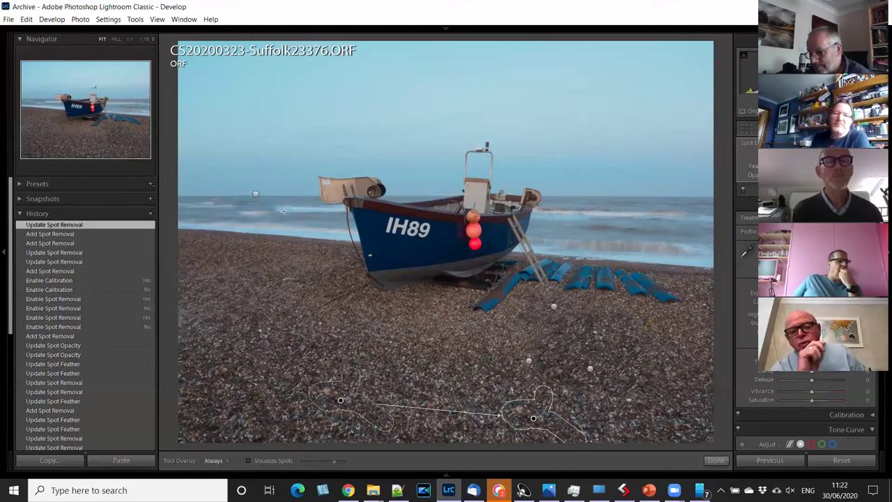
Heal a horizontal strip of waves left of the boat, and move its source slightly lower in the sea on the right.
left_click_drag(284, 210, 219, 211)
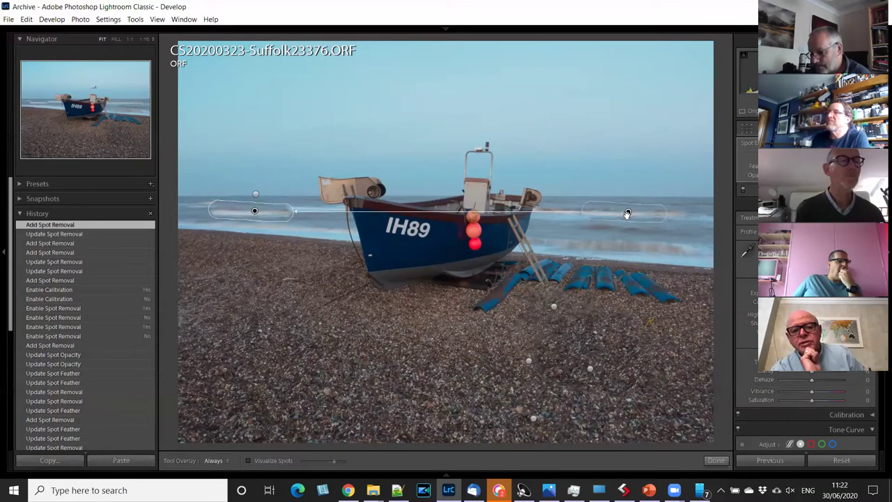
left_click_drag(627, 213, 627, 217)
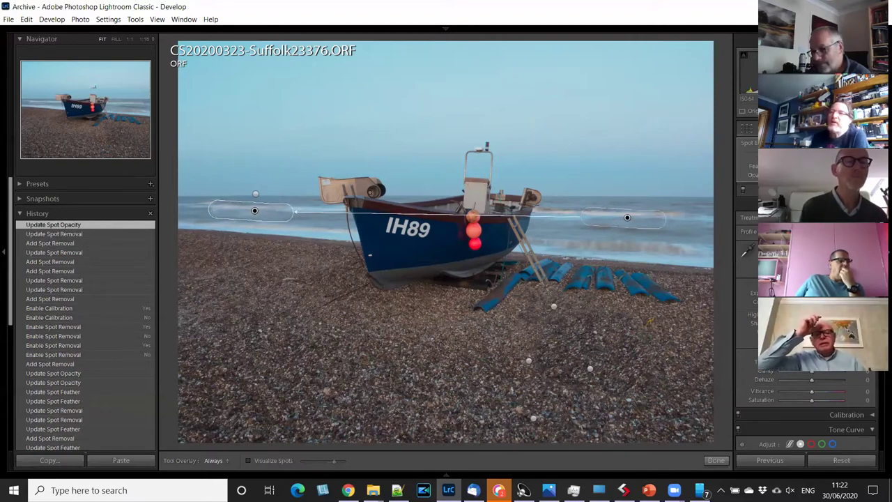
Leave Spot Removal on the boat photo and open the beach huts photo CS20200321-Suffolk23191.ORF in the Develop module.
key("q")
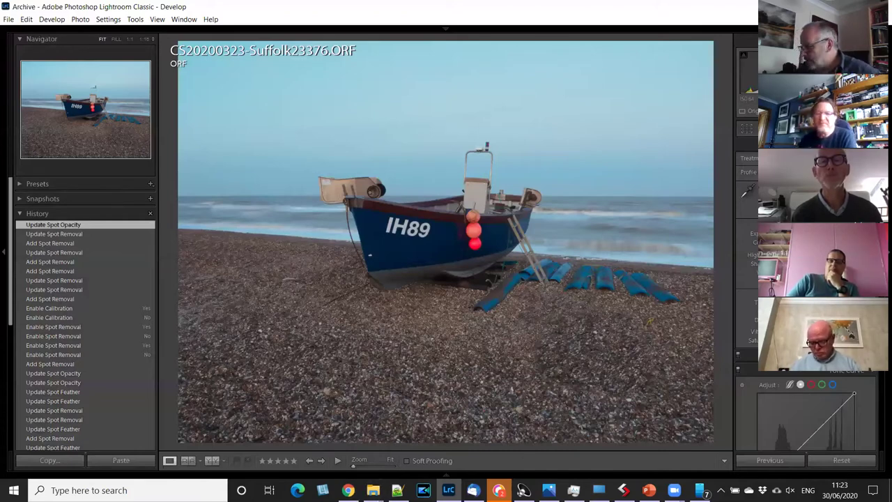
key("m")
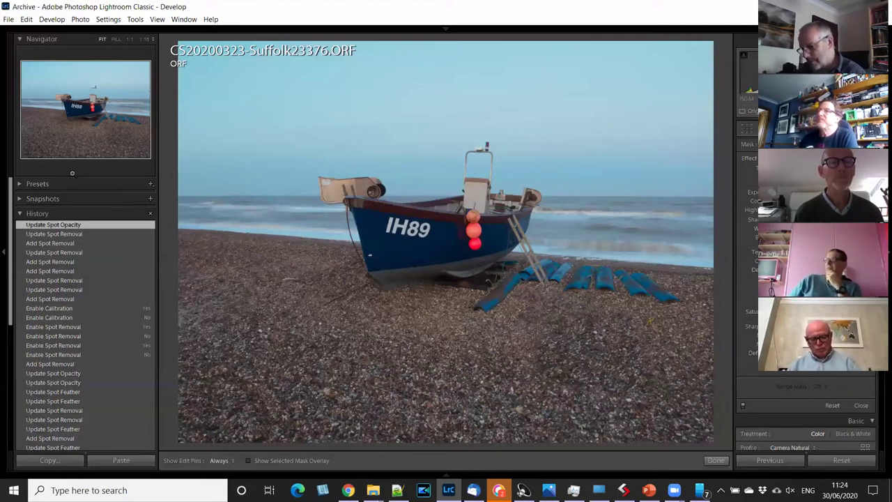
key("g")
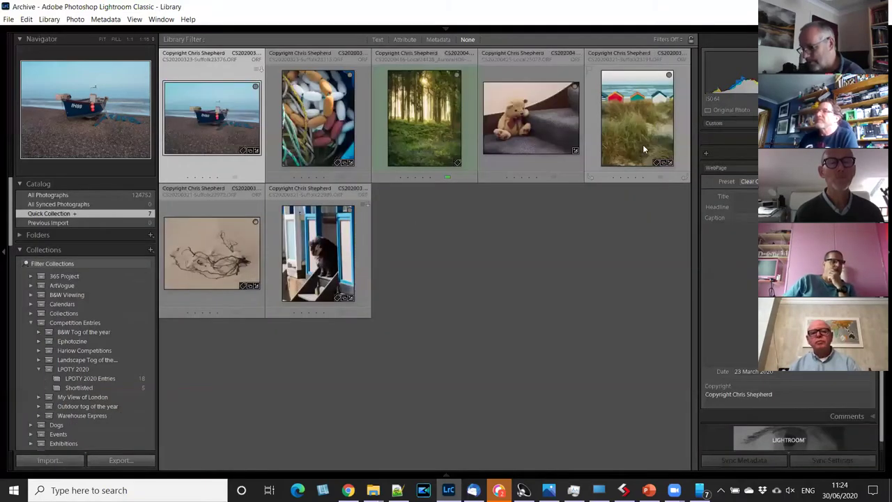
left_click(641, 147)
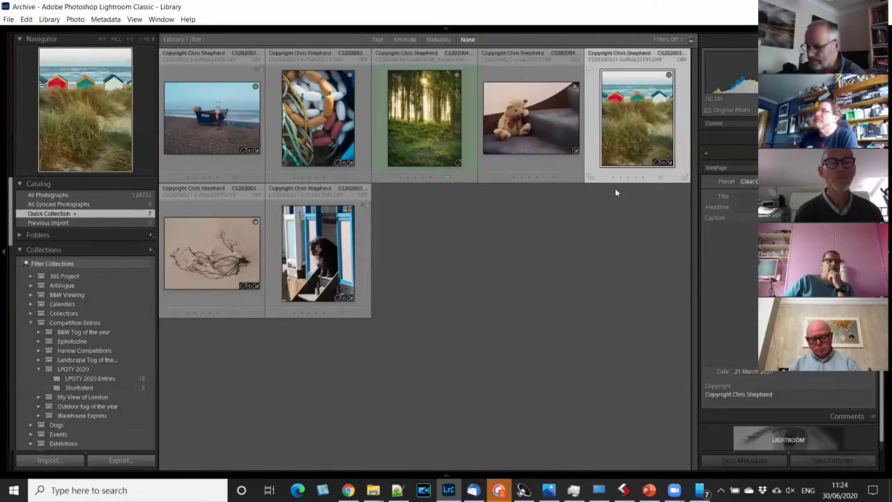
key("e")
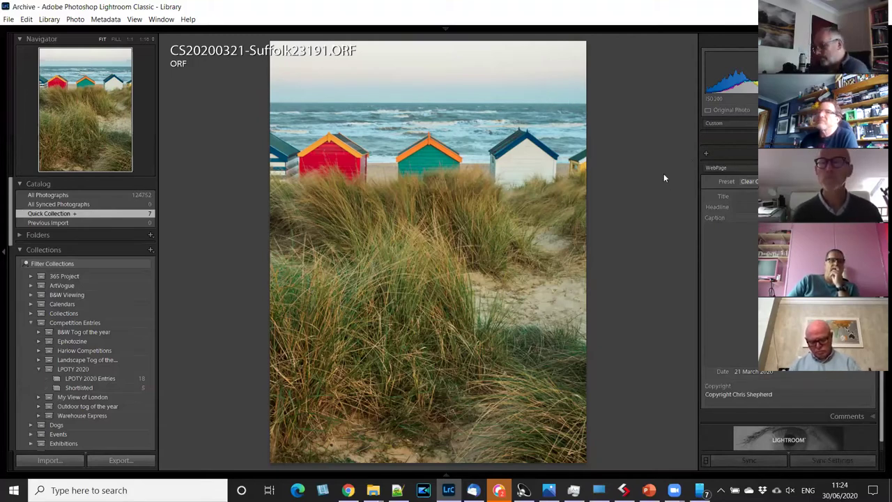
key("d")
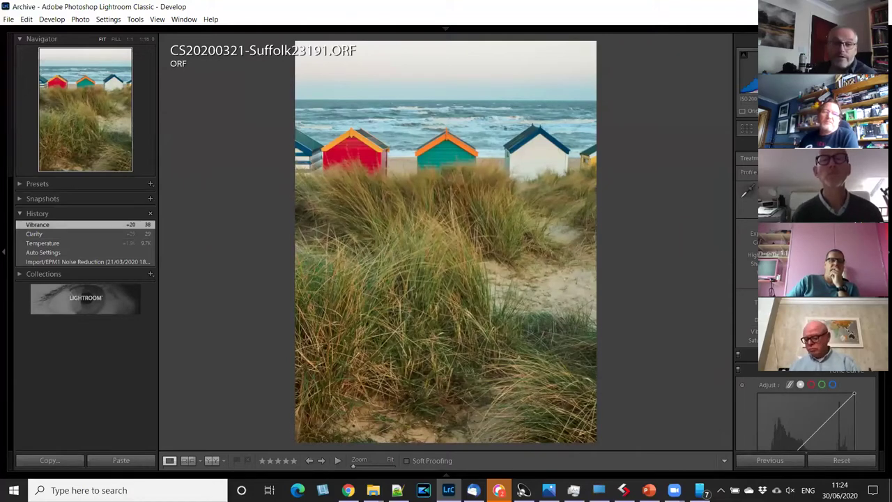
Add a horizontal graduated filter centred on the beach huts, spanning from the sky above the horizon to the dune grass.
key("m")
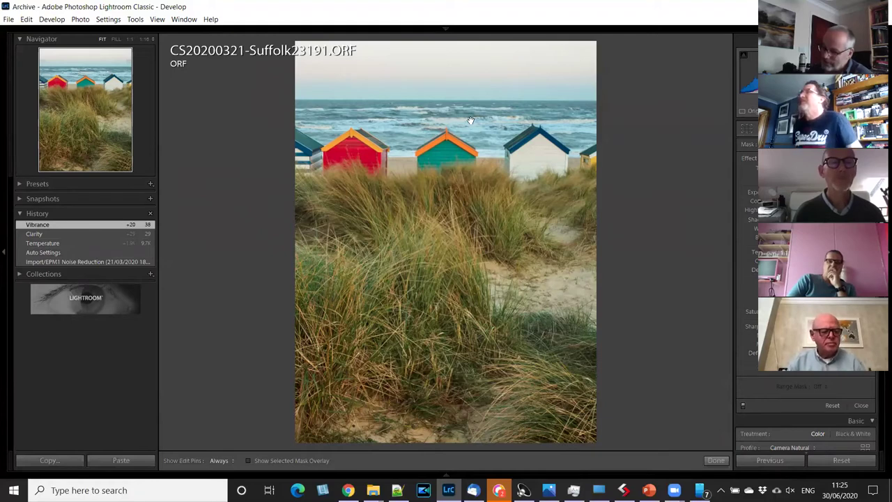
left_click_drag(465, 176, 484, 196)
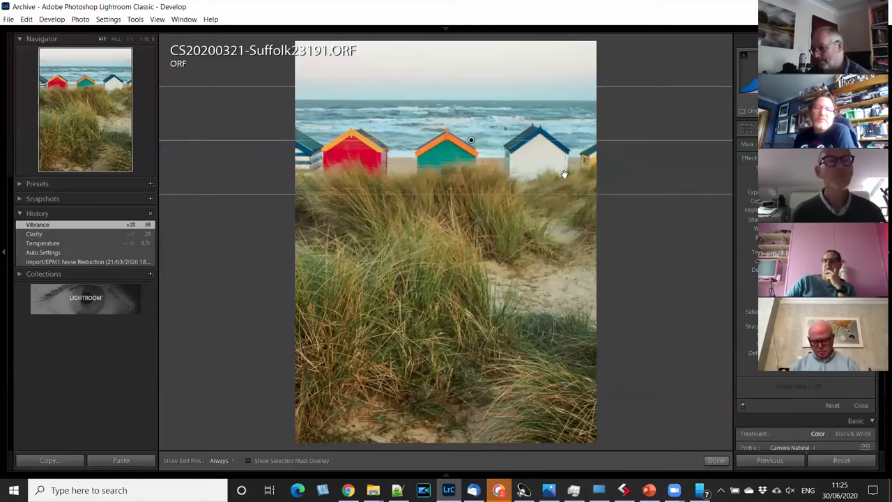
key("ctrl+z")
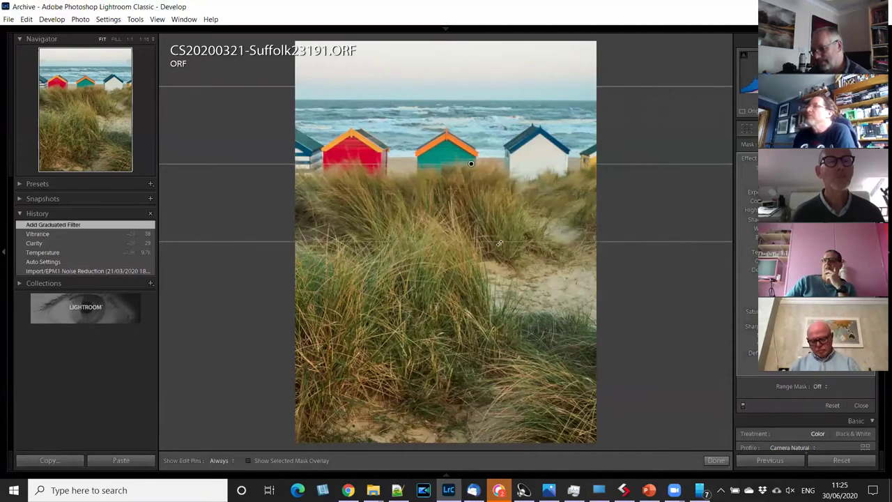
left_click_drag(573, 168, 478, 258)
Demonstrate rotating the graduated filter through vertical and diagonal angles, shift it slightly, and level it to nearly horizontal.
left_click_drag(468, 141, 533, 176)
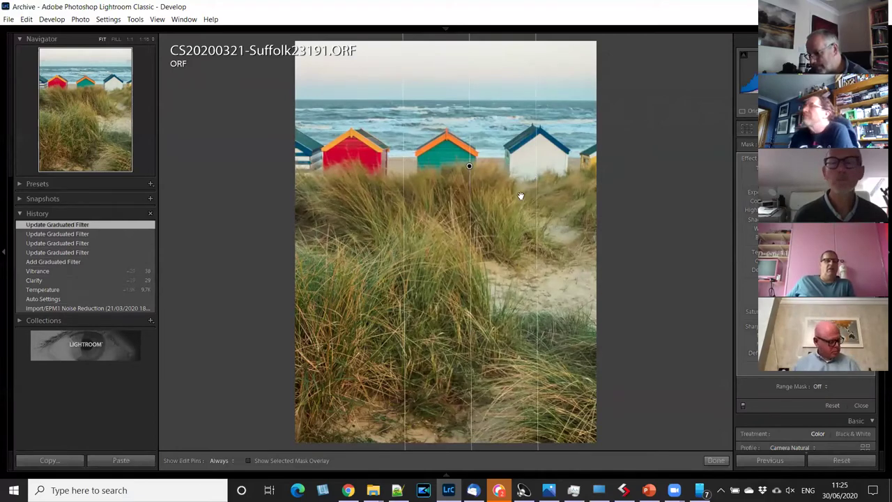
left_click_drag(521, 195, 511, 196)
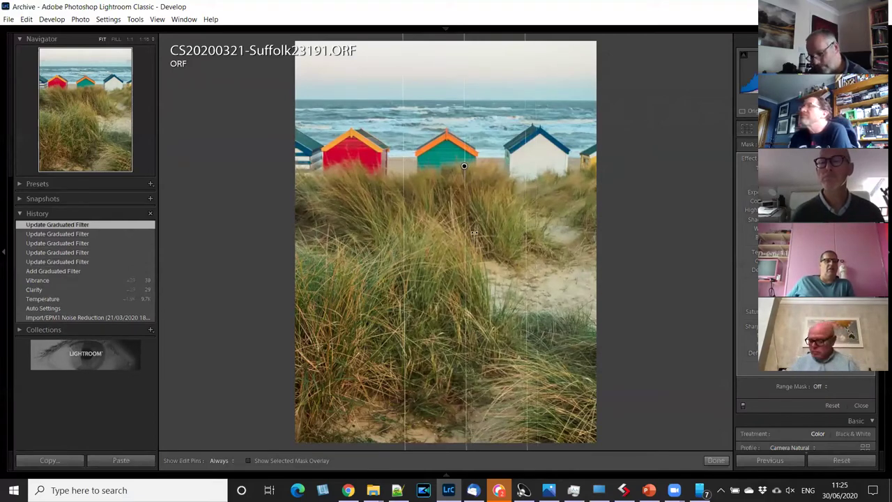
mouse_move(474, 232)
left_mouse_down()
mouse_move(465, 241)
mouse_move(489, 232)
left_mouse_up()
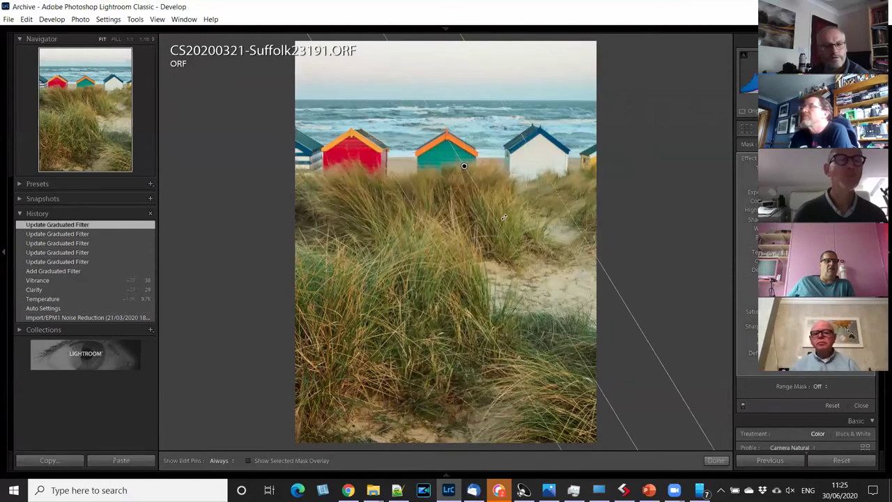
left_click_drag(514, 195, 514, 194)
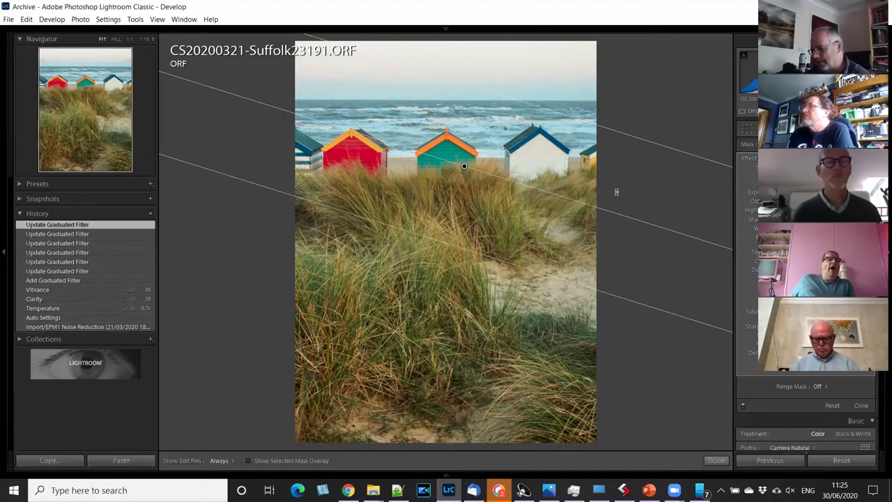
left_click_drag(615, 192, 613, 140)
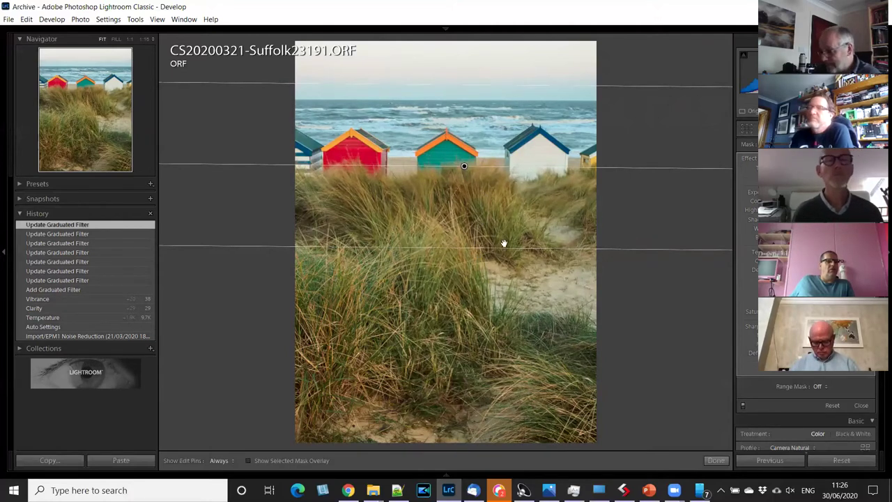
Narrow the graduated filter to a band centred on the horizon, reset its shadows, and strongly lower its exposure to darken the sky.
left_click_drag(502, 245, 499, 153)
left_click_drag(478, 95, 495, 54)
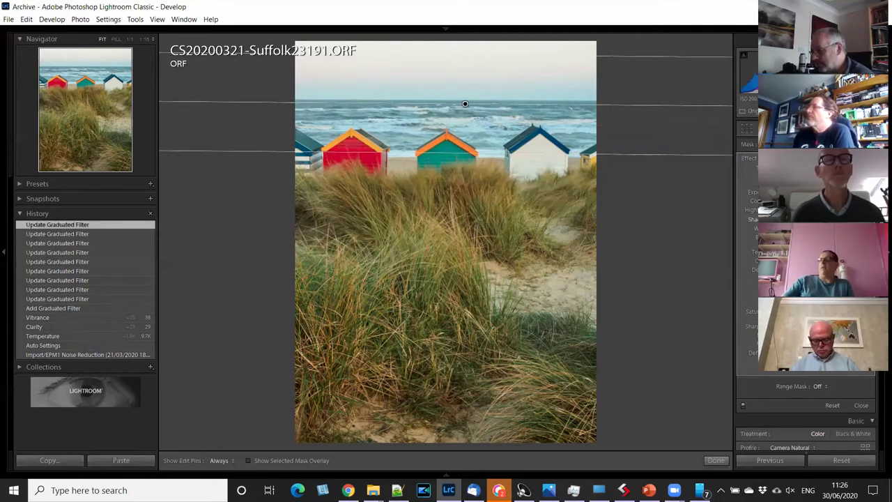
double_click(751, 218)
left_click_drag(810, 192, 784, 193)
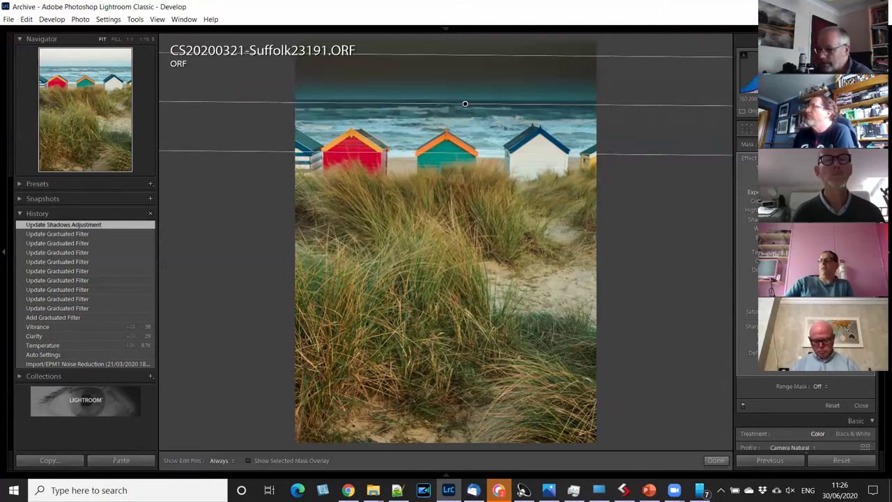
Extend the graduated filter down to the lower grass and reduce its exposure, shadows, whites and blacks to black out the upper scene.
left_click_drag(489, 165, 478, 368)
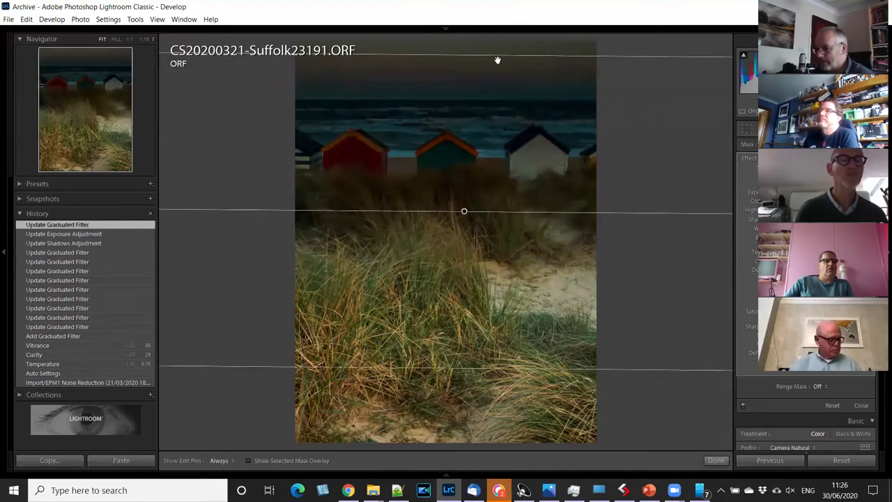
left_click_drag(491, 101, 492, 114)
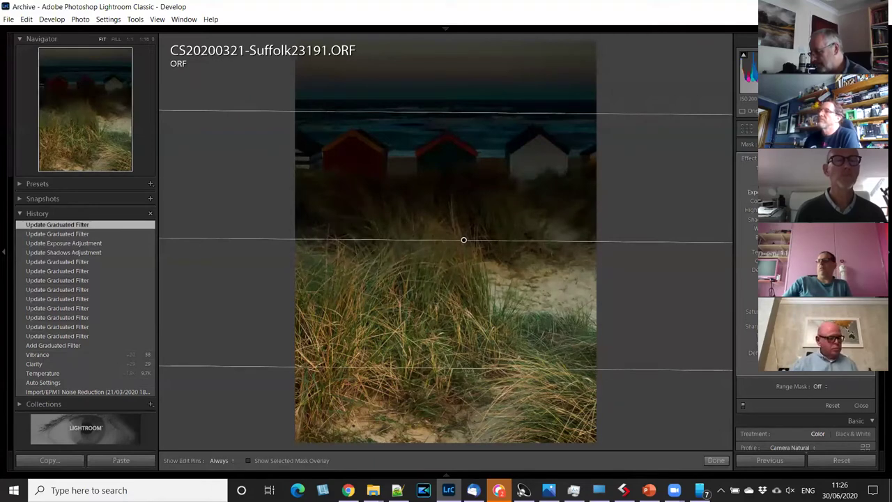
left_click_drag(801, 191, 790, 237)
key("Down")
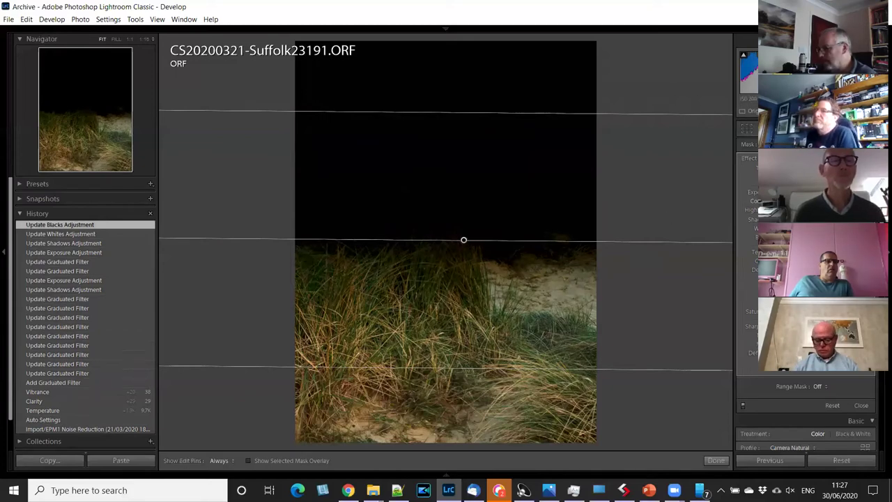
Reset the graduated filter's effect settings and reposition it as a narrow band over the horizon, from the sky to the hut roofs.
double_click(753, 158)
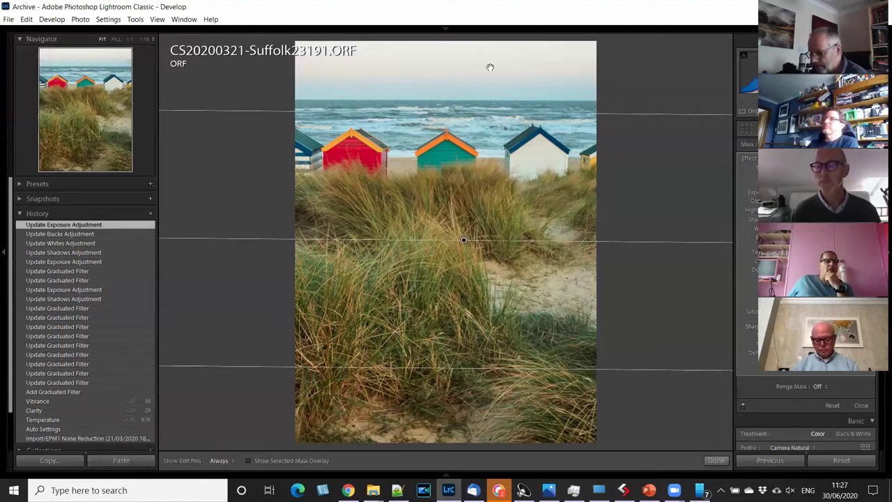
mouse_move(489, 82)
left_mouse_down()
mouse_move(475, 252)
mouse_move(488, 98)
left_mouse_up()
left_click(488, 91)
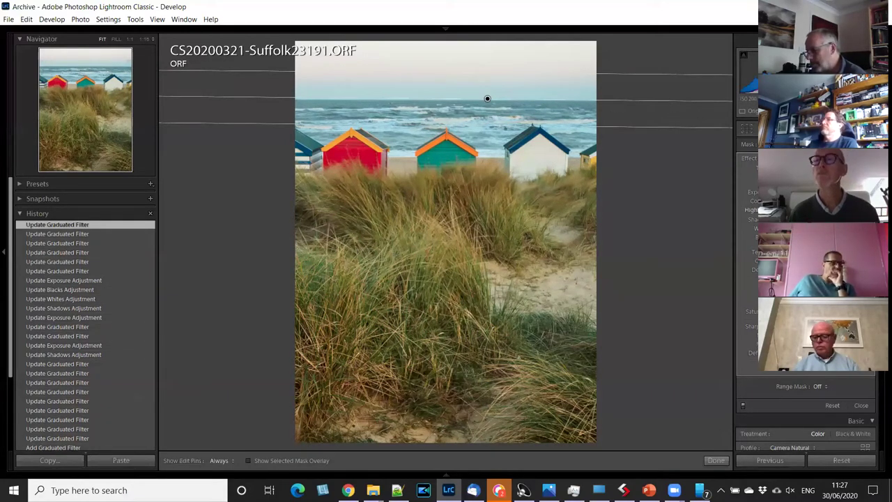
Adjust the sky gradient's exposure, highlights, dehaze, saturation and hue to shift the sky's tone and colour.
left_click_drag(817, 191, 801, 191)
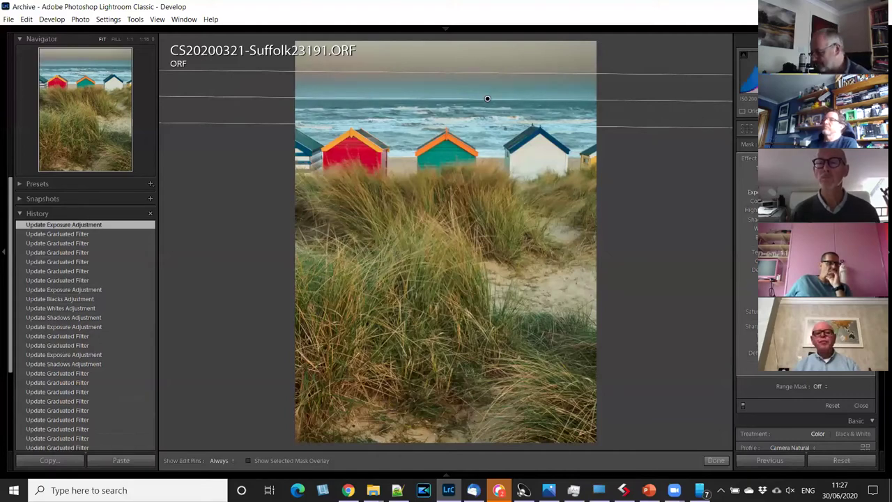
left_click_drag(801, 191, 826, 191)
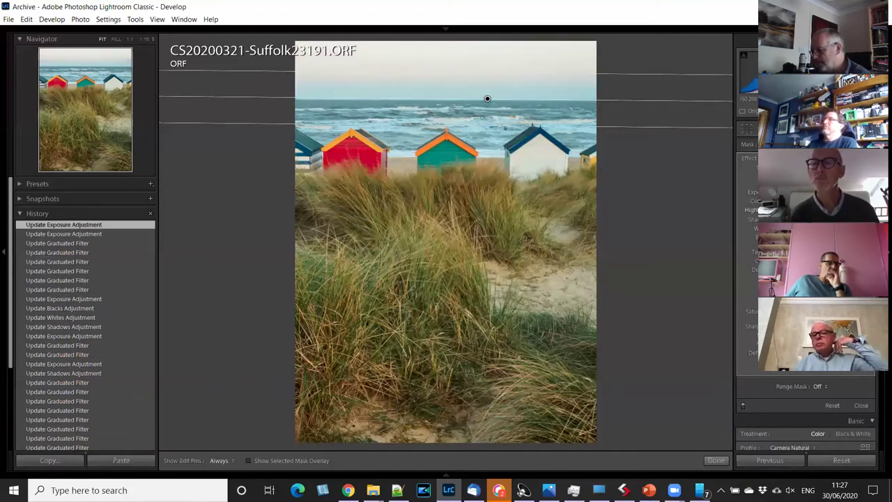
left_click_drag(816, 210, 798, 210)
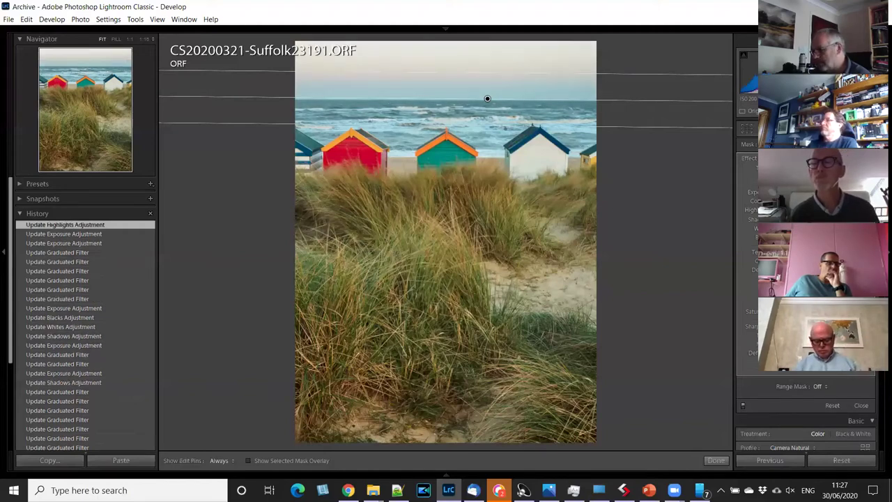
left_click_drag(817, 269, 843, 269)
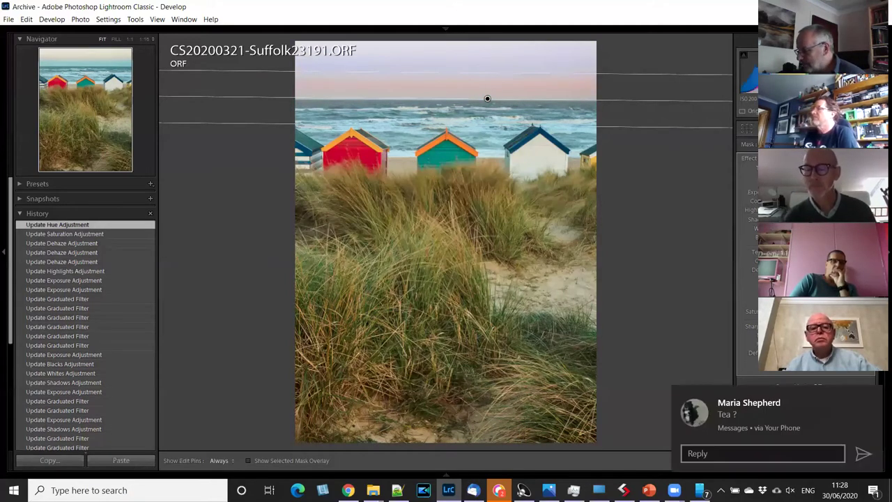
Reply "no thanks" to the incoming message notification, minimise the remote desktop viewer, and return to the beach huts photo.
left_click(730, 452)
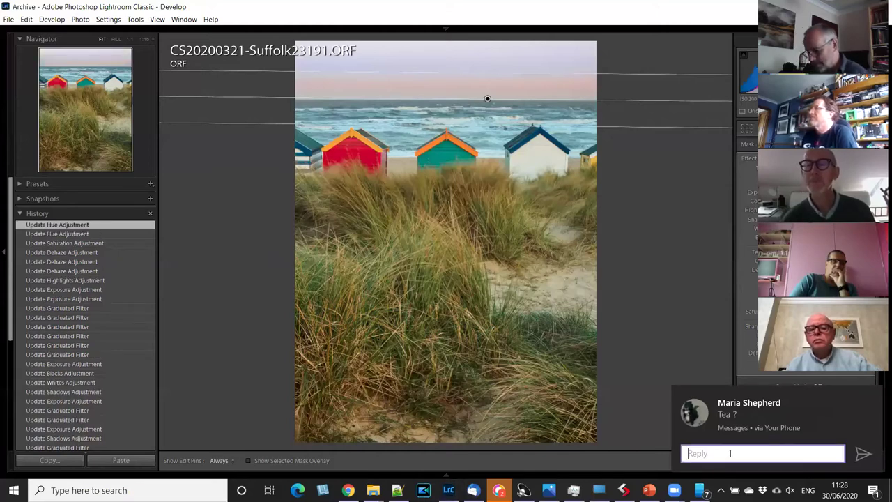
type("no thanks")
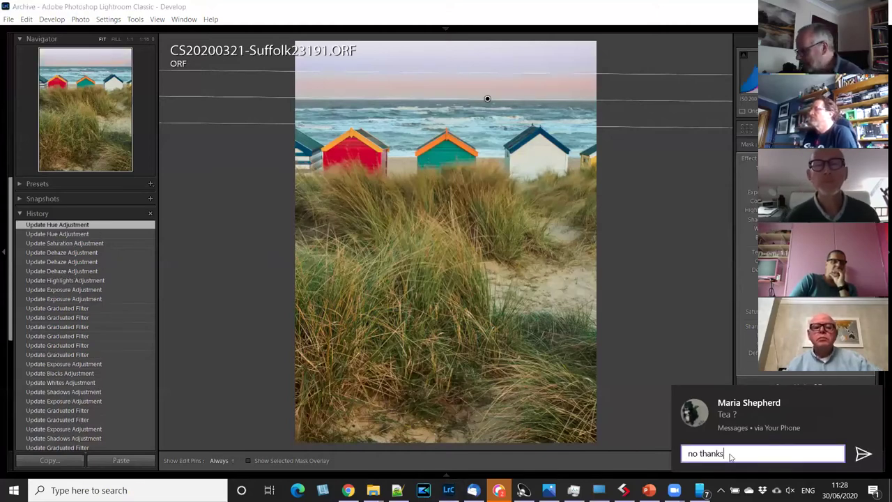
key("Return")
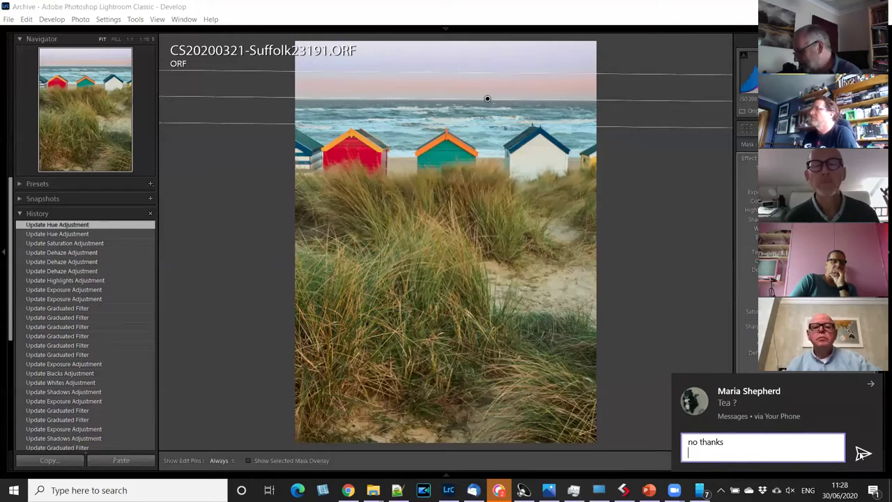
left_click(863, 454)
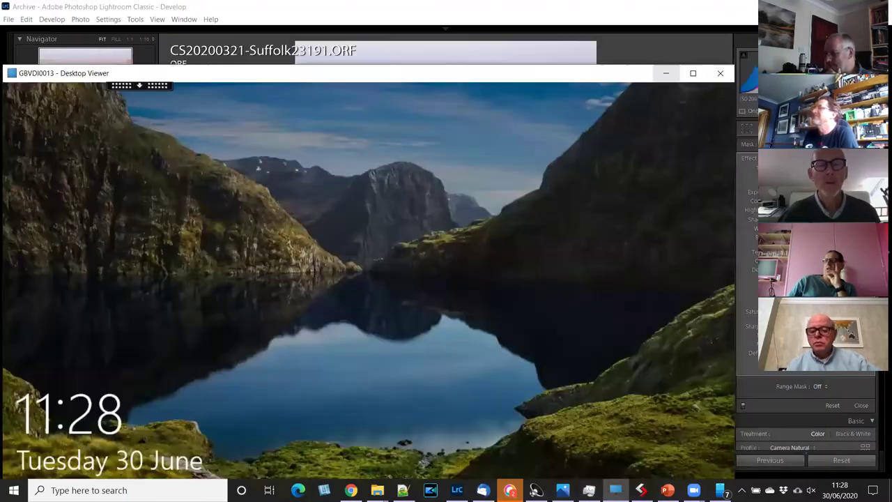
left_click(665, 73)
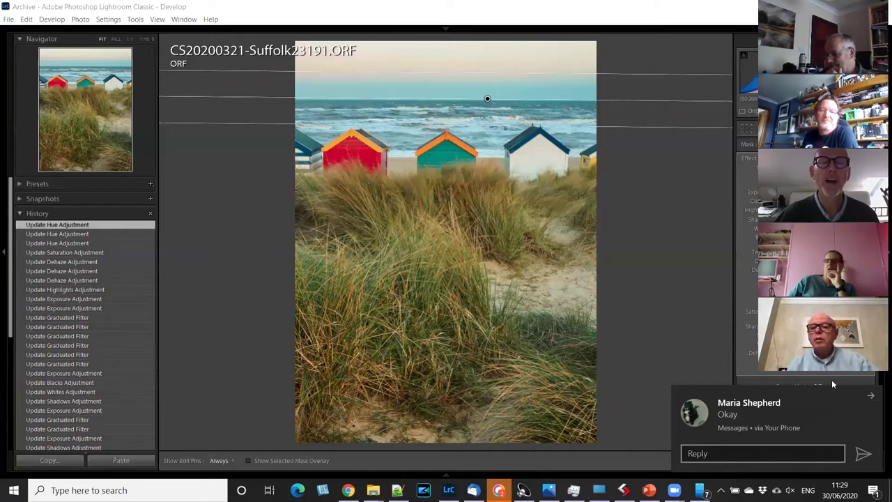
key("alt+Tab")
key("alt+Tab")
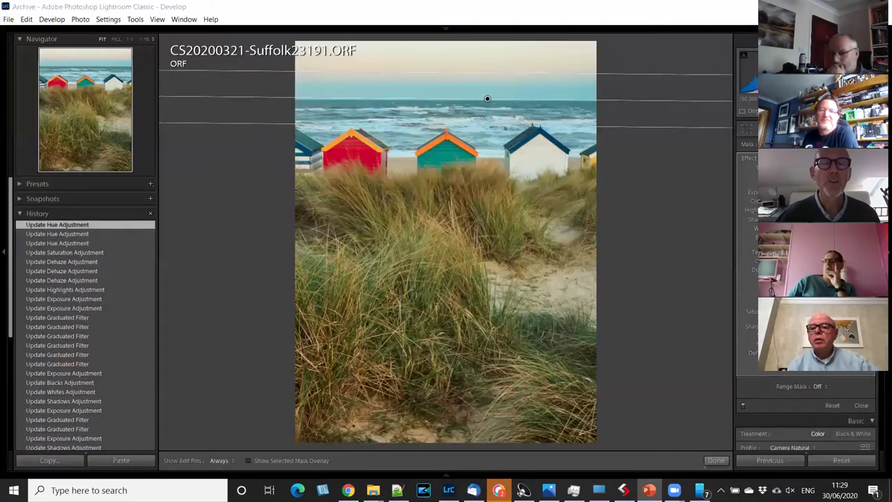
Tint the sky gradient, trying green-teal at hue 156 and saturation 62% before choosing blue at hue 225 and saturation 87%.
left_click(836, 373)
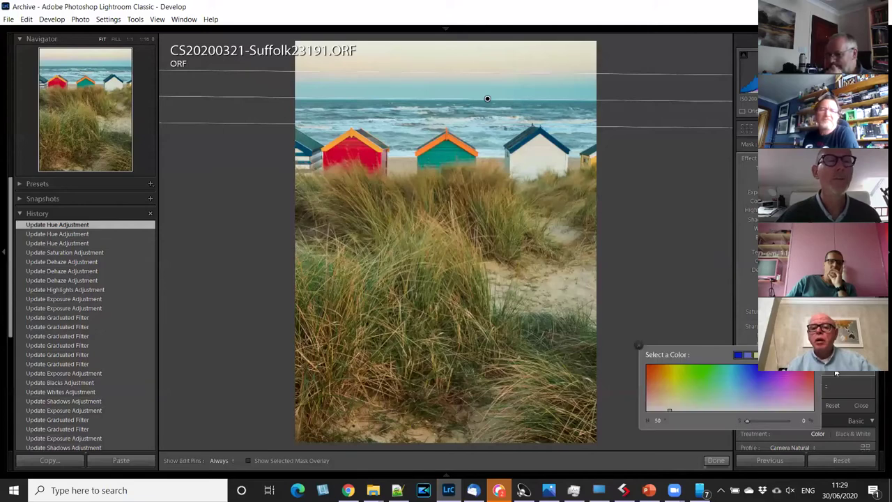
left_click(720, 379)
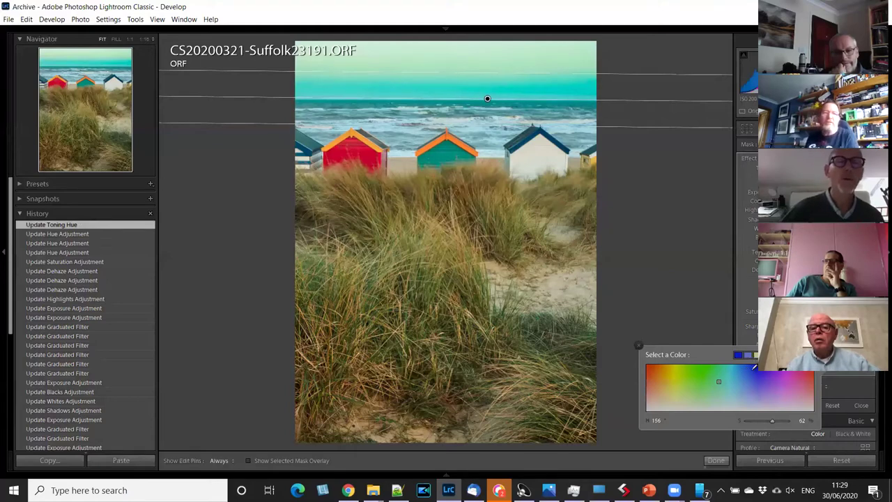
left_click(753, 369)
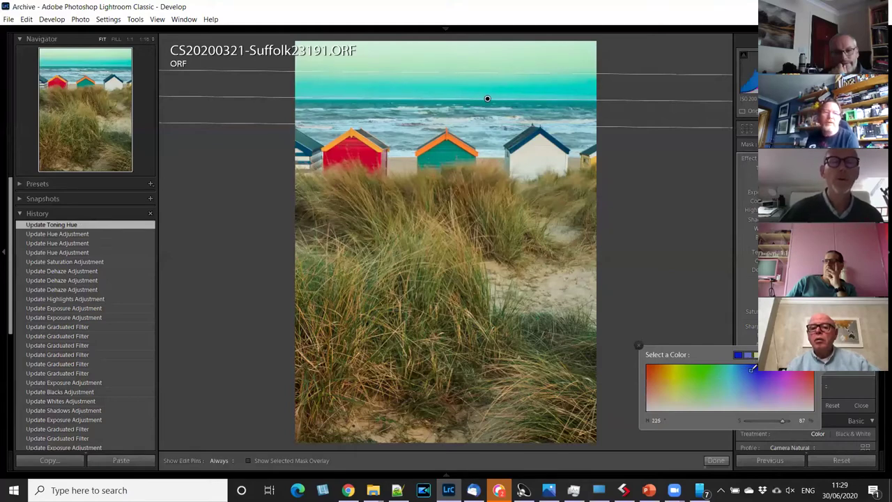
left_click(638, 344)
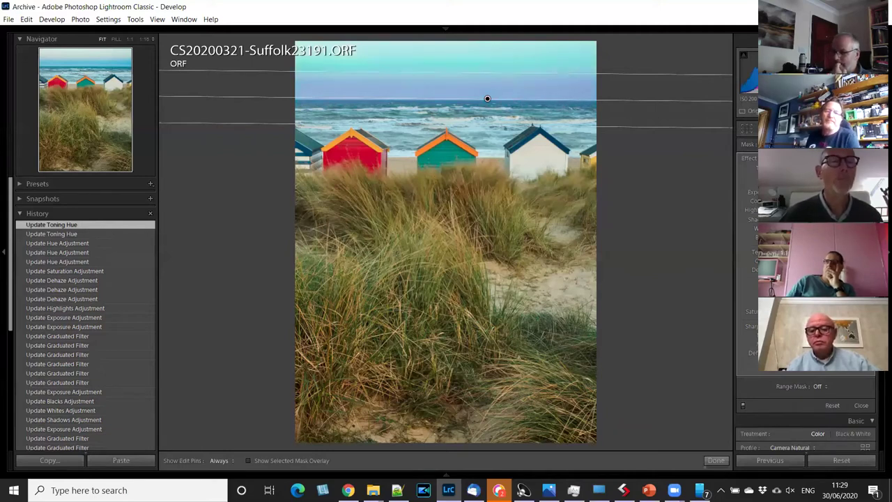
Shift the sky gradient's hue again, then switch to the remote desktop viewer and sign in with the account password.
key("Up")
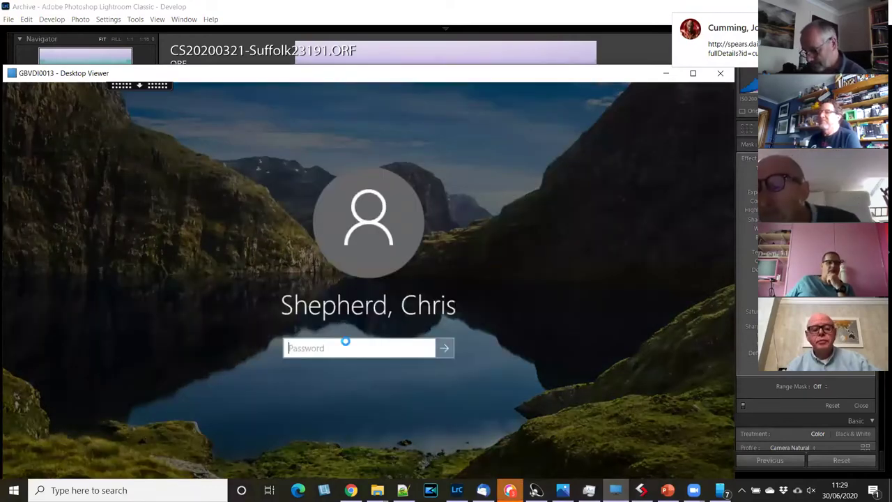
type("*******")
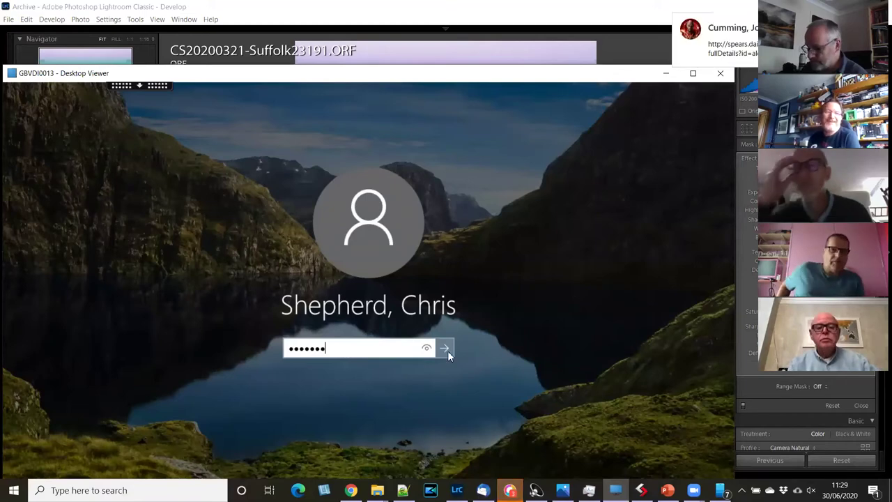
left_click(447, 351)
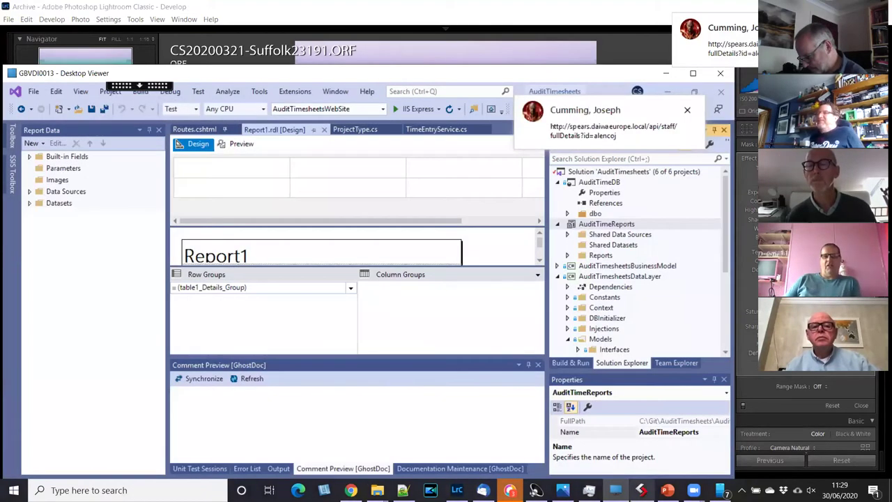
left_click(615, 490)
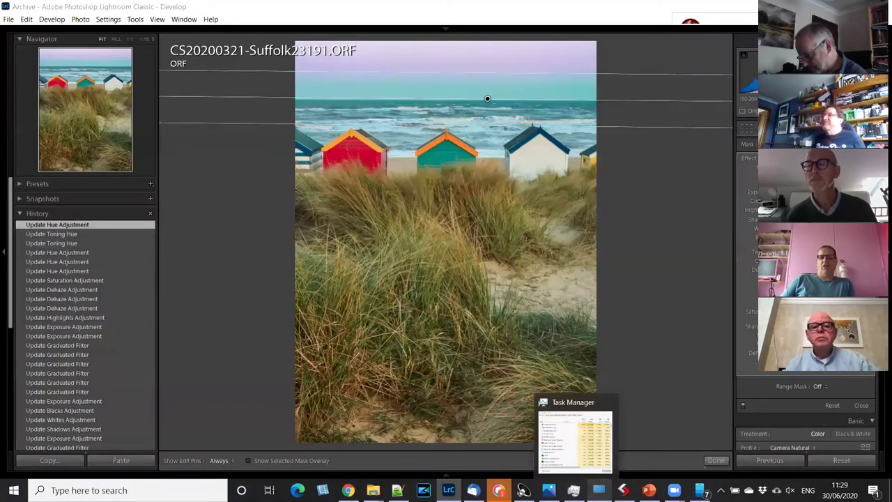
left_click(599, 489)
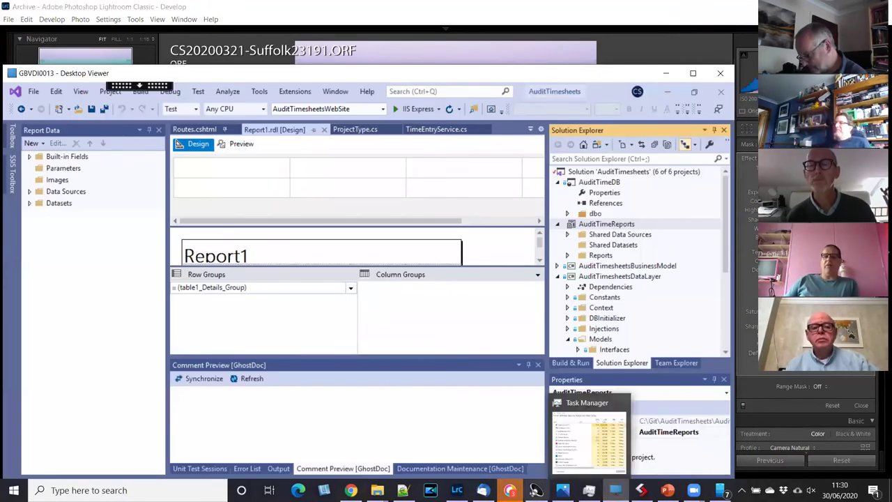
left_click(615, 490)
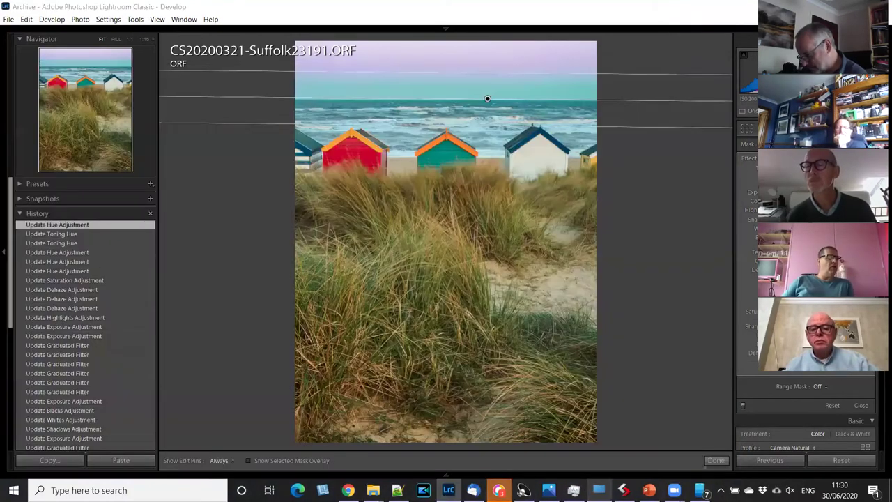
left_click(598, 489)
right_click(599, 490)
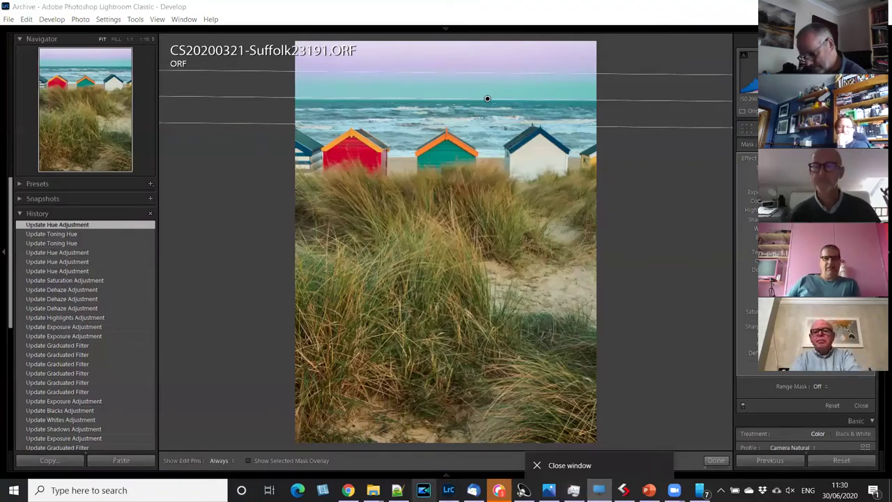
left_click(658, 466)
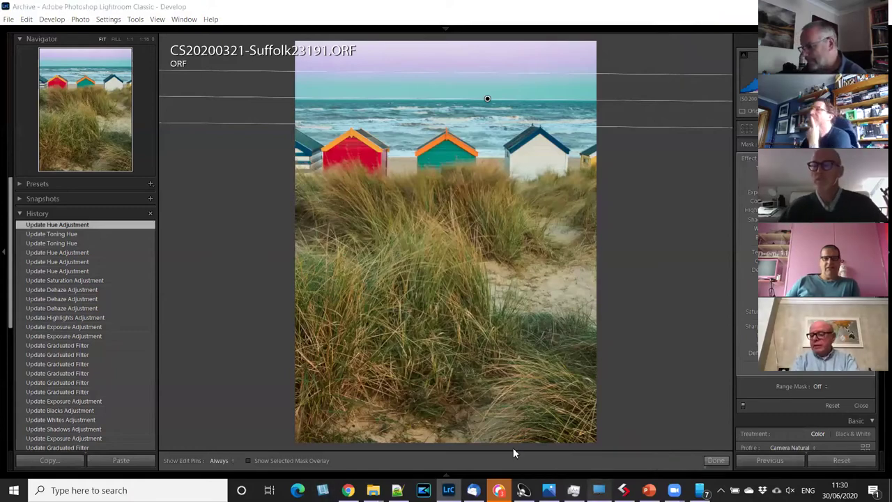
Maximise the remote desktop viewer and rerun iisreset in the administrator command prompt of the lonspearp01 remote session.
left_click(599, 490)
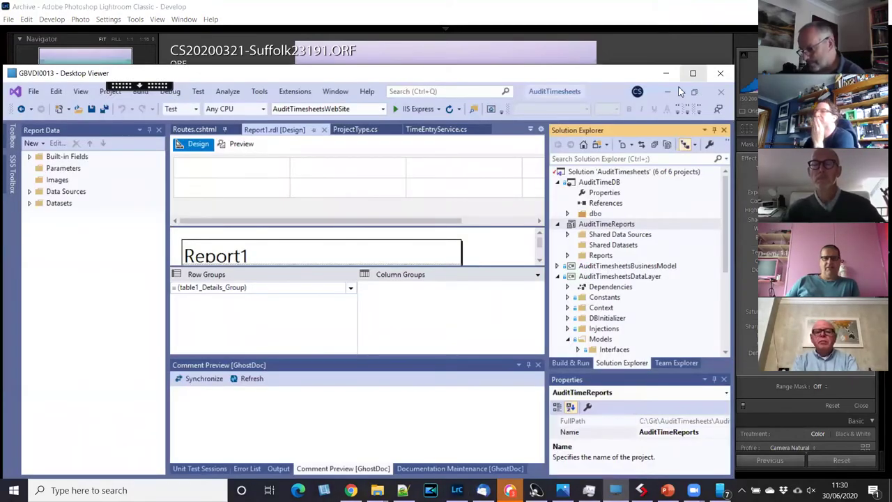
left_click(692, 72)
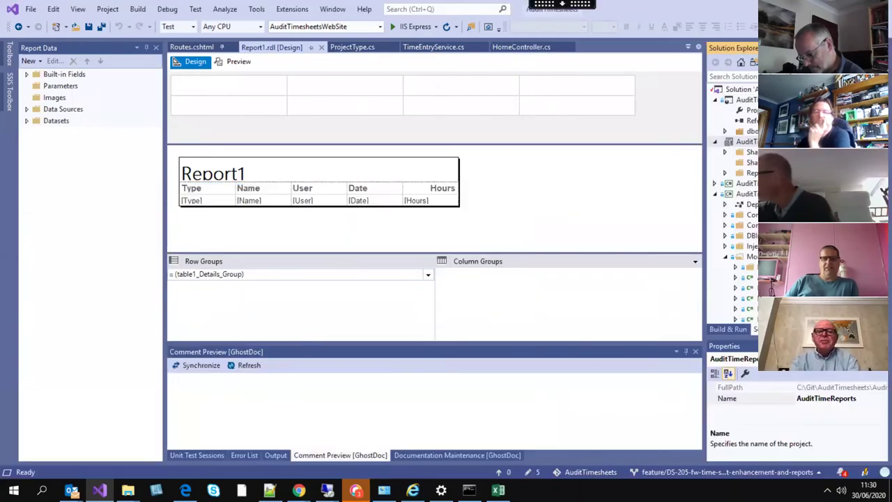
mouse_move(327, 490)
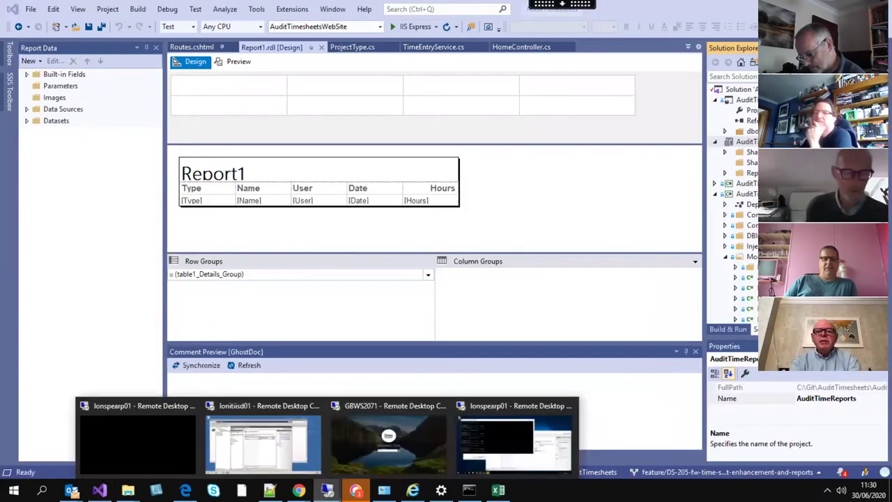
left_click(491, 437)
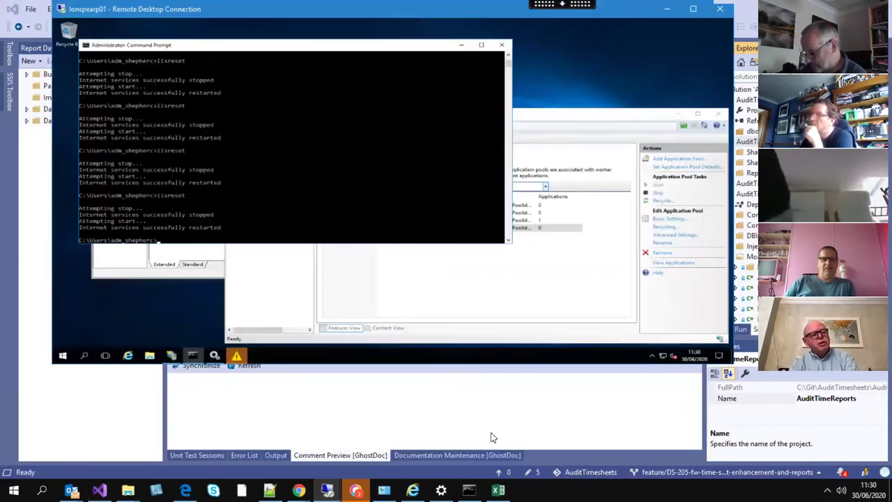
key("Return")
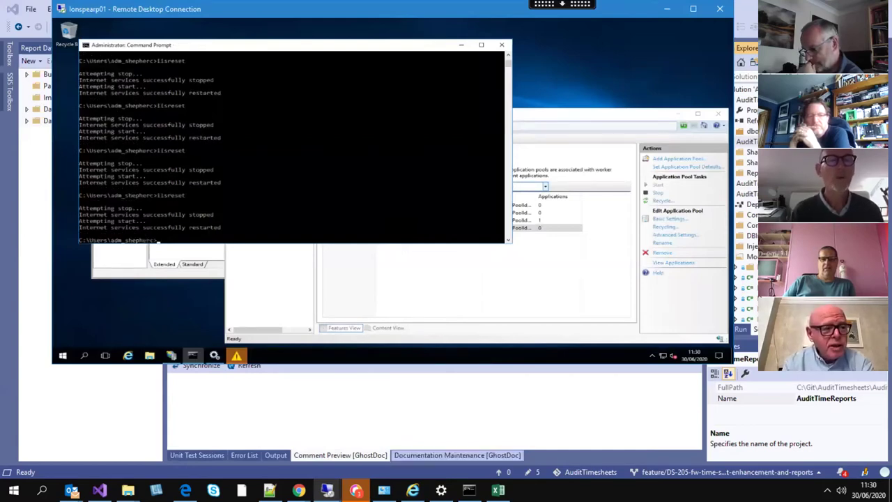
Switch to Webex Teams and send the open contact "try now" followed by the correction "sorry not you".
key("alt+Tab")
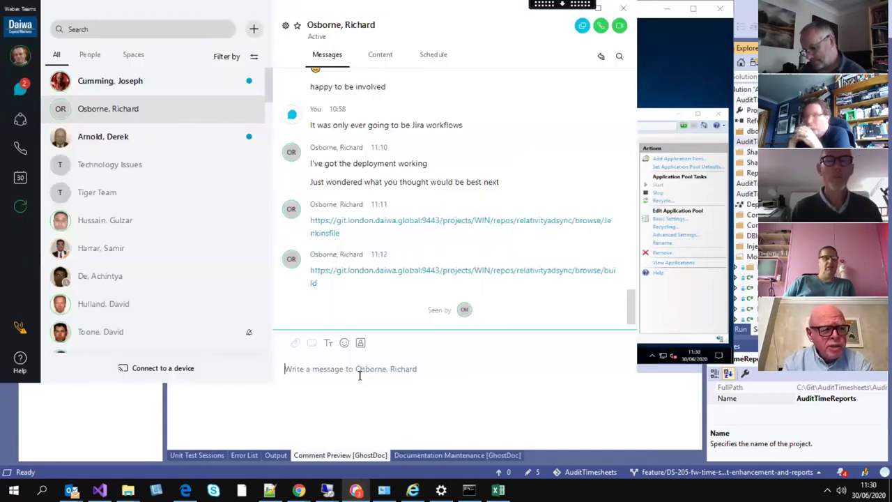
type("try now")
key("Return")
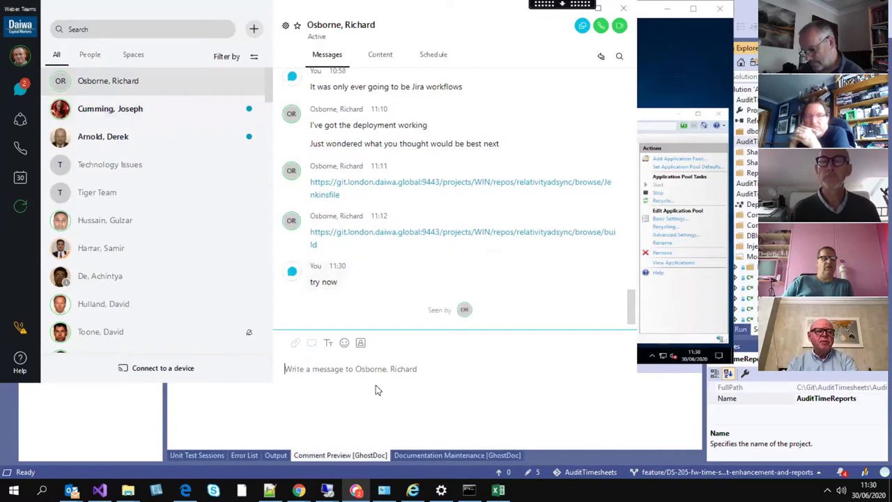
type("sorry not")
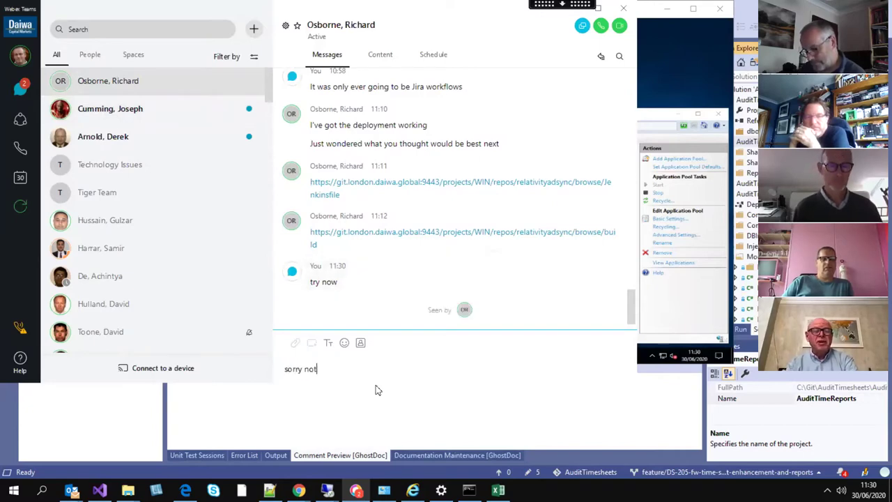
type(" you")
key("Return")
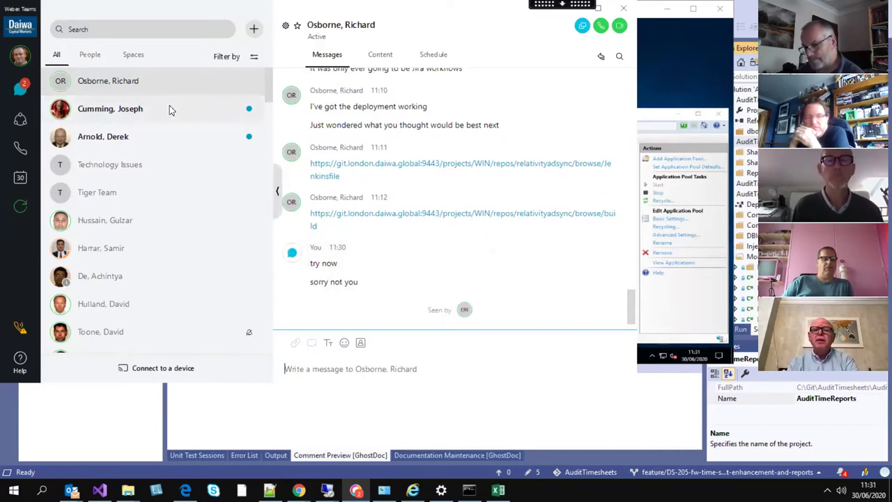
Send "try now" to each of the two contacts who reported the spears memory exceptions.
left_click(199, 131)
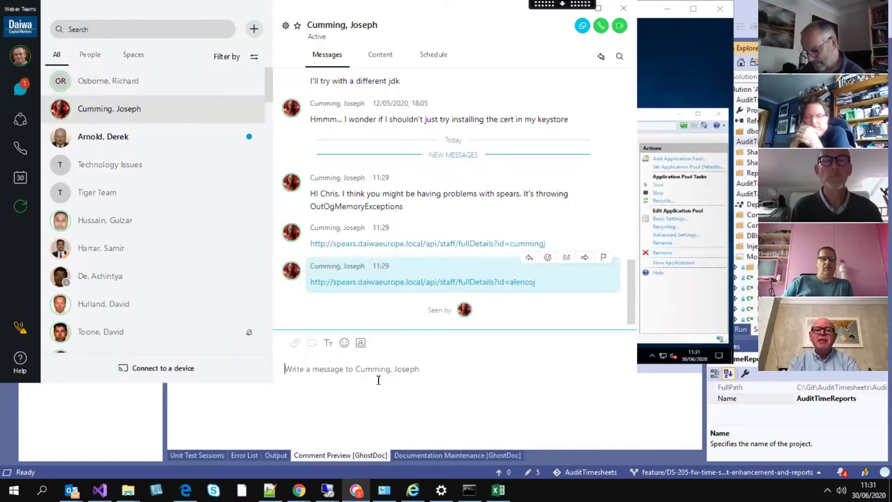
type("try now")
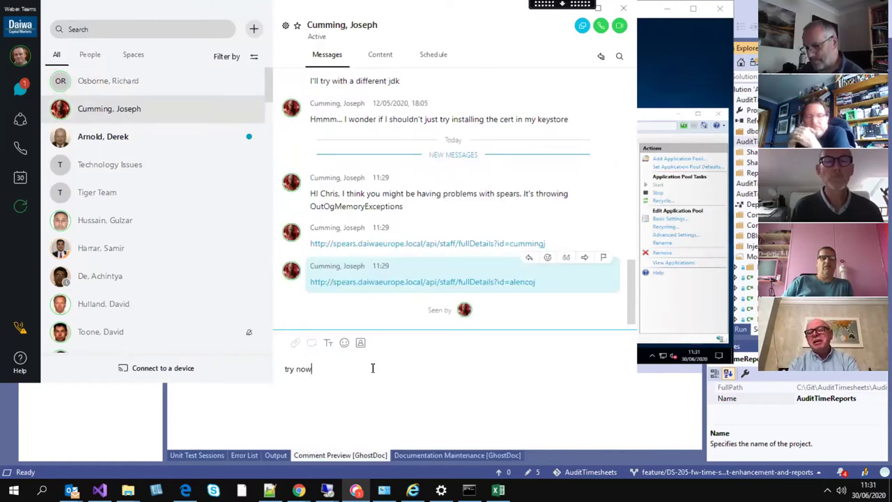
key("Return")
left_click(136, 140)
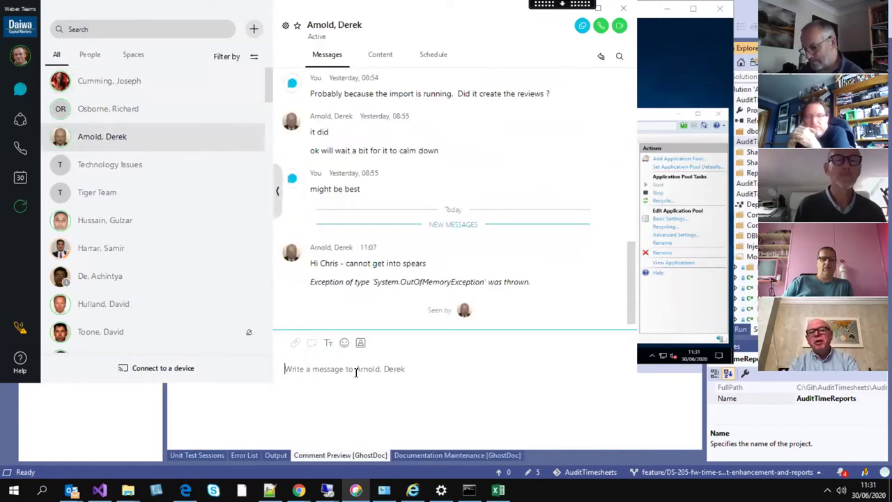
type("try now")
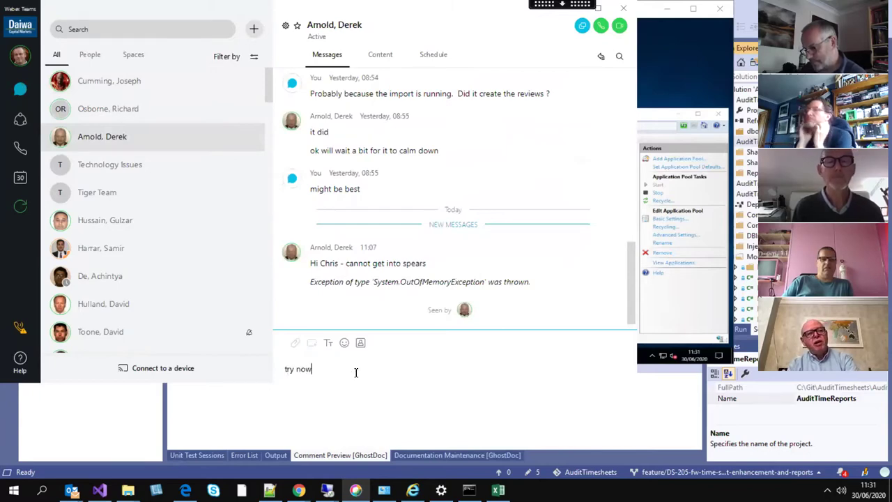
key("Return")
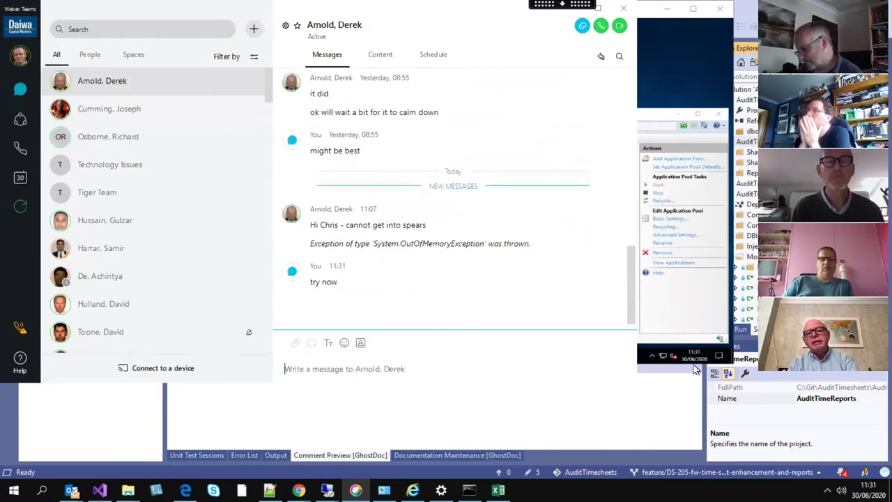
Bring the lonspearp01 session back in front and leave the remote desktop viewer for the beach huts photo in Lightroom.
left_click(698, 99)
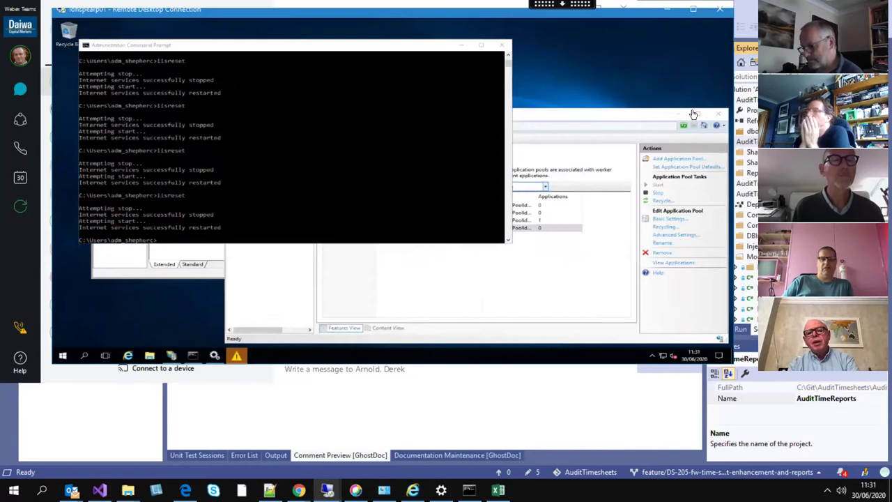
left_click(589, 7)
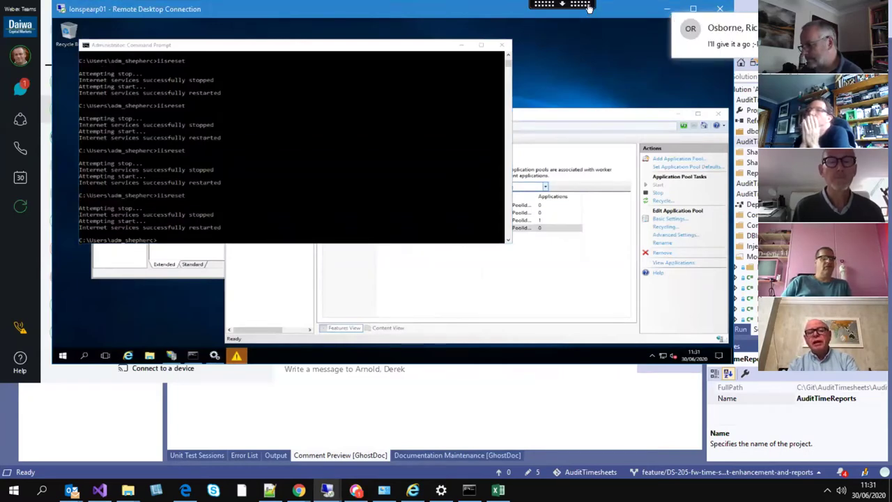
left_click(531, 20)
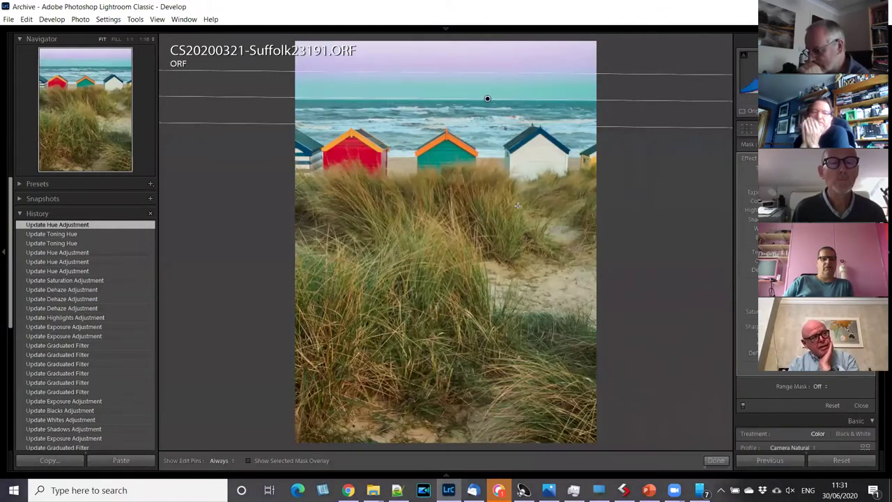
Check the latest replies in two Webex Teams chats on the local desktop and return to Lightroom.
left_click(497, 485)
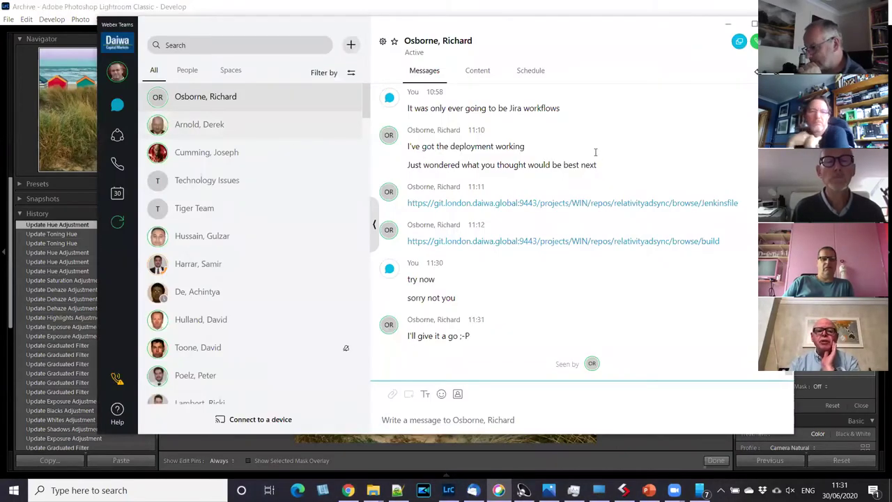
left_click(287, 133)
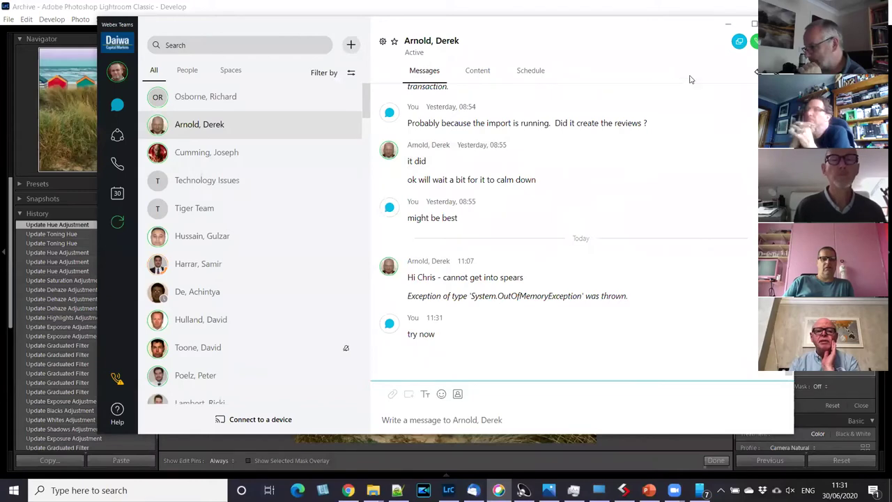
key("alt+Tab")
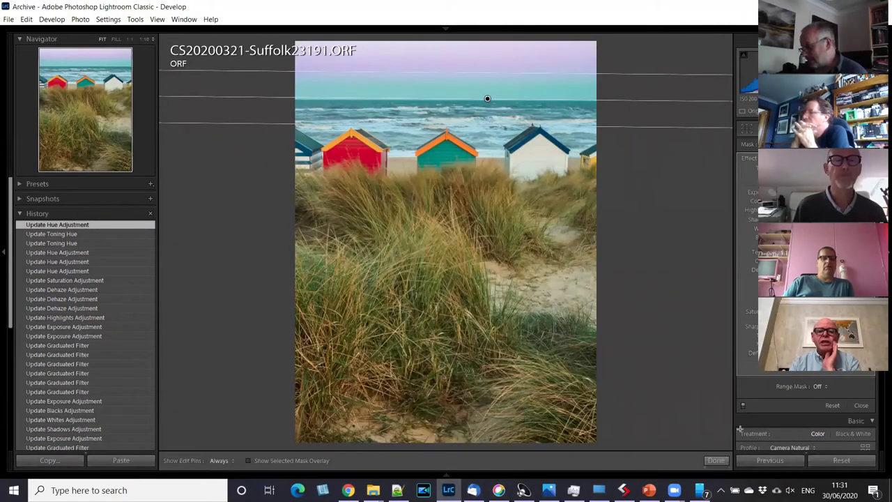
Finish the graduated filter edit, reopen the Graduated Filter tool and reselect the existing sky gradient.
left_click(716, 461)
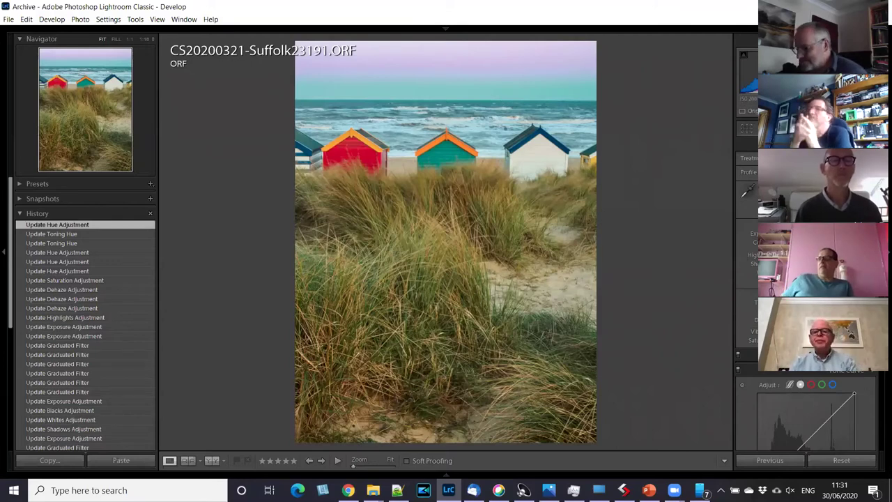
left_click(811, 128)
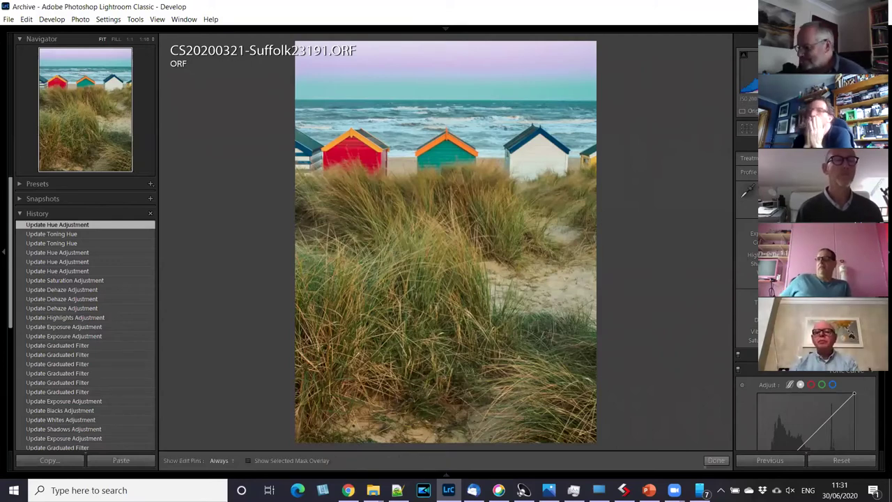
left_click(487, 97)
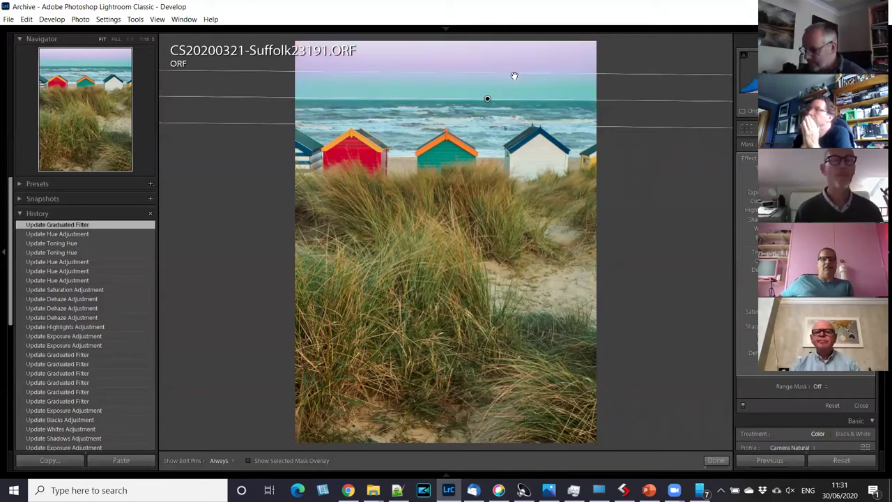
Lower the gradient's upper edge to just above the hut roofs and stretch its lower edge down into the grass.
left_click_drag(515, 76, 511, 83)
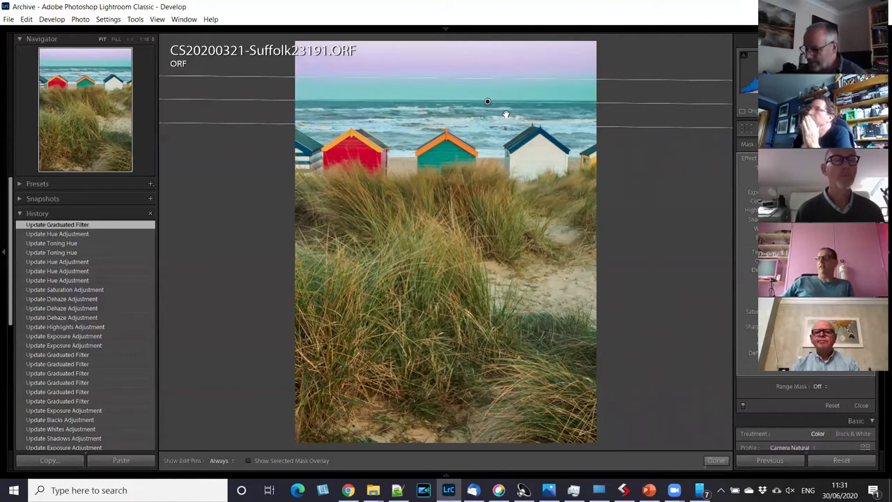
left_click_drag(506, 114, 505, 115)
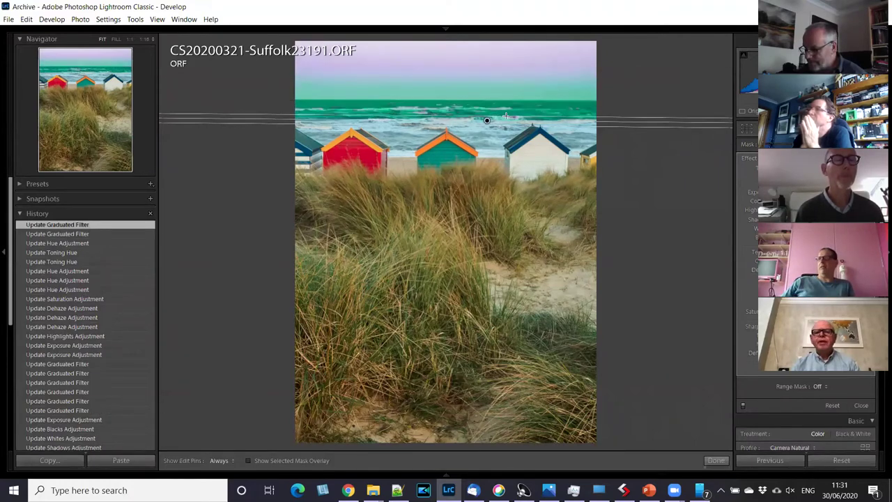
left_click_drag(504, 136, 502, 251)
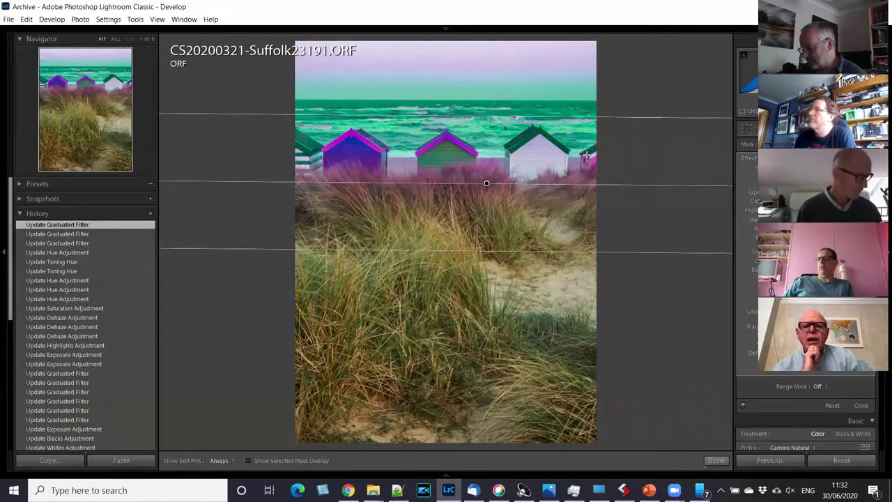
Delete the graduated filter from the beach huts photo.
key("Delete")
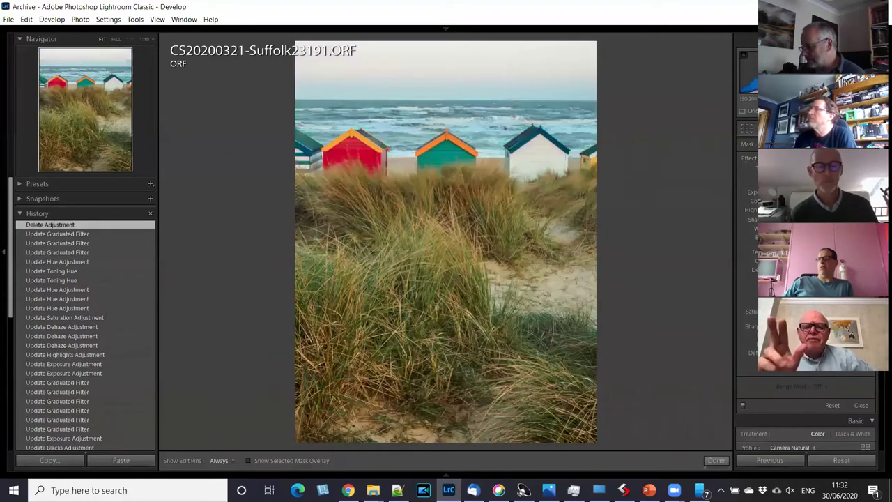
Reopen the Graduated Filter tool and draw a nearly horizontal gradient from the horizon down to the lower edge of the beach huts photo.
key("m")
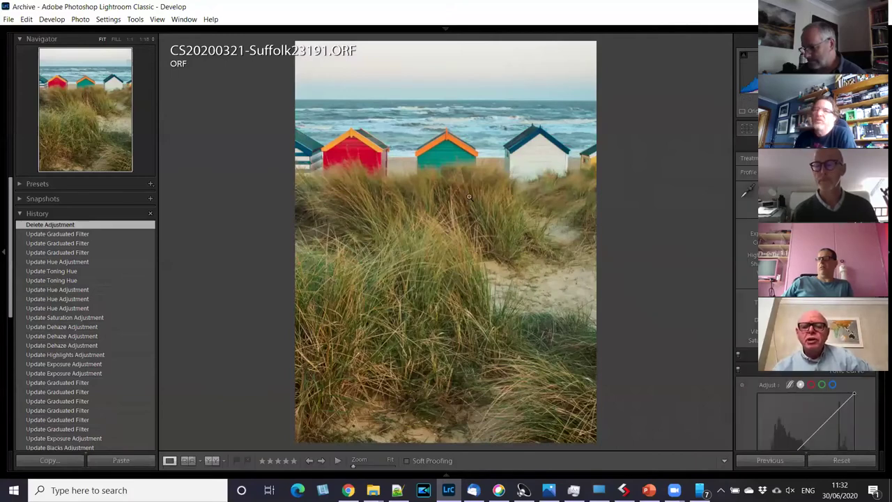
key("m")
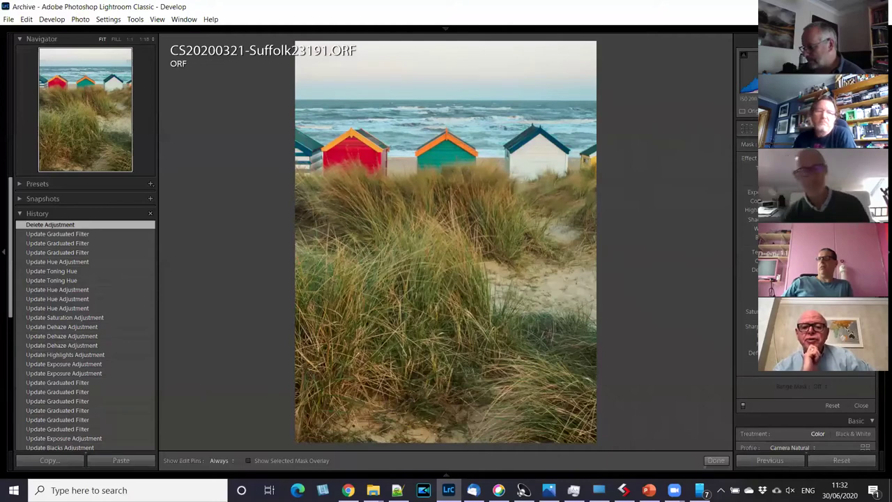
key("m")
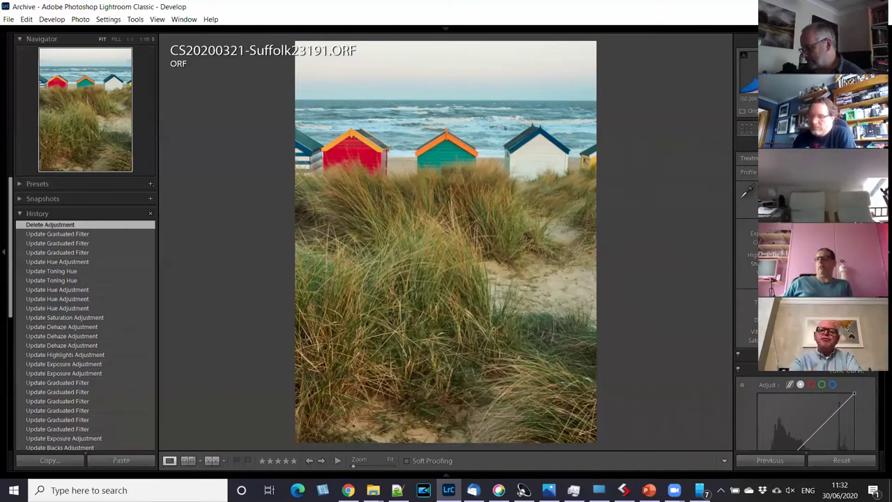
key("m")
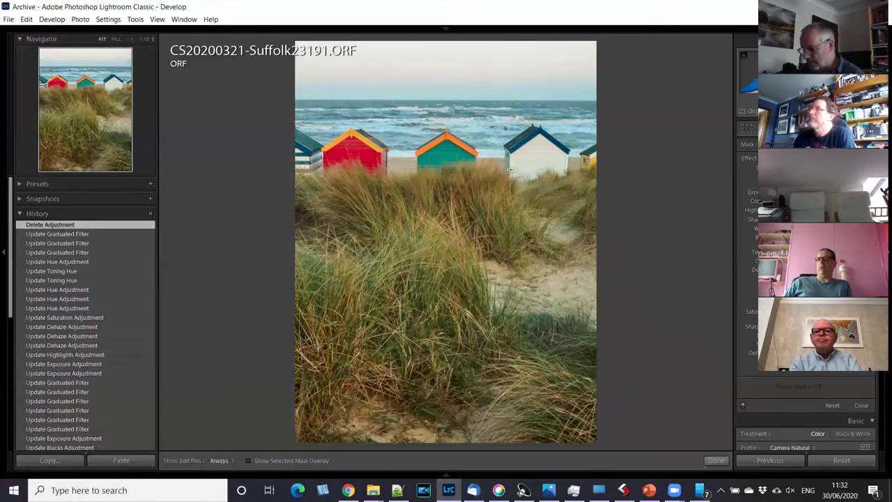
key("alt")
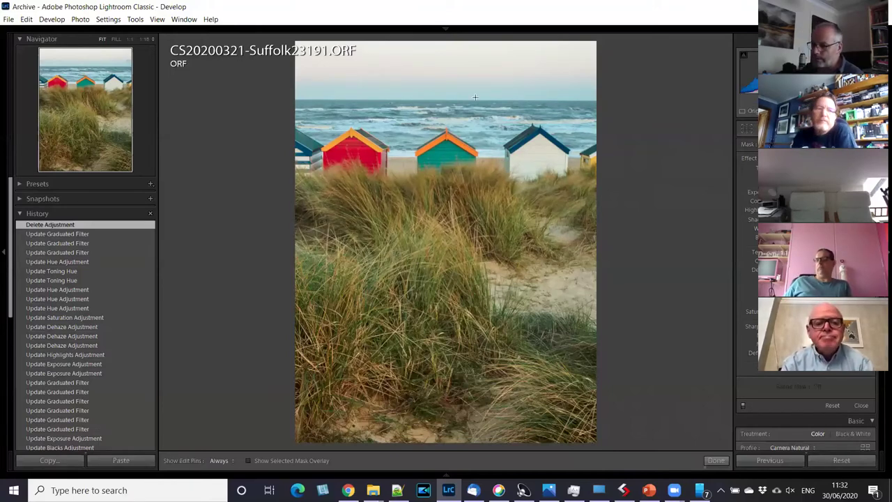
left_click(471, 144)
left_click_drag(466, 377, 469, 441)
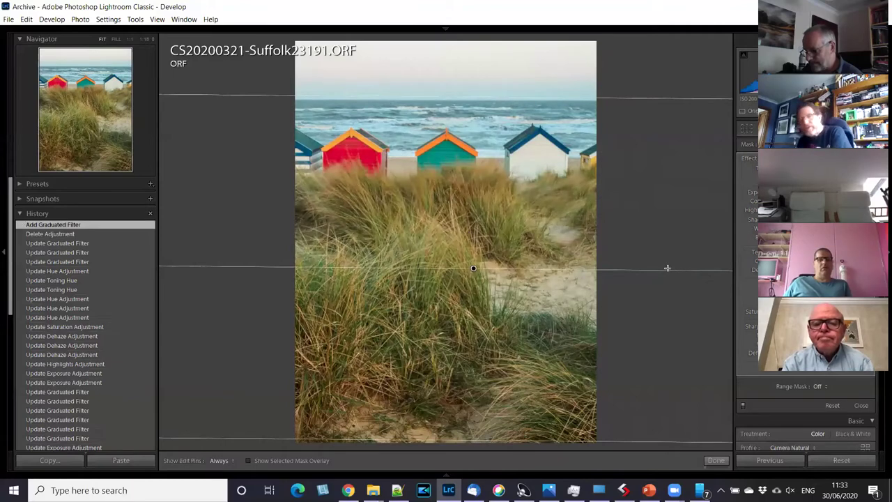
Delete the stray diagonal gradient beside the photo, reselect the full-height gradient and tilt it slightly counter-clockwise.
left_click_drag(666, 255, 634, 199)
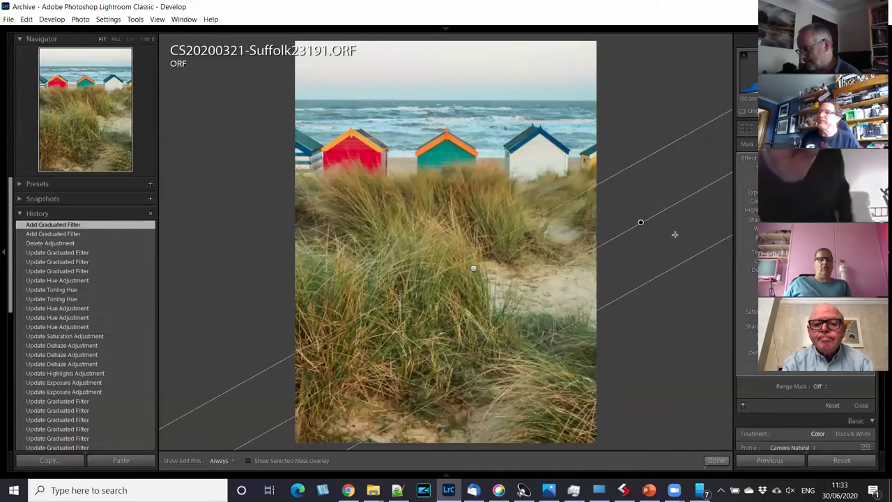
key("Delete")
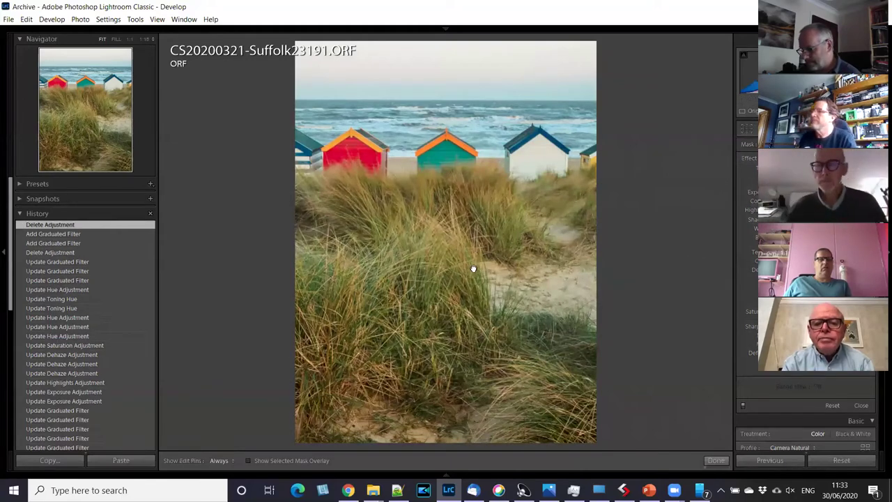
left_click(473, 269)
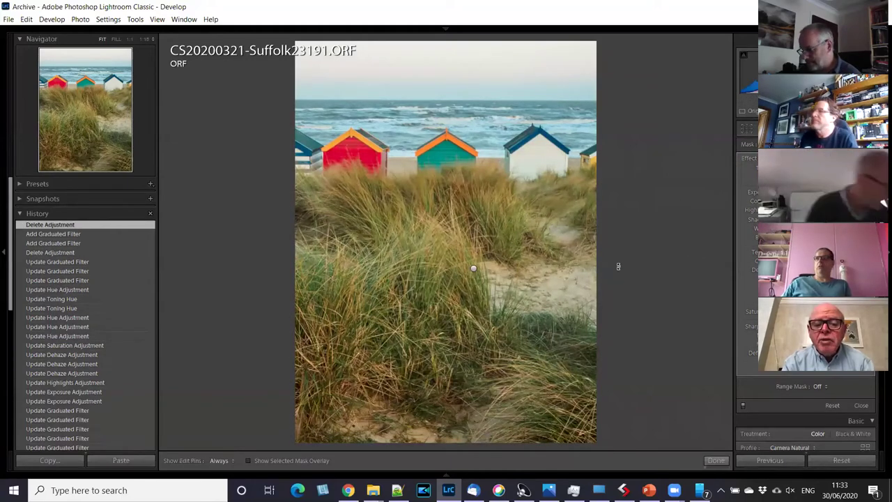
left_click_drag(618, 266, 597, 261)
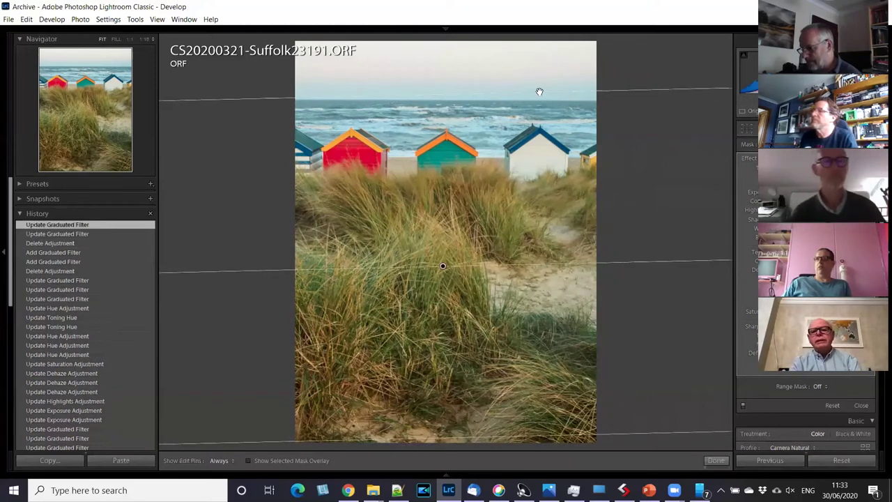
Narrow the gradient between just below the horizon and the base of the huts, and move the whole filter up to the horizon.
left_click_drag(539, 91, 540, 108)
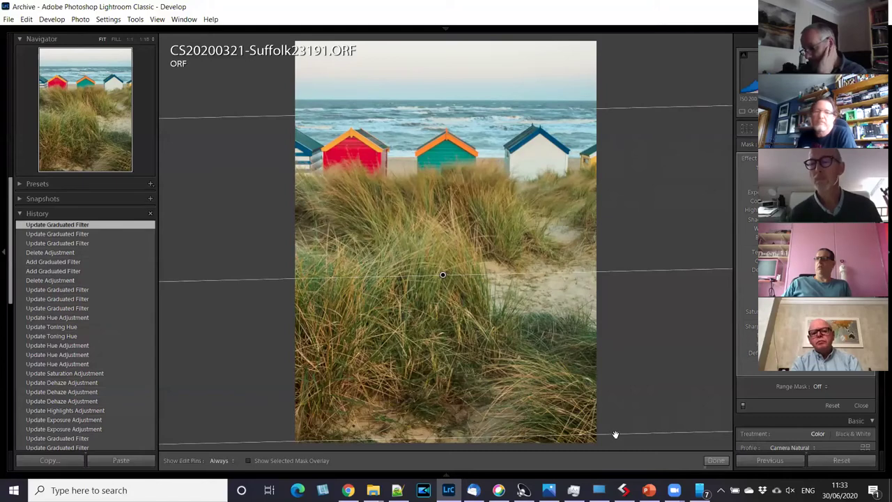
left_click_drag(615, 434, 609, 356)
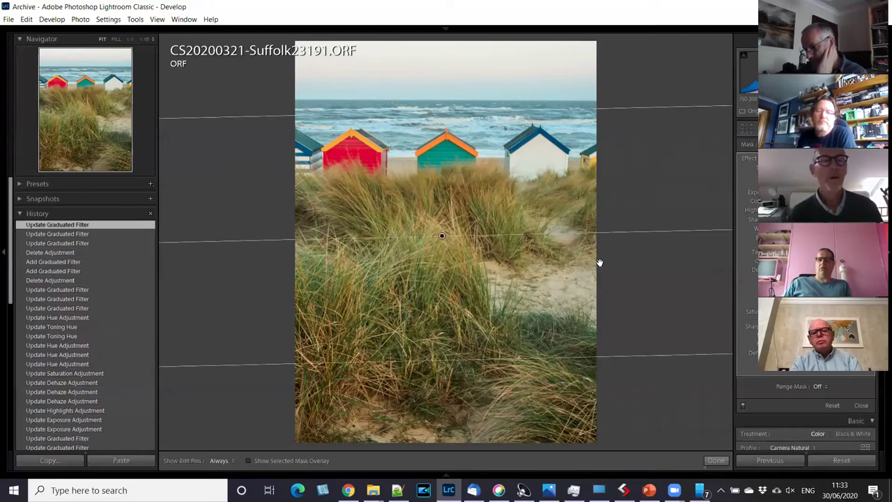
left_click_drag(599, 262, 589, 160)
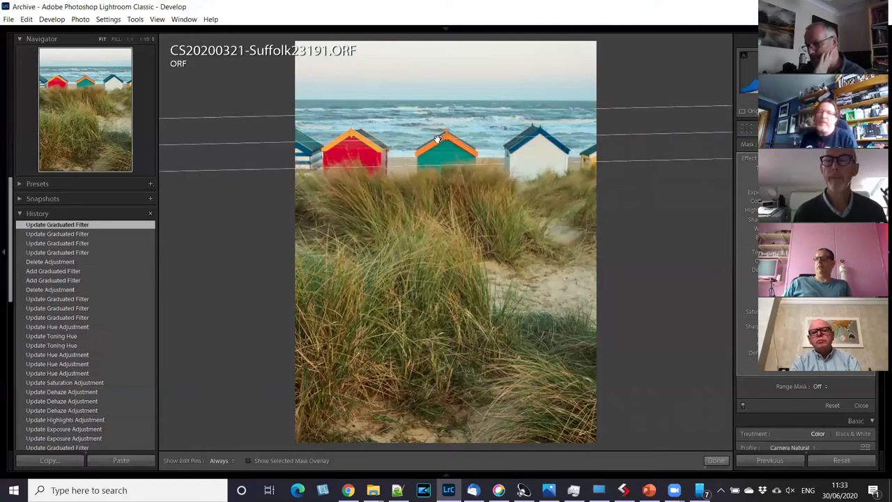
left_click_drag(437, 139, 456, 98)
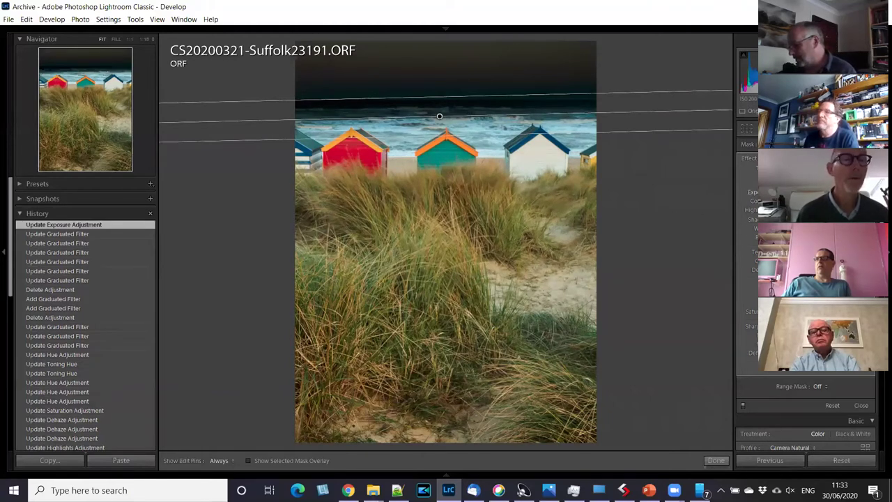
Reset the sky gradient's exposure, lower it moderately to darken the sky and horizon, and finish the filter.
left_click_drag(439, 116, 424, 111)
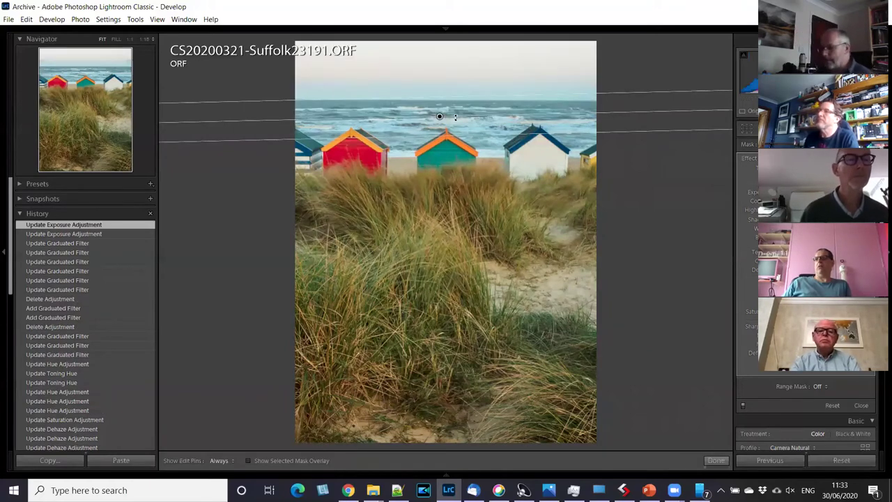
left_click(454, 117)
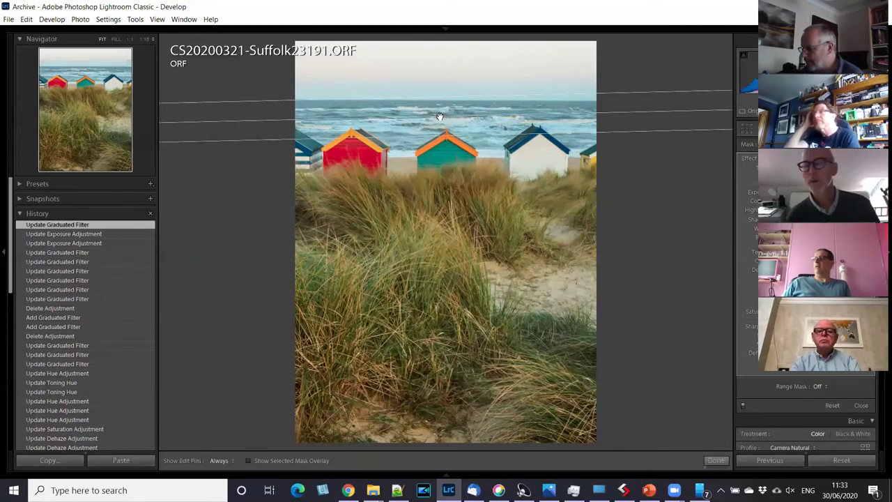
left_click(438, 116)
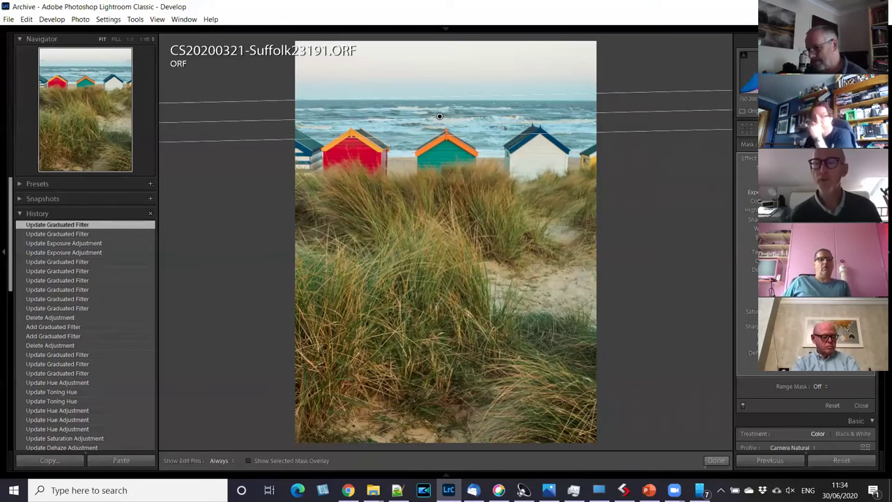
left_click_drag(816, 191, 797, 191)
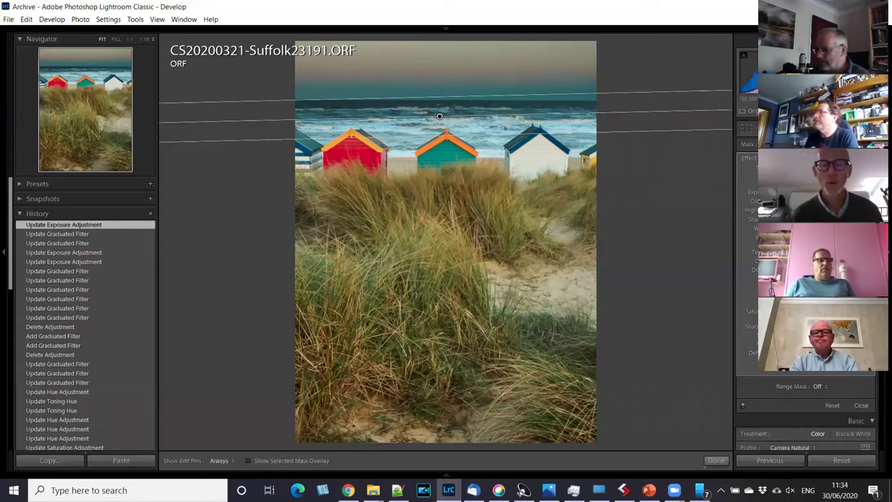
key("Return")
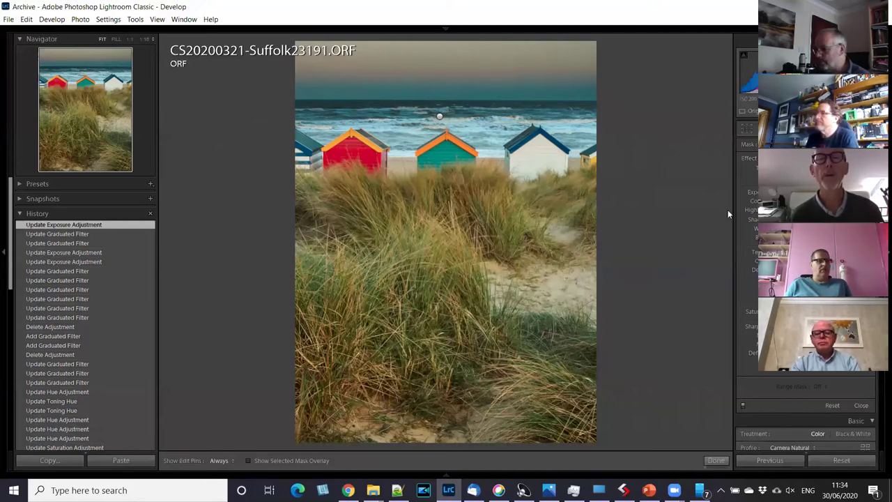
Restart the Graduated Filter tool and add a diagonal gradient across the sand and grass in the photo's lower right corner.
key("m")
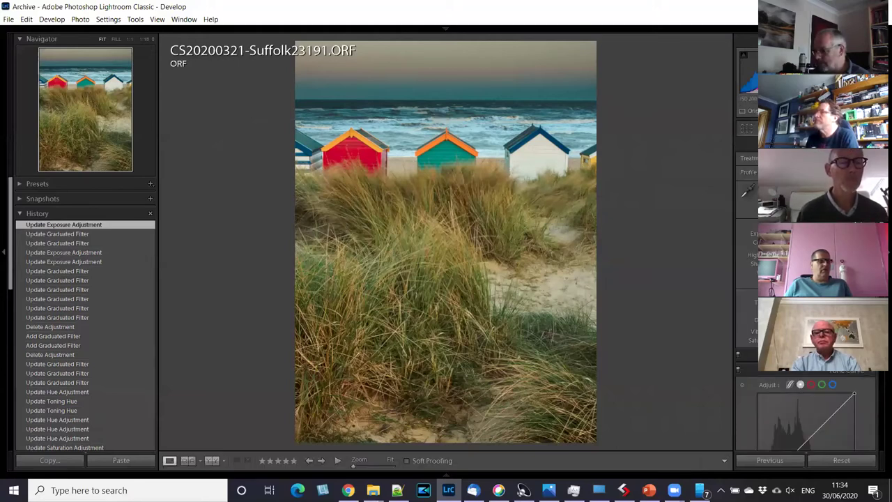
key("m")
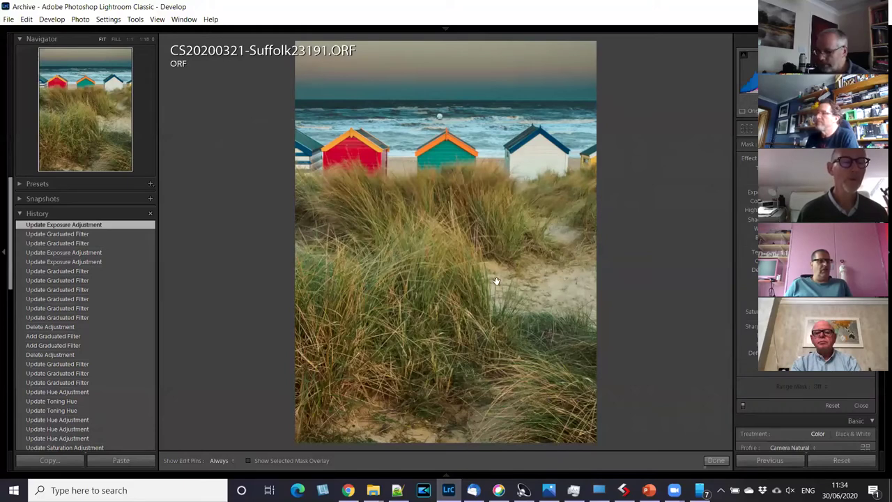
left_click_drag(496, 281, 545, 392)
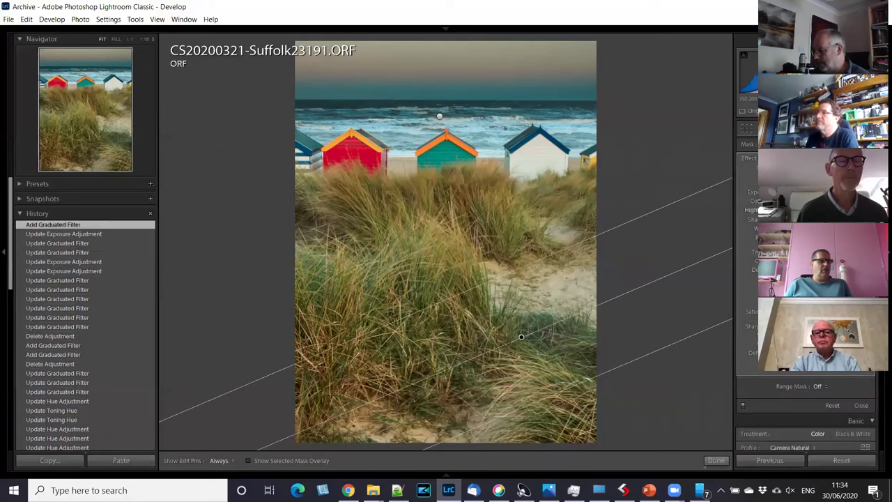
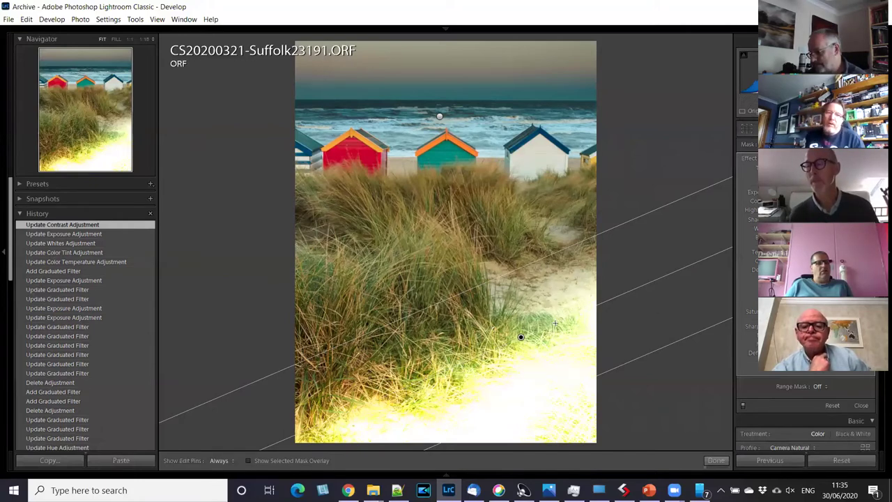
Duplicate the brightened diagonal gradient, move the copy up to mid-photo and rotate it almost level.
mouse_move(521, 334)
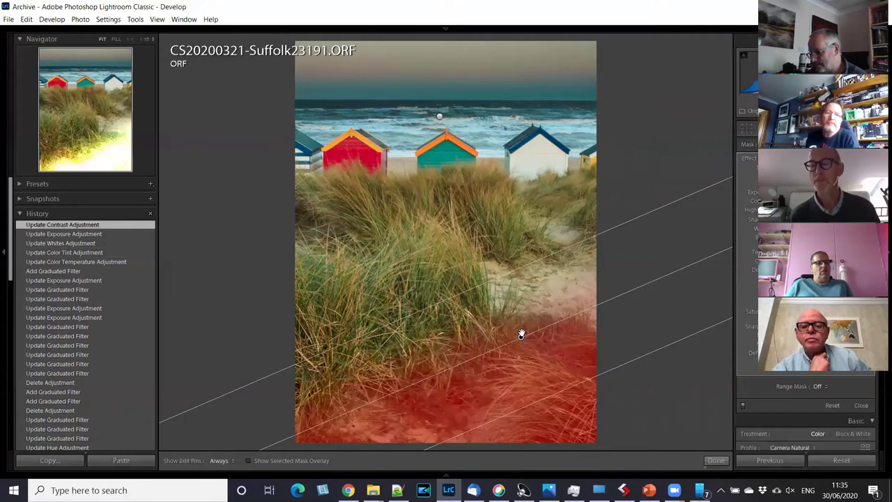
left_click_drag(521, 334, 521, 336)
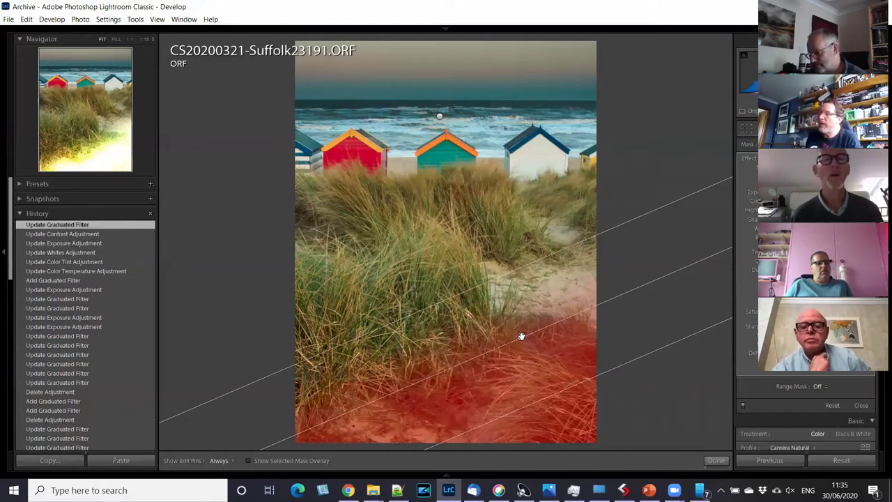
right_click(521, 337)
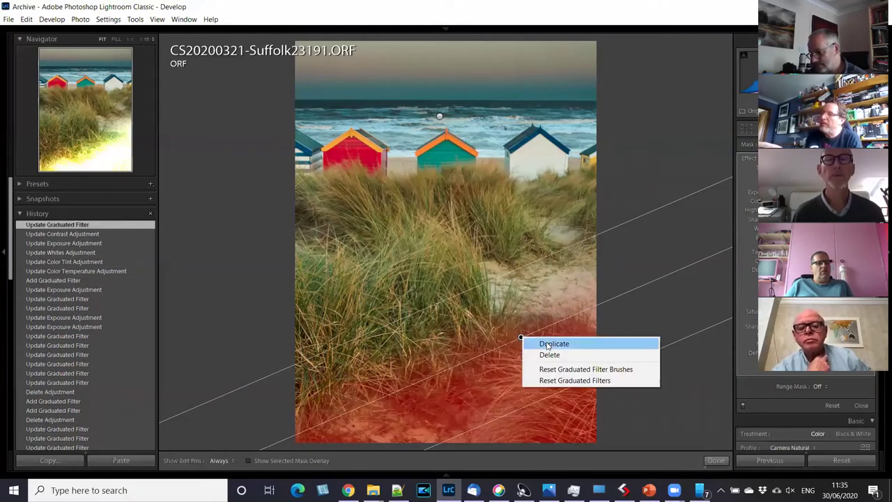
left_click(548, 344)
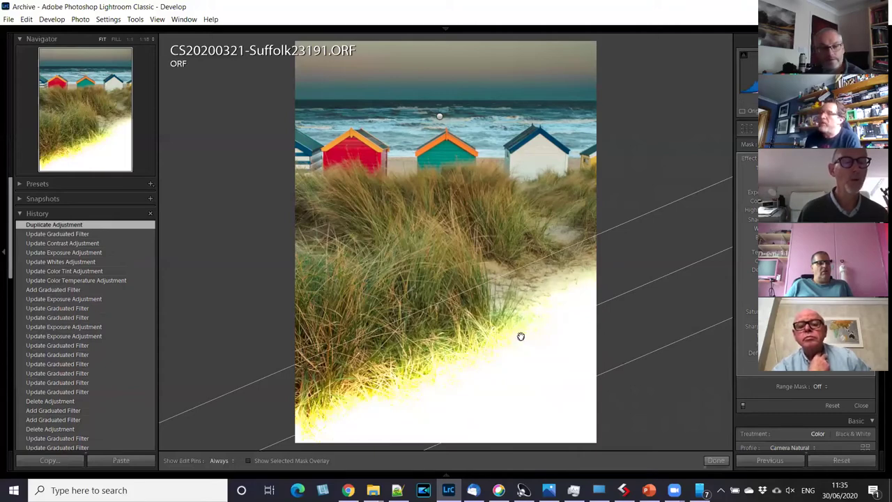
left_click_drag(520, 337, 430, 257)
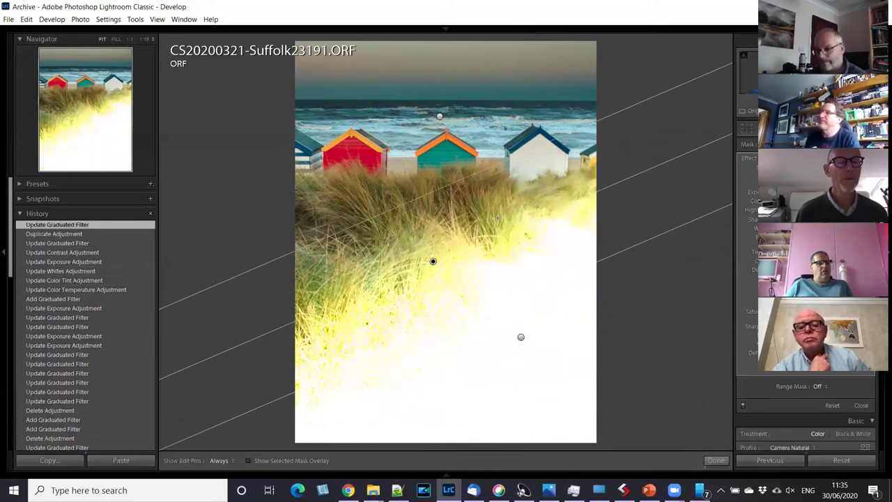
left_click_drag(631, 177, 624, 312)
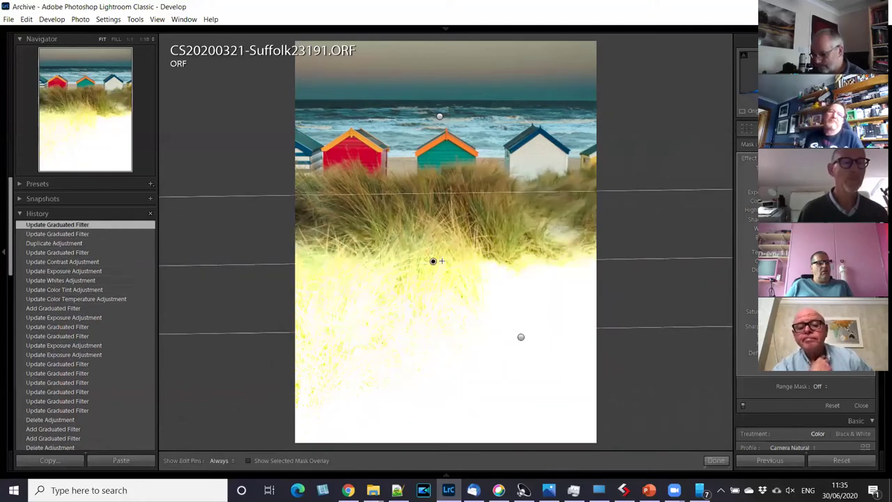
Delete the duplicated gradient and the original diagonal gradient, keeping only the sky filter.
key("Delete")
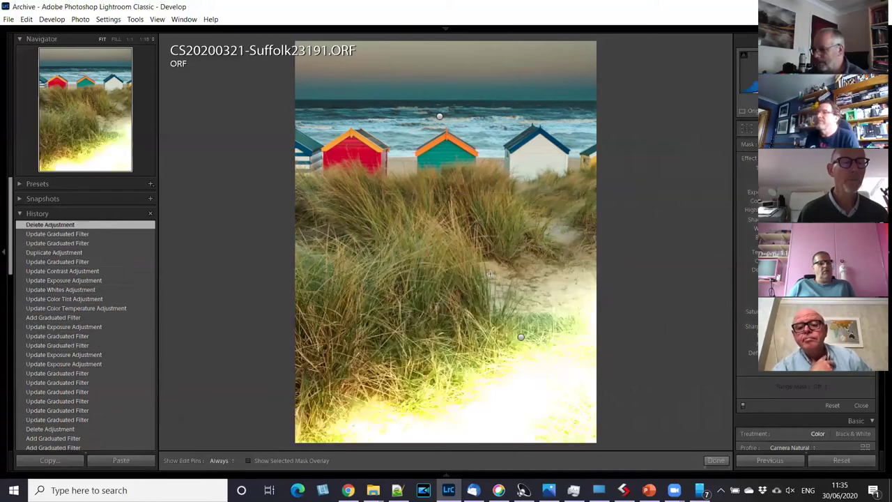
left_click(521, 336)
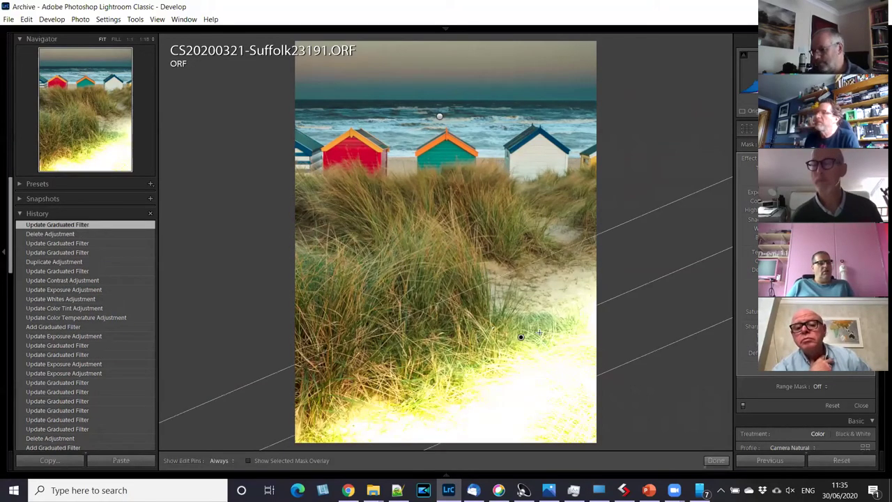
key("Delete")
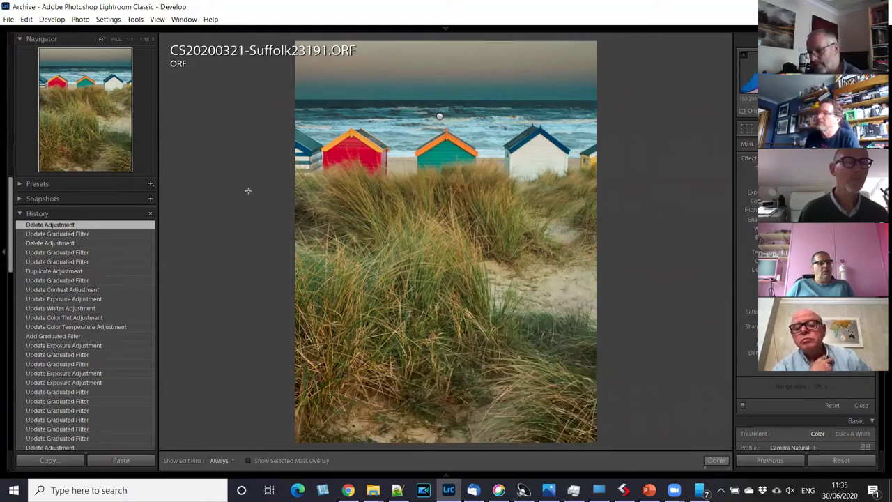
Return to the Library grid and open the fishing floats and ropes photo in Develop.
key("g")
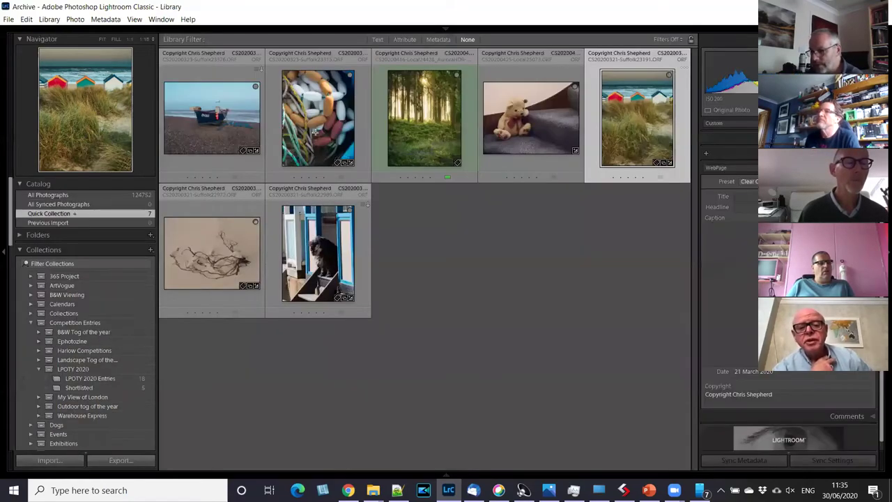
left_click(315, 132)
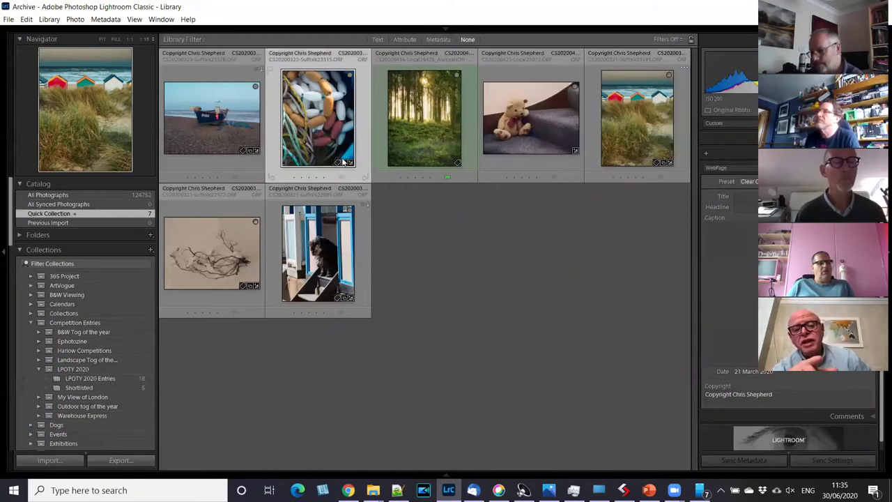
key("d")
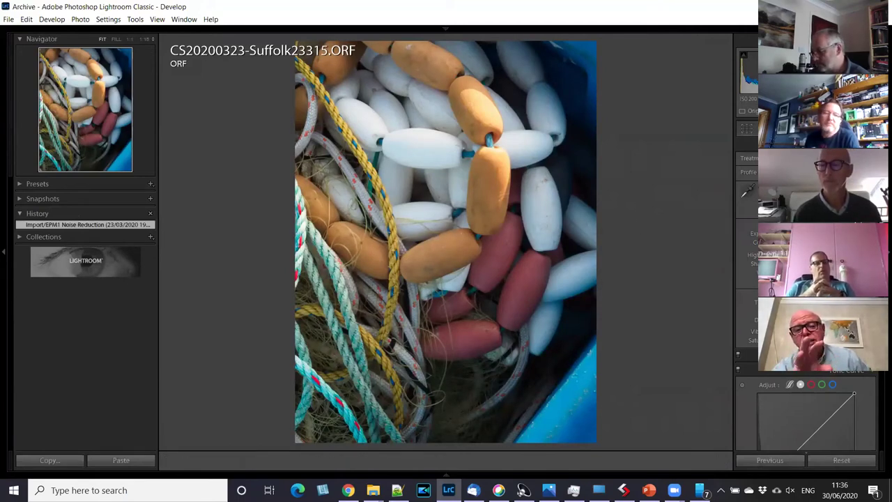
Add a vertical graduated filter across the middle of the floats photo, adjust its Shadows and raise its Clarity.
key("m")
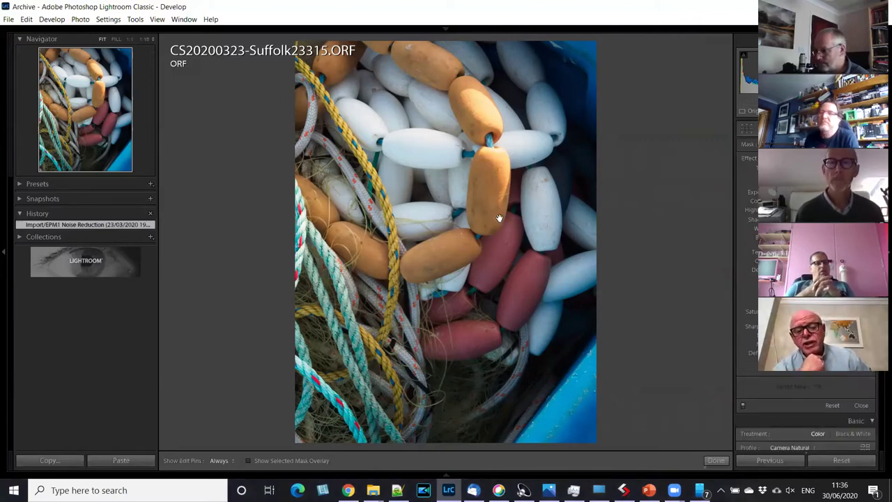
left_click_drag(491, 214, 584, 213)
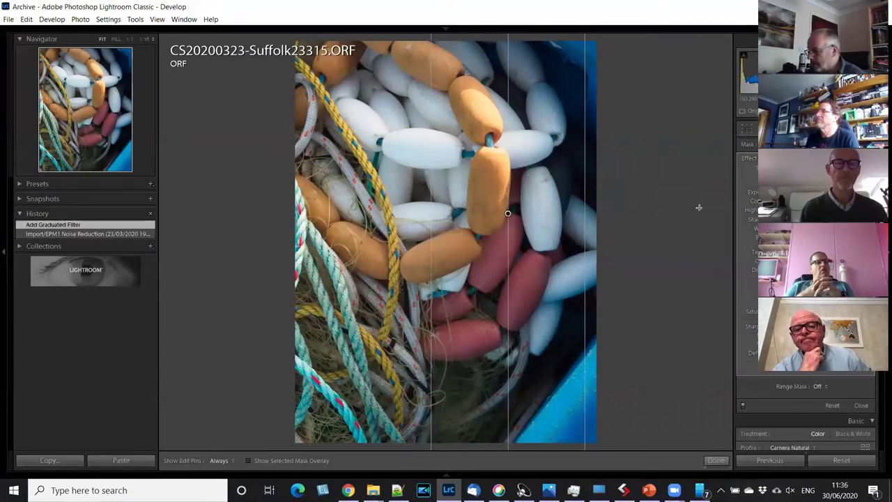
double_click(752, 218)
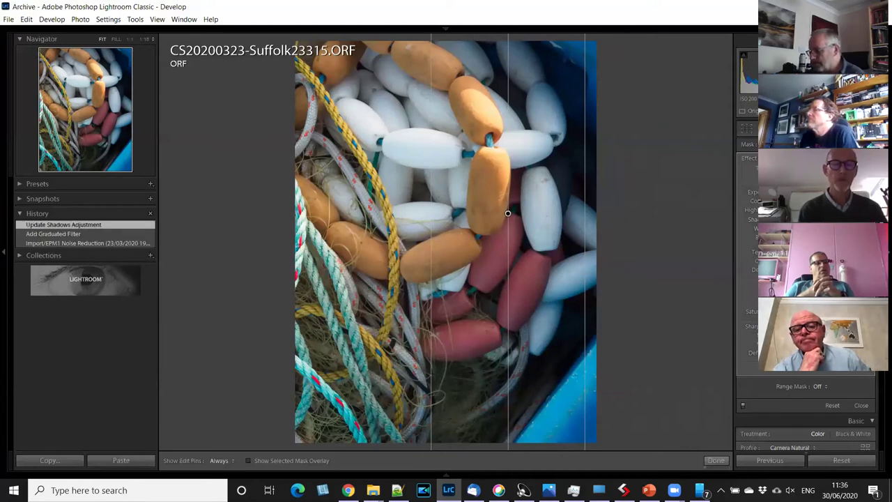
double_click(748, 261)
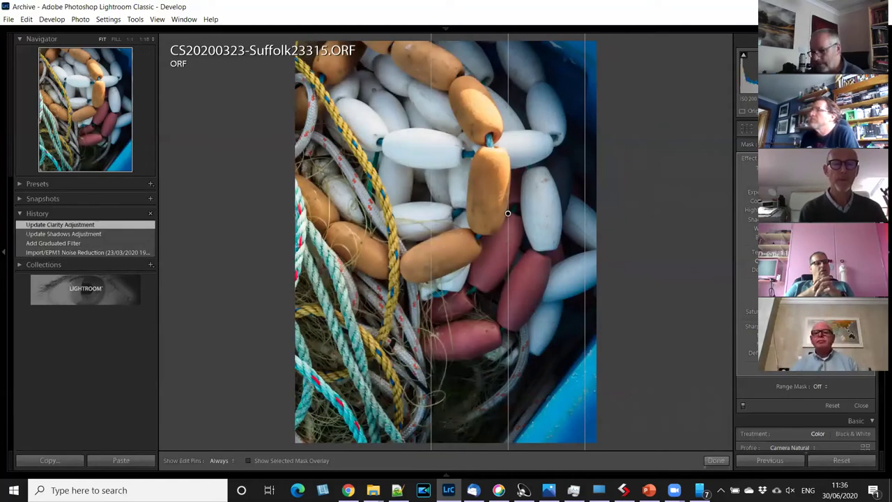
left_click_drag(811, 260, 818, 260)
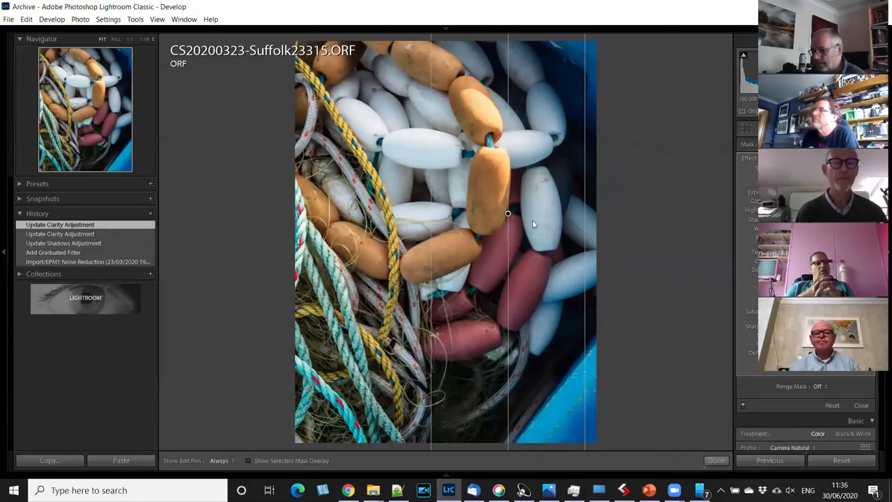
Duplicate the graduated filter in place four times to strengthen its effect.
right_click(508, 214)
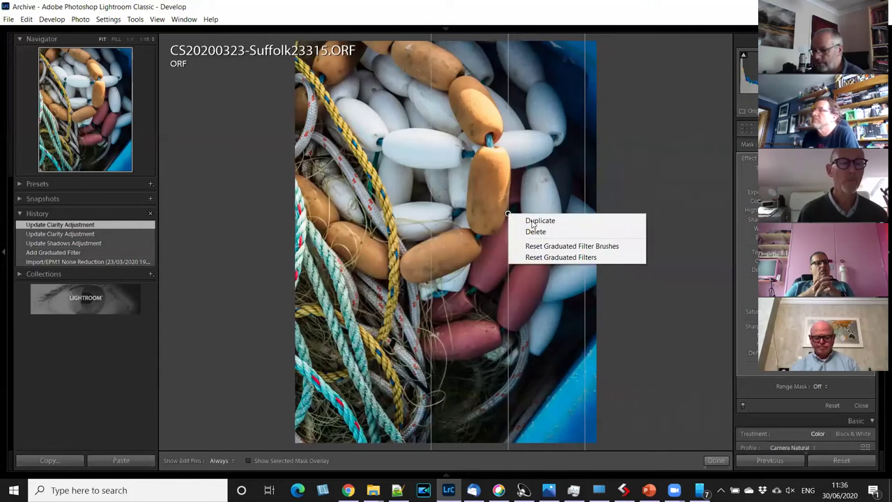
key("Return")
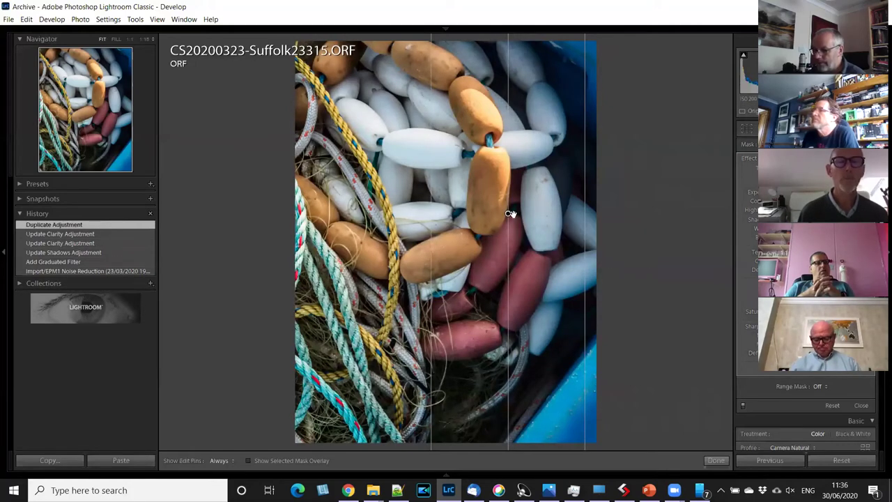
right_click(508, 213)
key("Down")
key("Return")
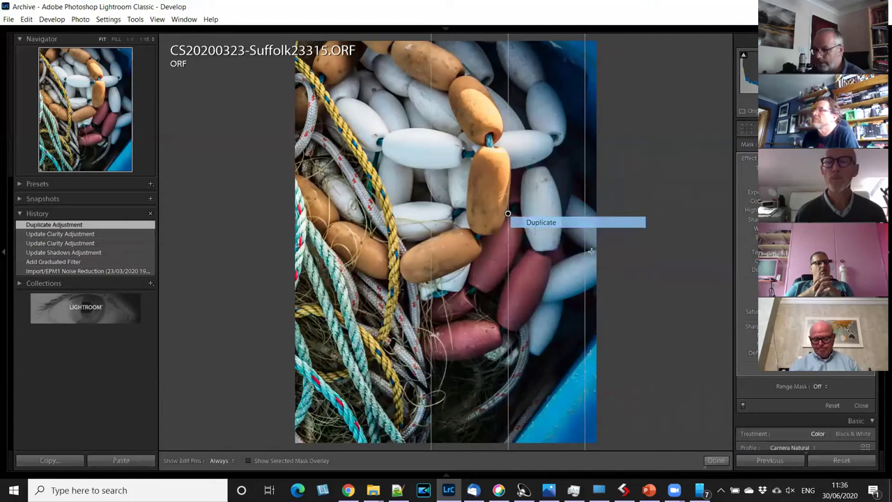
right_click(508, 212)
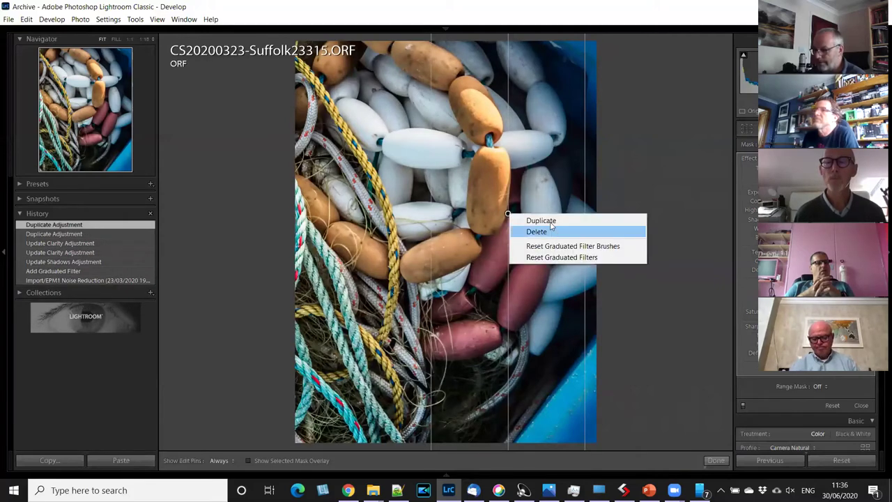
left_click(547, 221)
right_click(506, 213)
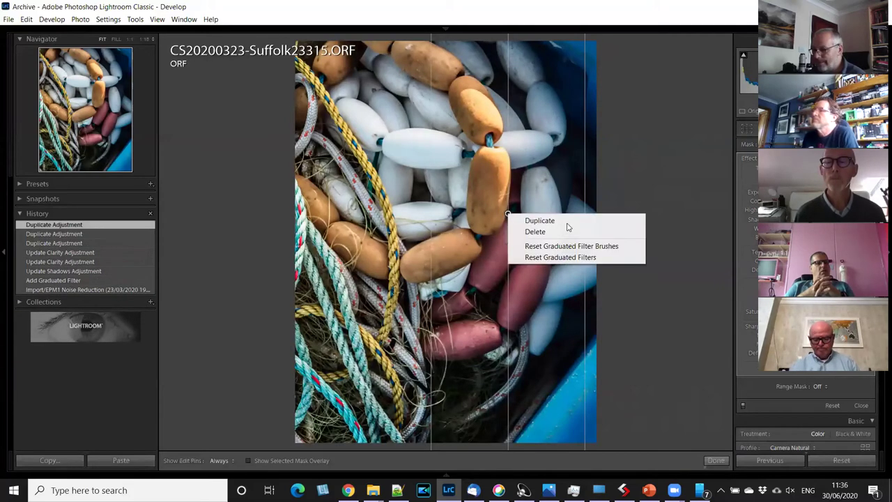
key("Return")
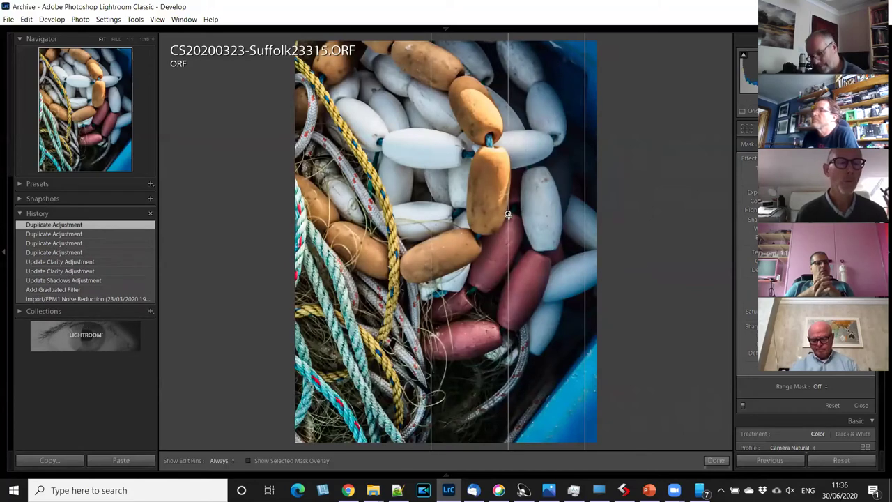
Undo the filter duplicates along with the Clarity and Shadows changes.
key("ctrl+z")
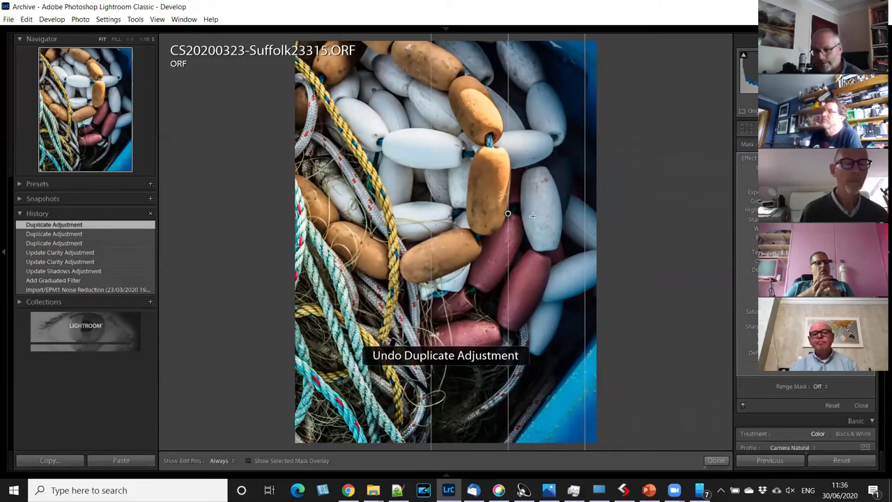
key("ctrl+z")
key("ctrl+z")
key("ctrl+z")
key("ctrl+z")
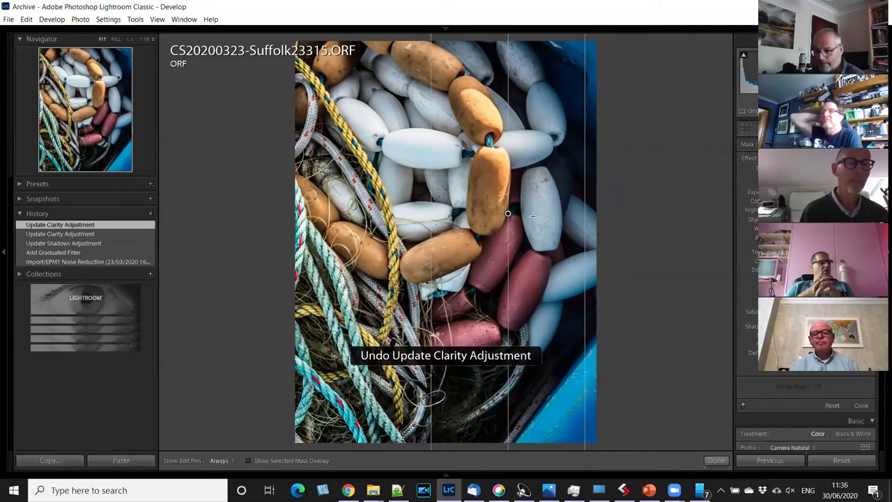
key("ctrl+z")
key("ctrl+z")
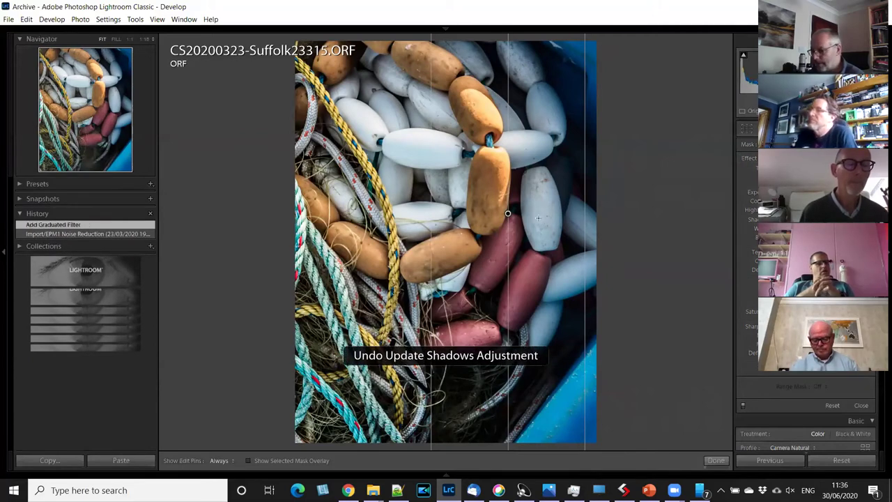
Strongly raise the graduated filter's Saturation and duplicate the filter in place three times.
left_click(508, 213)
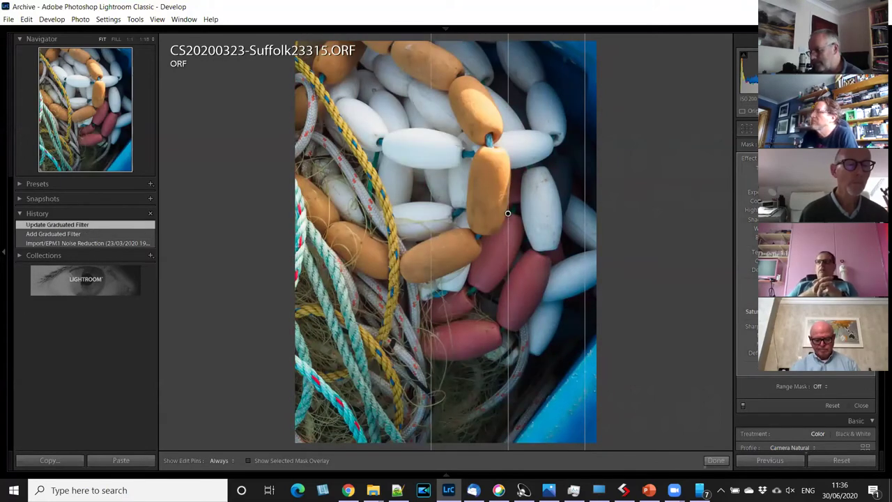
left_click_drag(813, 311, 840, 311)
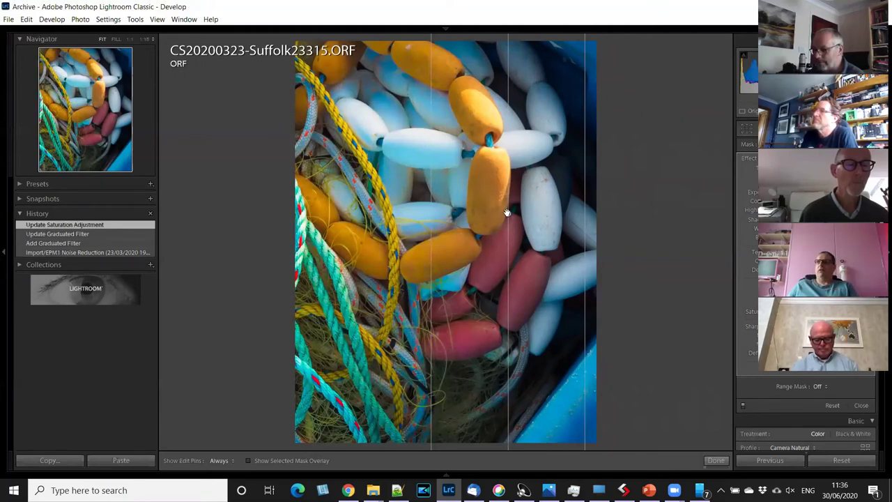
left_click(508, 214)
right_click(507, 213)
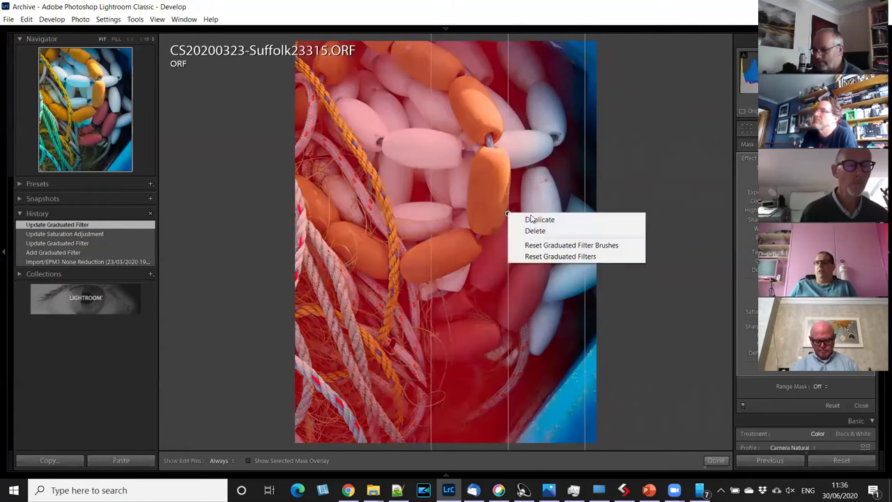
left_click(530, 218)
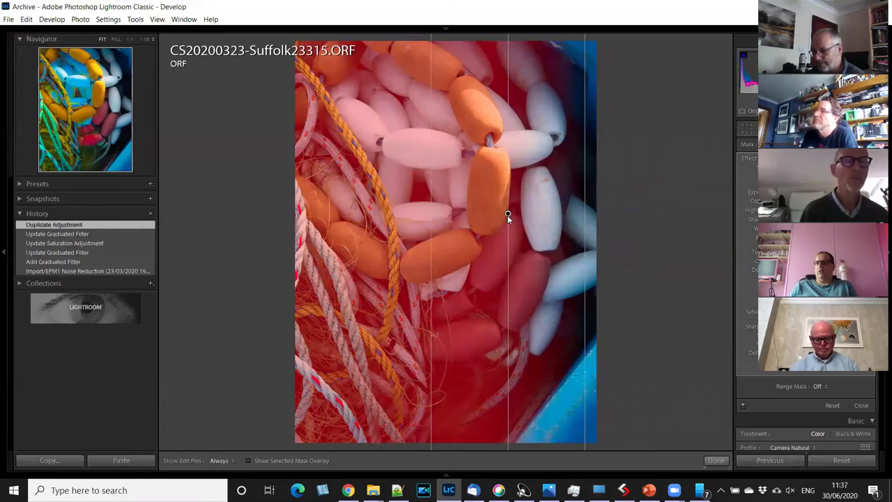
right_click(507, 213)
left_click(538, 223)
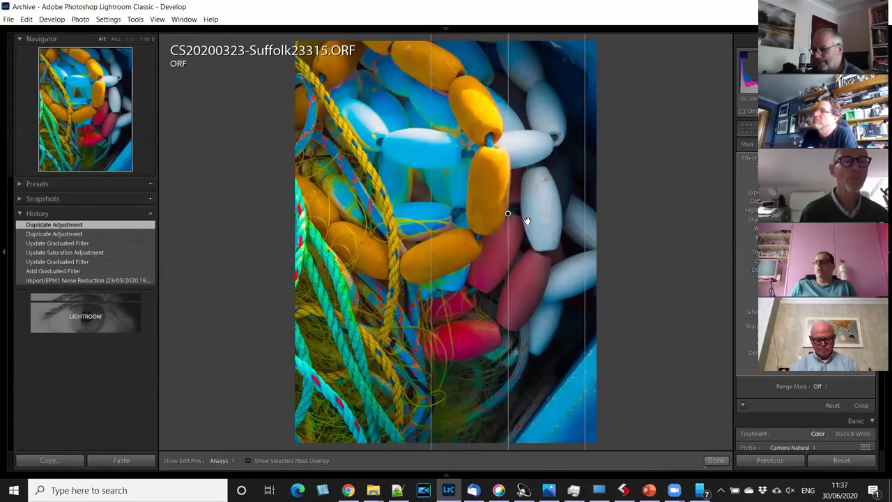
right_click(507, 213)
left_click(527, 221)
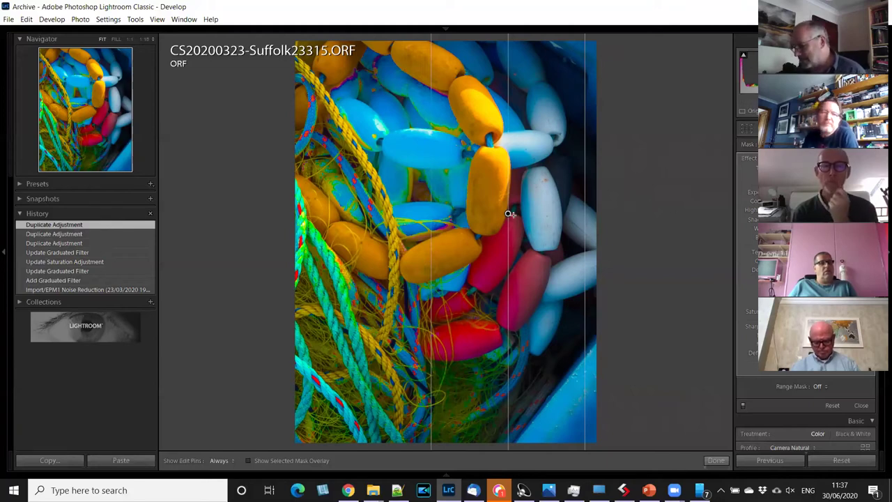
Delete one duplicated filter, return to the Add Graduated Filter history state and delete the remaining graduated filter.
left_click(508, 213)
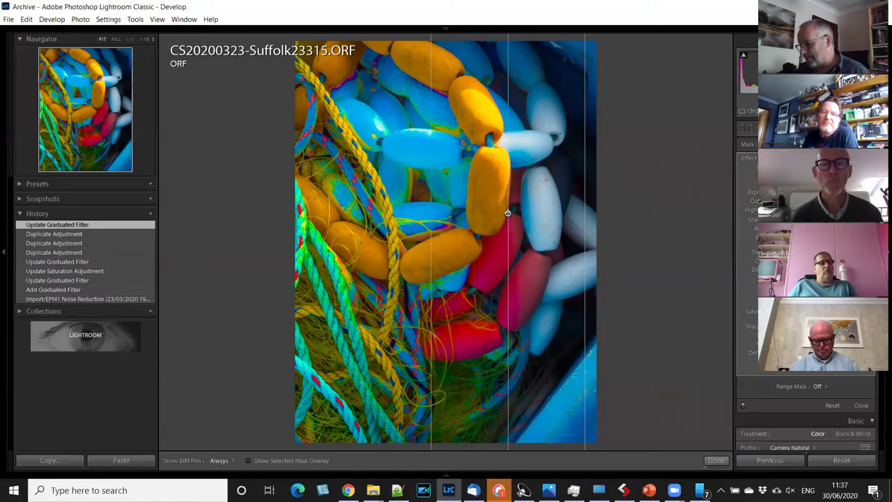
key("Delete")
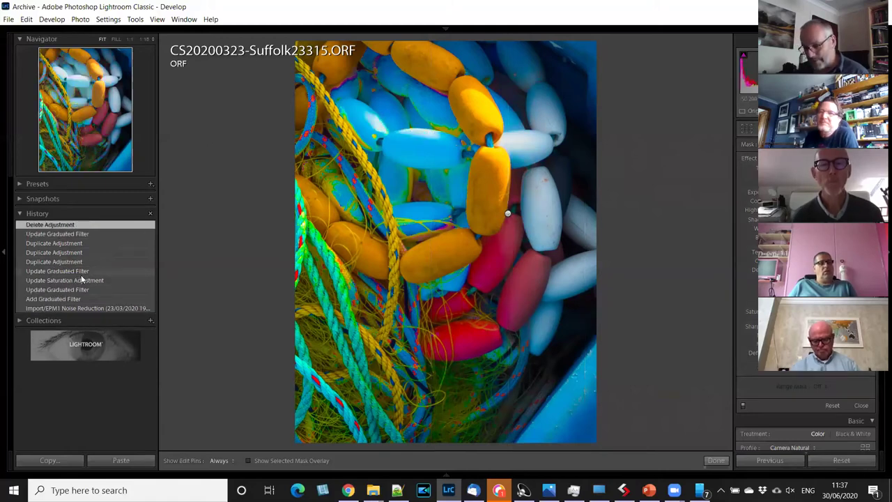
left_click(78, 299)
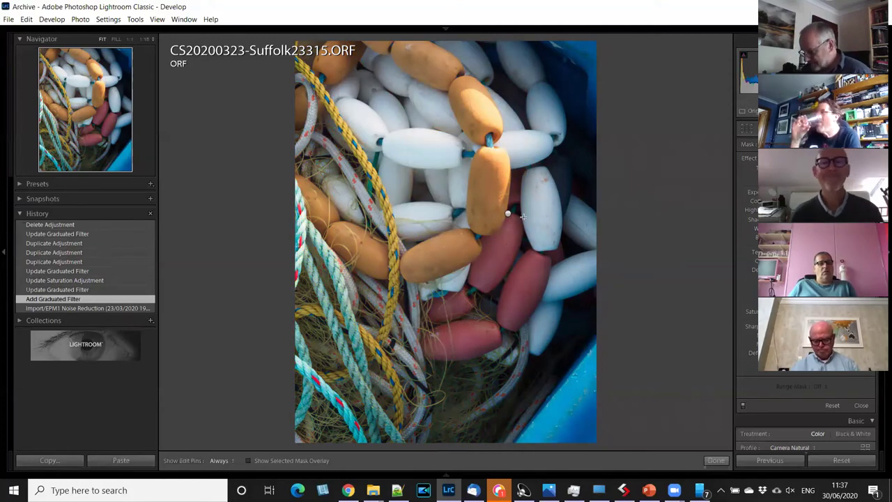
left_click(507, 213)
key("Delete")
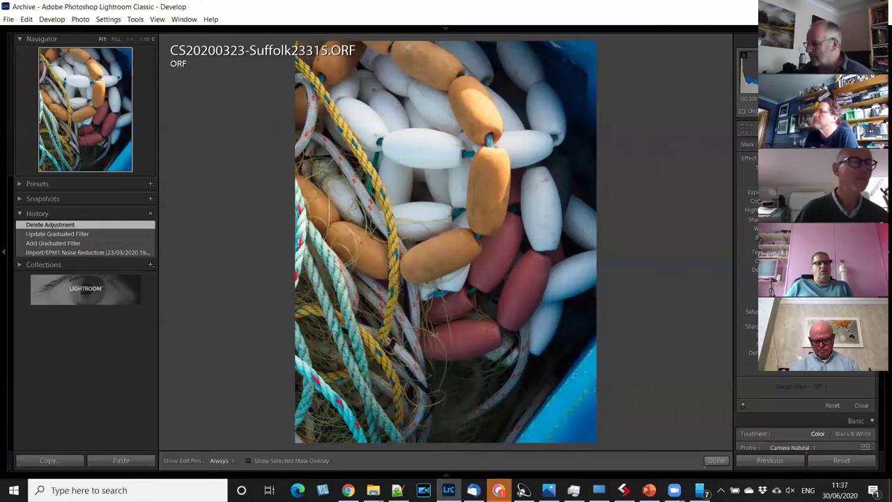
Add a circular radial filter centred among the white floats and darken the area outside it by lowering Exposure.
key("shift+m")
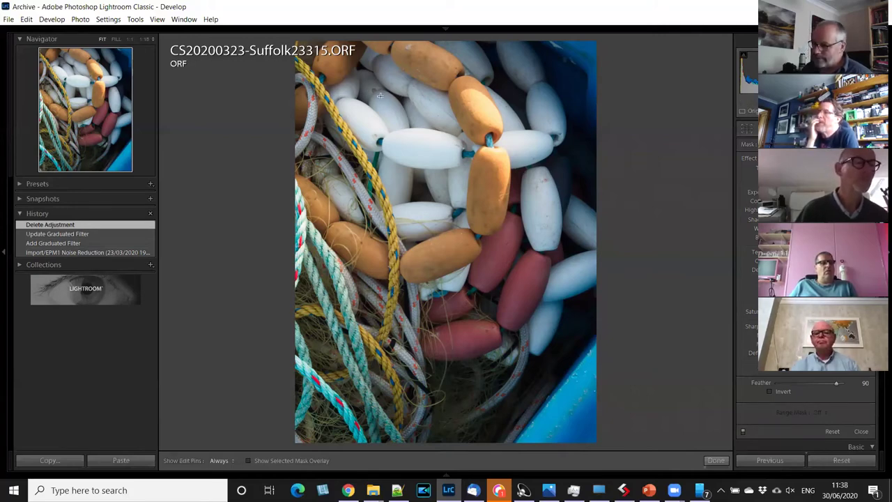
left_click_drag(351, 84, 356, 97)
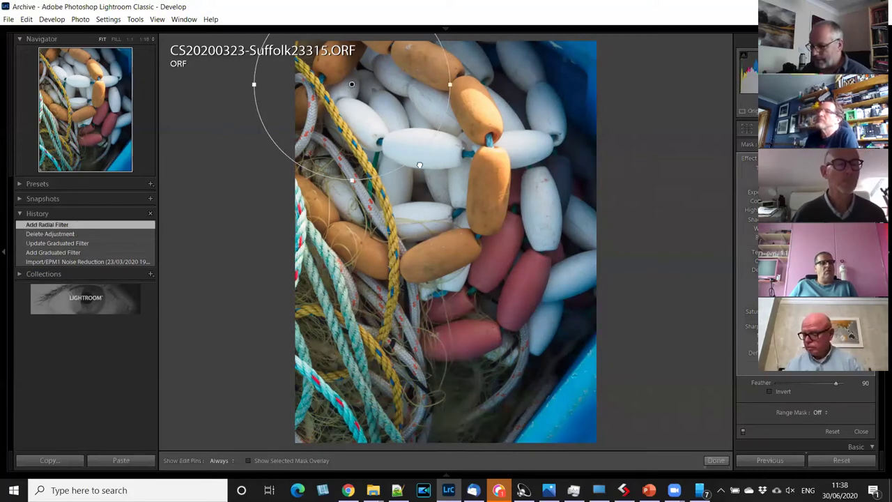
left_click_drag(444, 196, 433, 177)
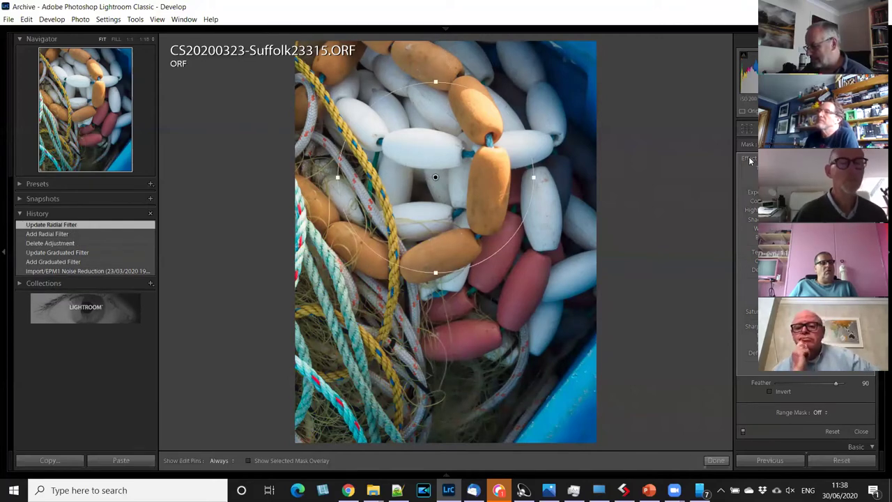
left_click_drag(808, 219, 791, 192)
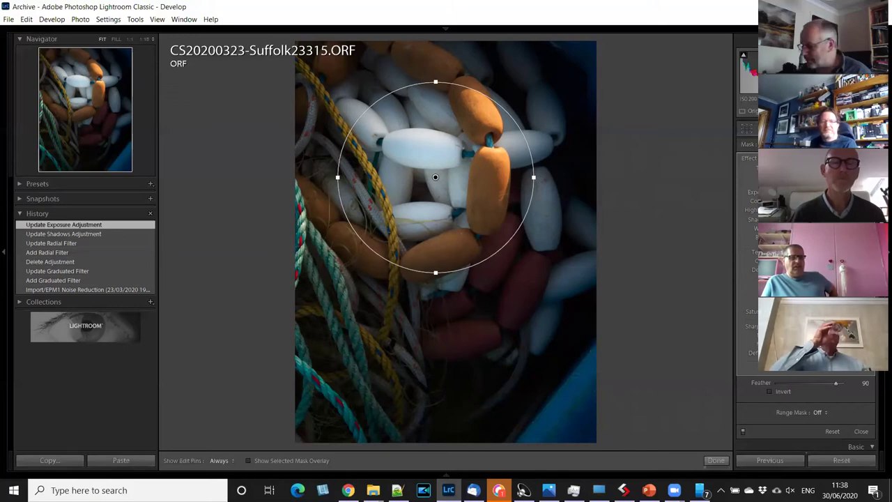
Invert the radial filter's mask to affect its inside, adjust the Exposure, and turn the inversion off again.
left_click(769, 390)
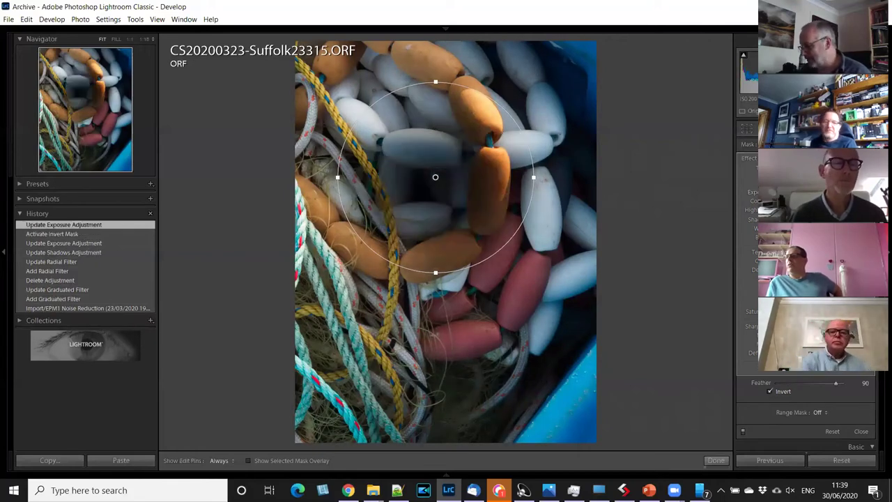
key("Down")
key("Down")
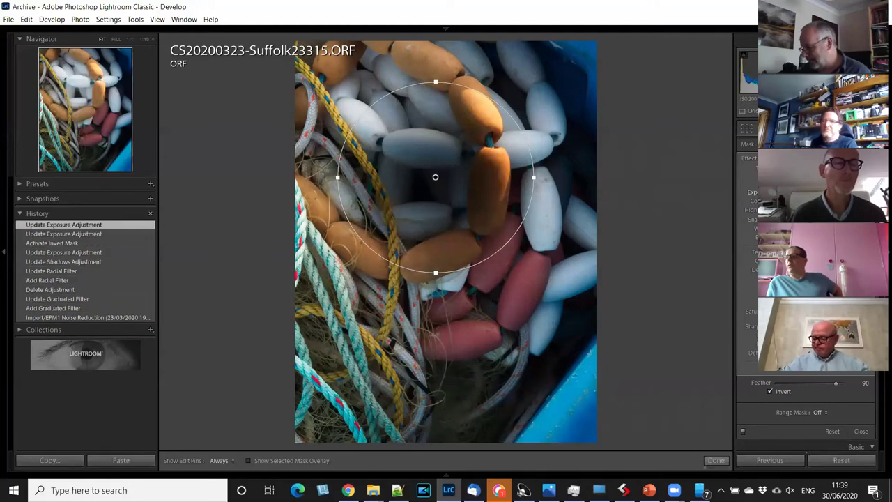
left_click(771, 391)
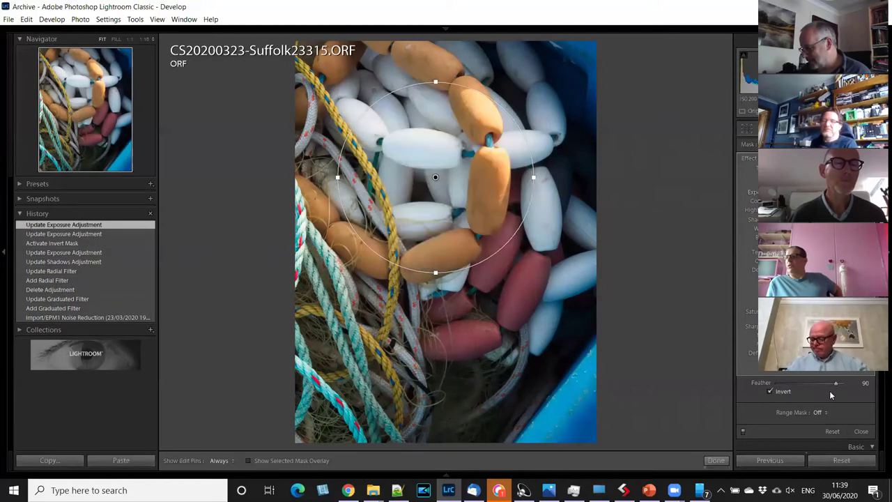
left_click(770, 391)
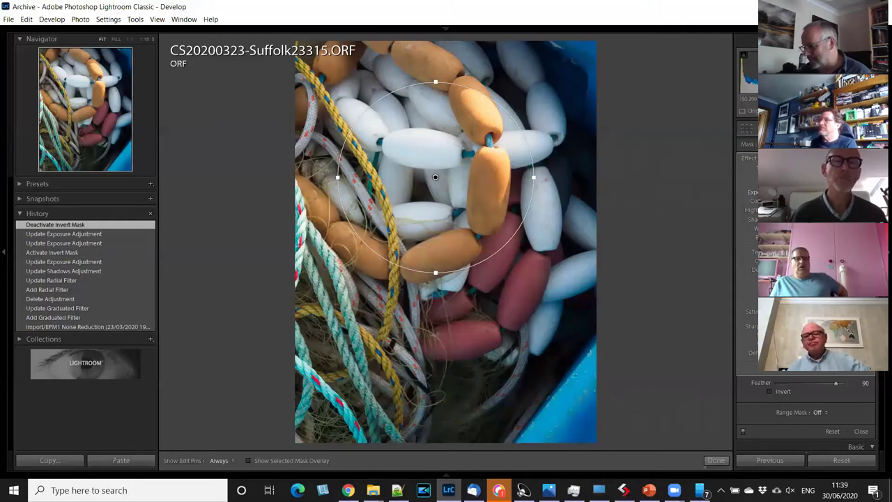
Lower the radial filter's Exposure to darken its surroundings and stretch the circle wider and taller over the floats.
mouse_move(809, 192)
left_mouse_down()
mouse_move(787, 191)
mouse_move(810, 191)
left_mouse_up()
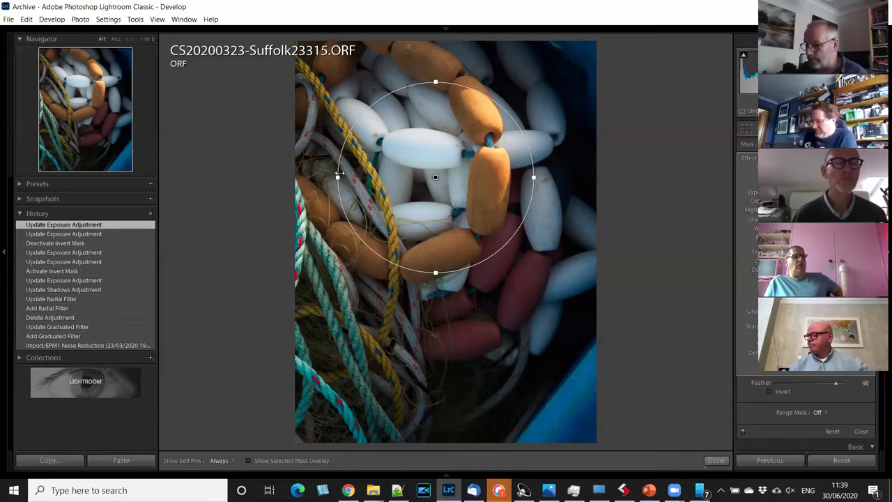
left_click_drag(337, 177, 261, 165)
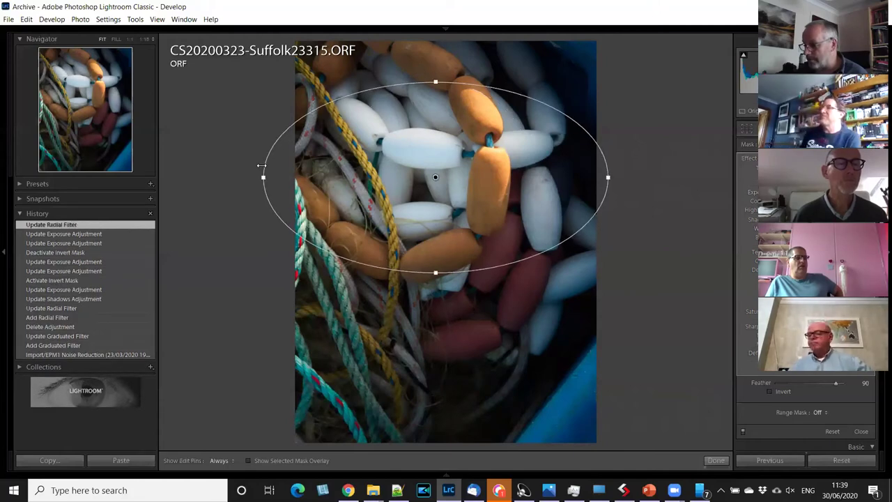
left_click_drag(436, 273, 435, 322)
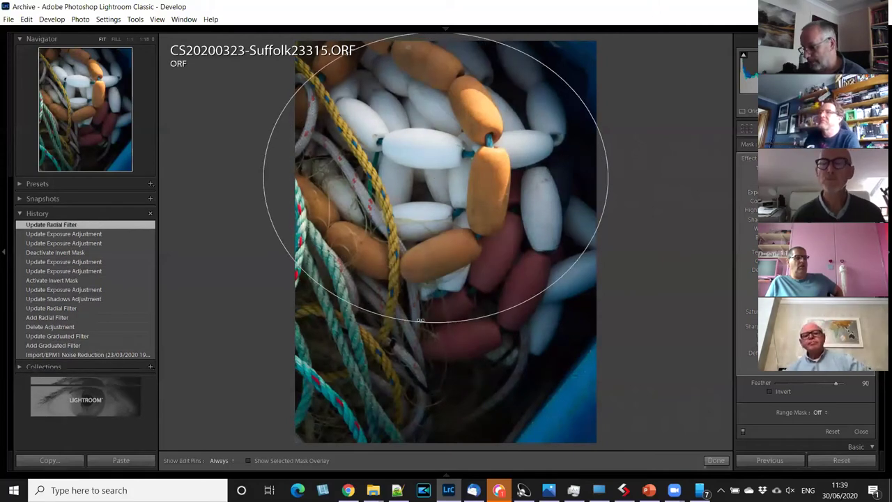
Enlarge the radial filter and reposition it over the floats and ropes until it covers most of the photo.
left_click_drag(427, 352, 423, 367)
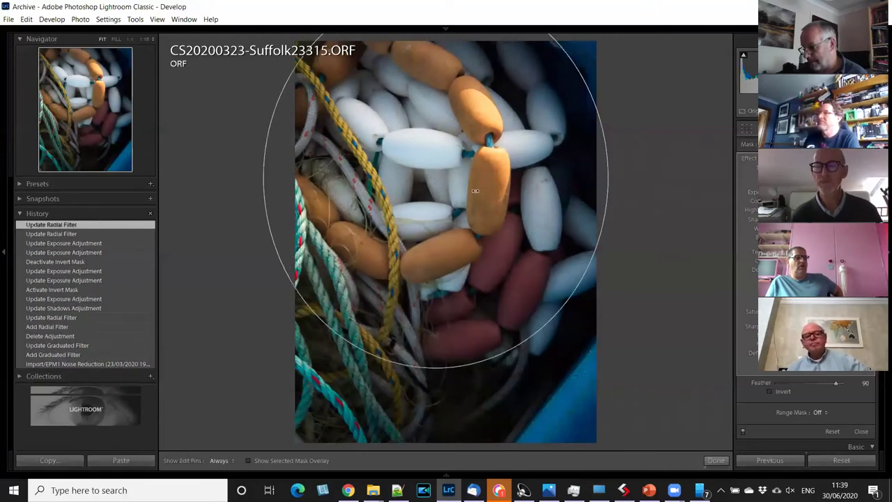
left_click_drag(417, 234, 383, 282)
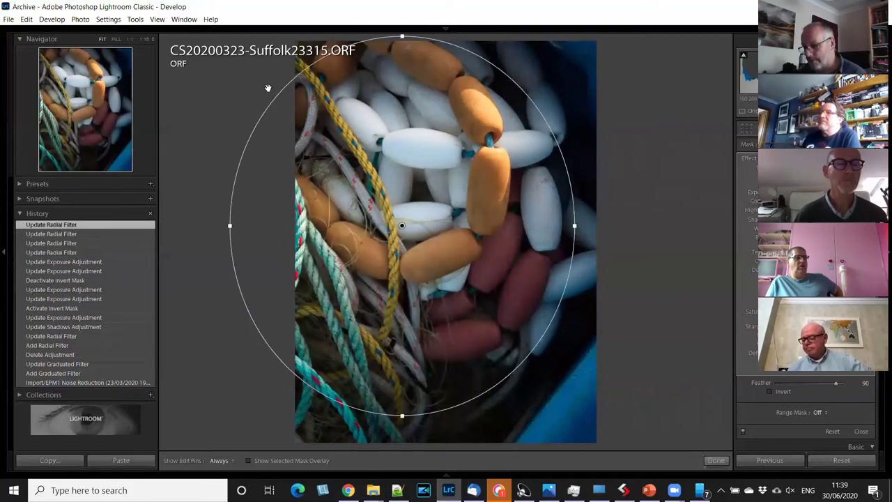
mouse_move(407, 32)
left_mouse_down()
mouse_move(399, 47)
mouse_move(400, 20)
left_mouse_up()
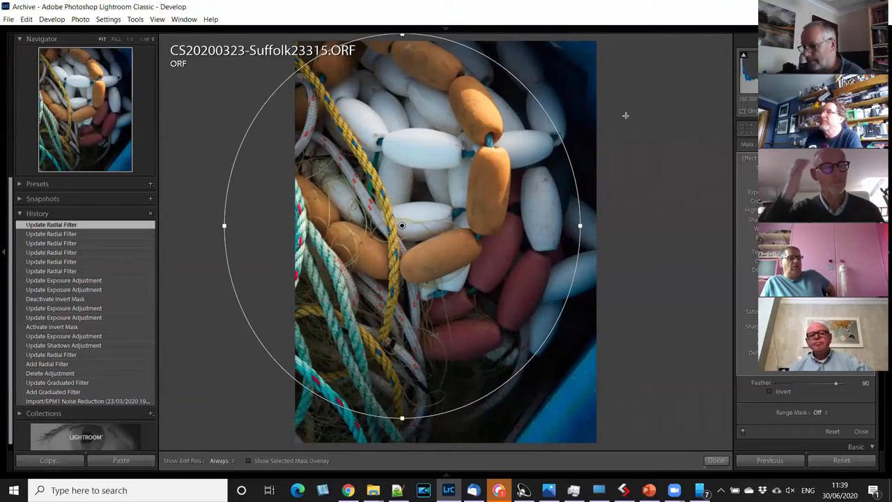
left_click(401, 25)
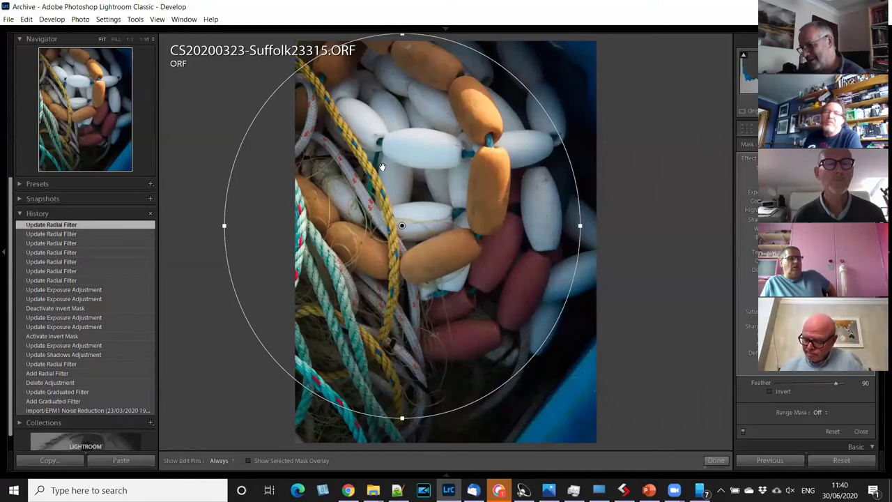
left_click_drag(386, 167, 344, 148)
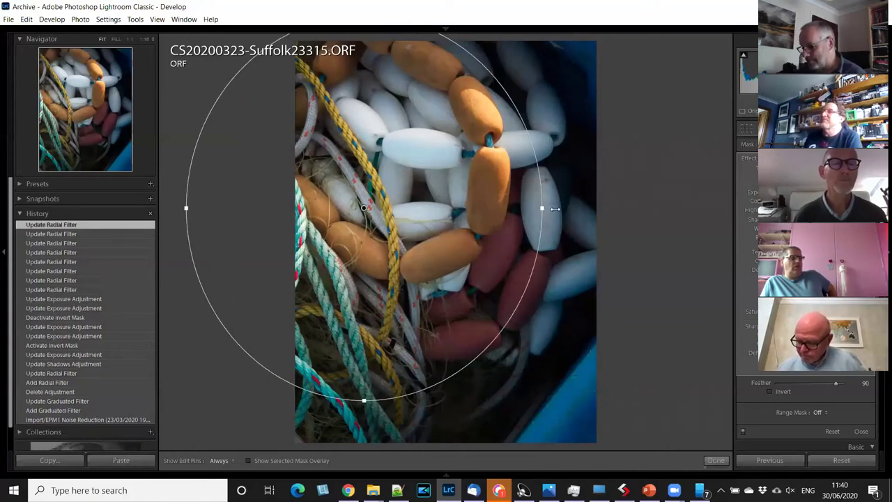
left_click_drag(555, 208, 581, 218)
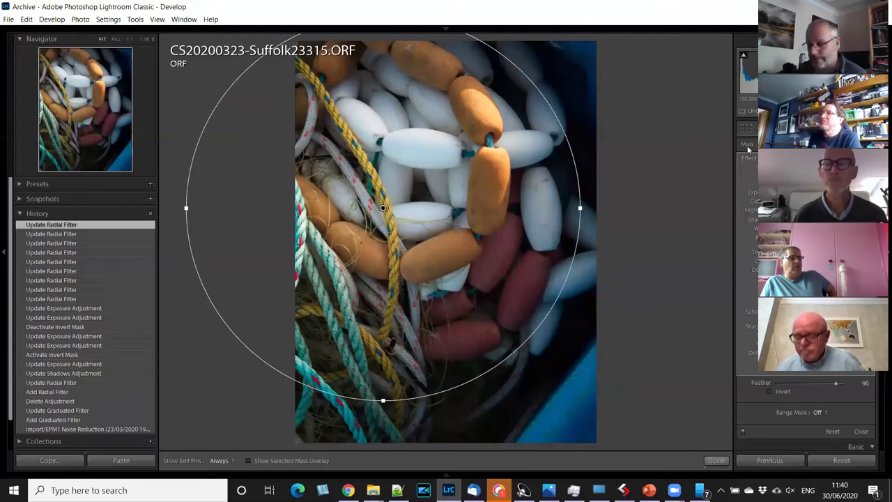
Finish the radial filter edit, hide the photo toolbar, and resume Radial Filter editing with the existing filter selected.
left_click(858, 431)
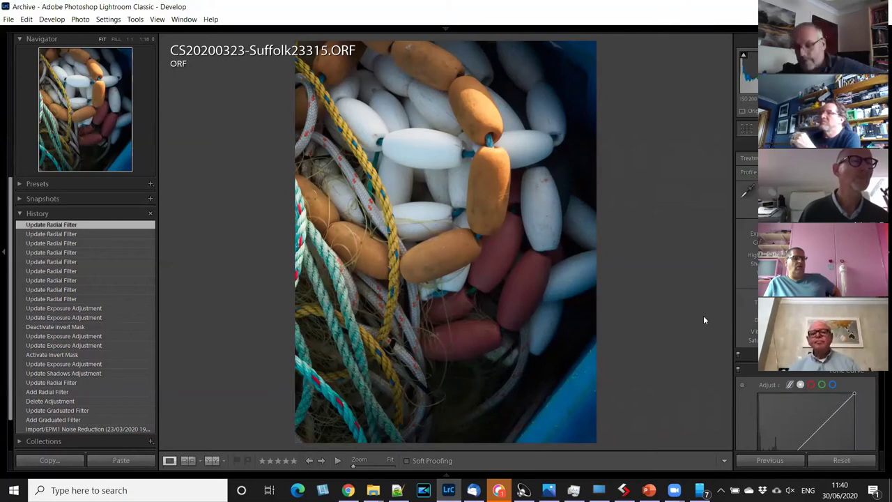
key("t")
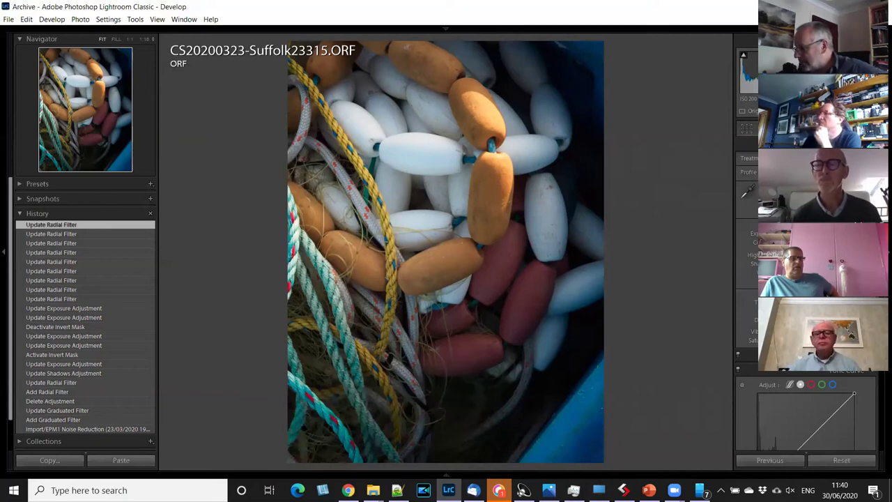
key("shift+m")
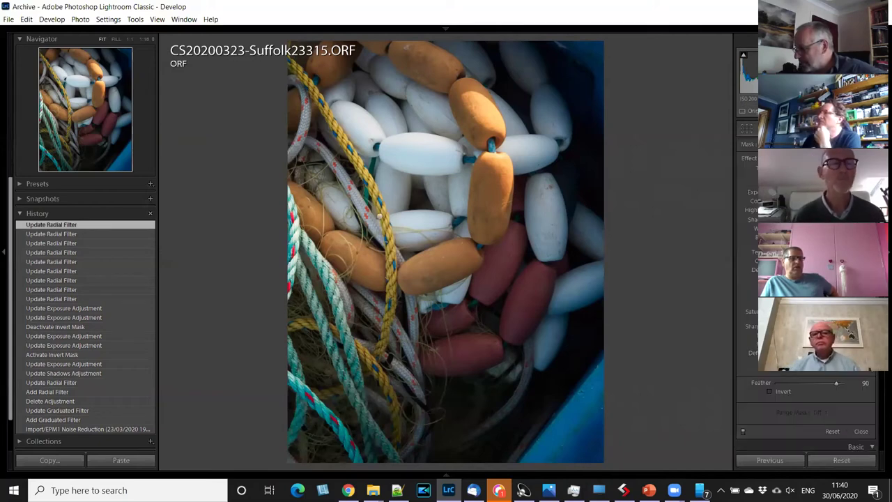
left_click(380, 216)
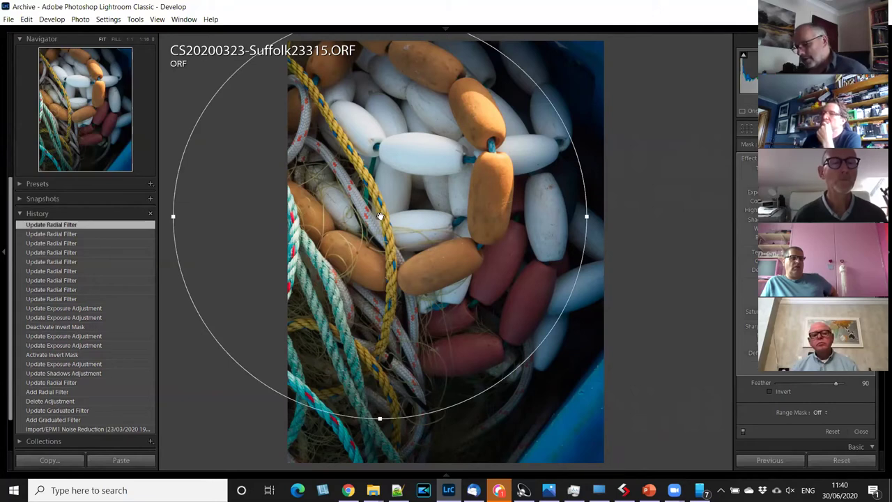
key("o")
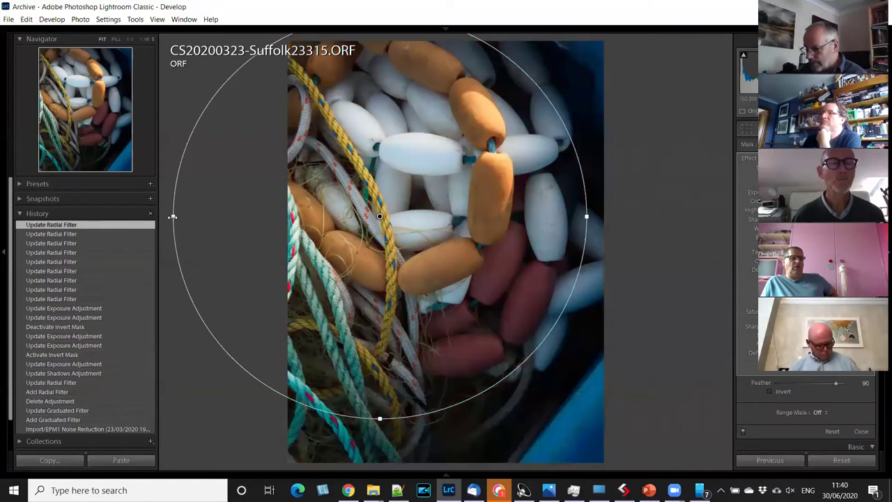
Shrink the radial filter to a small ellipse and move it onto the central horizontal white float.
left_click_drag(216, 216, 326, 231)
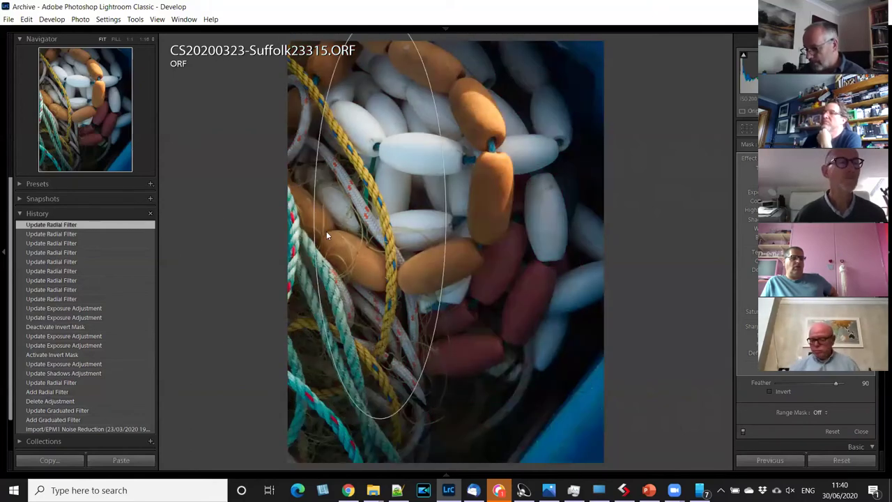
left_click_drag(399, 356, 421, 272)
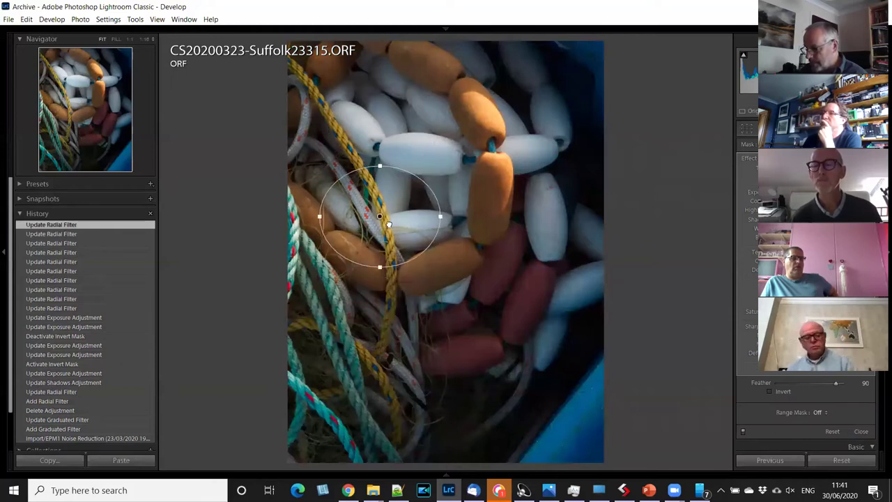
left_click_drag(389, 225, 427, 162)
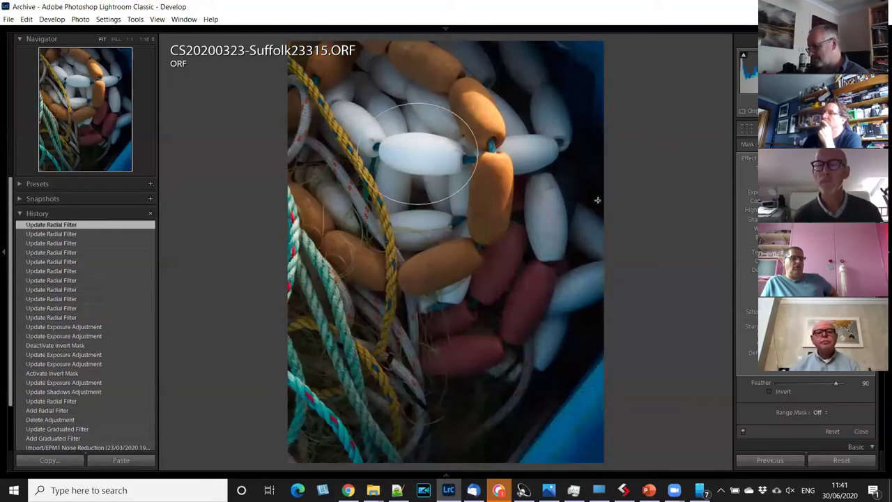
left_click(416, 153)
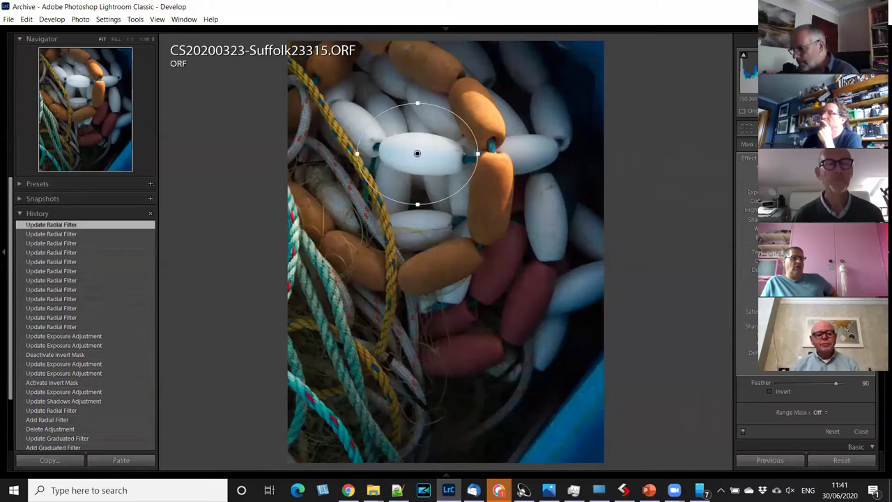
Invert the small filter's mask, tint the central white float pink with Hue, and reduce the Feather to 24.
left_click(770, 393)
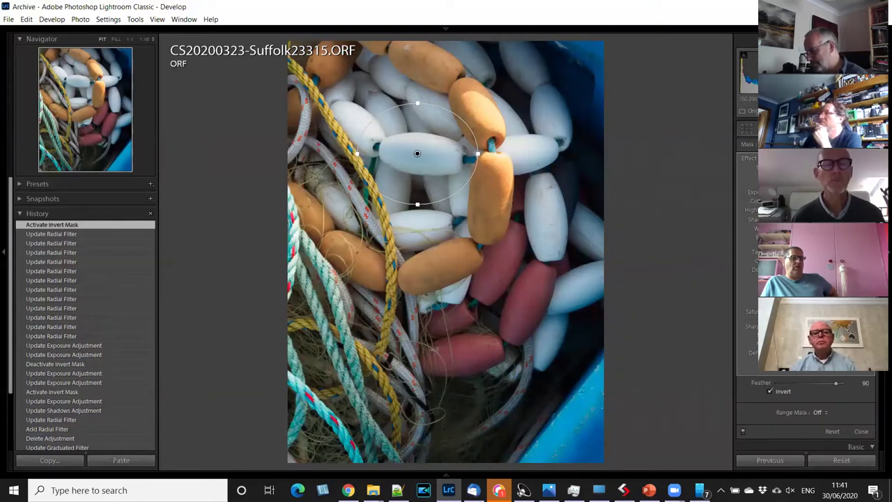
key("o")
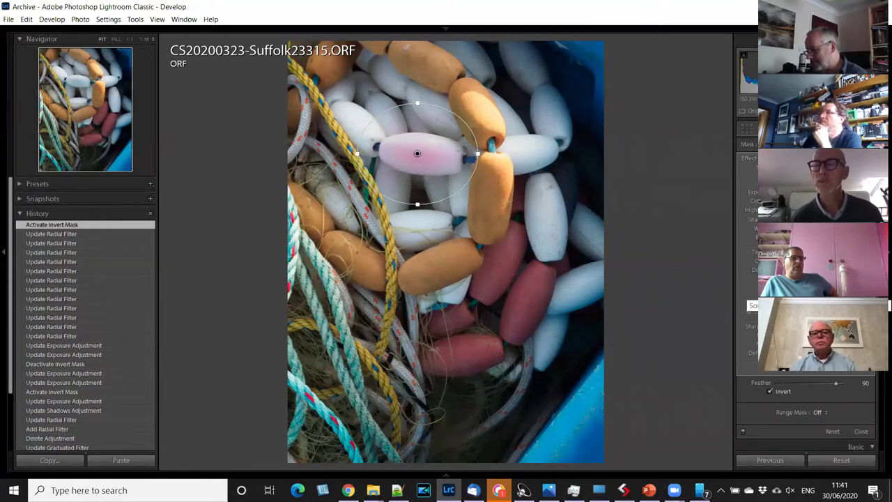
left_click_drag(825, 287, 830, 287)
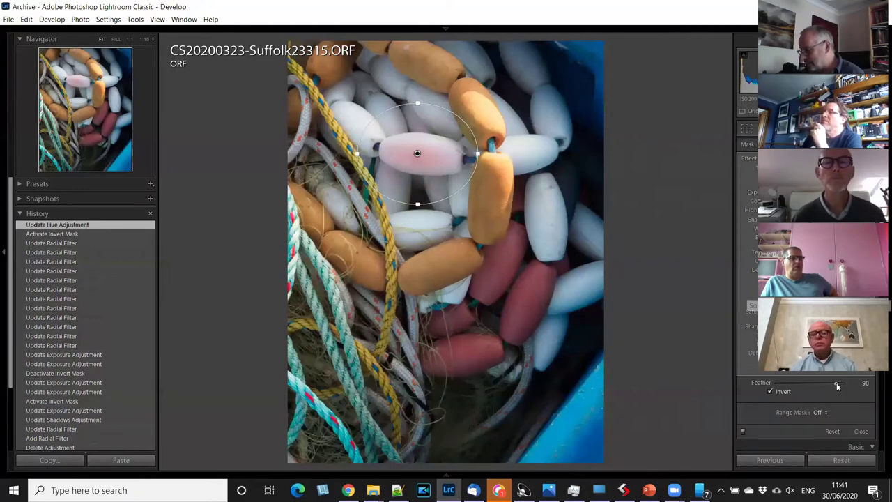
left_click_drag(837, 386, 792, 386)
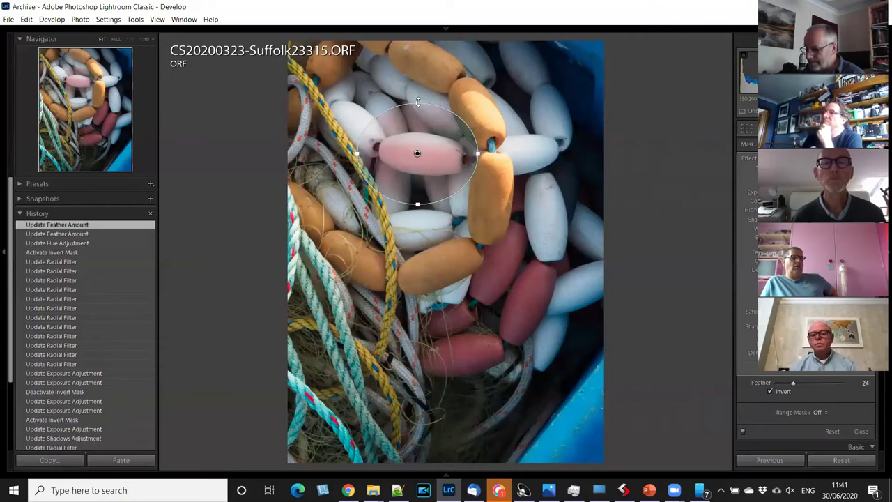
Flatten and narrow the ellipse so that it fits closely around the central white float.
left_click_drag(418, 111, 418, 133)
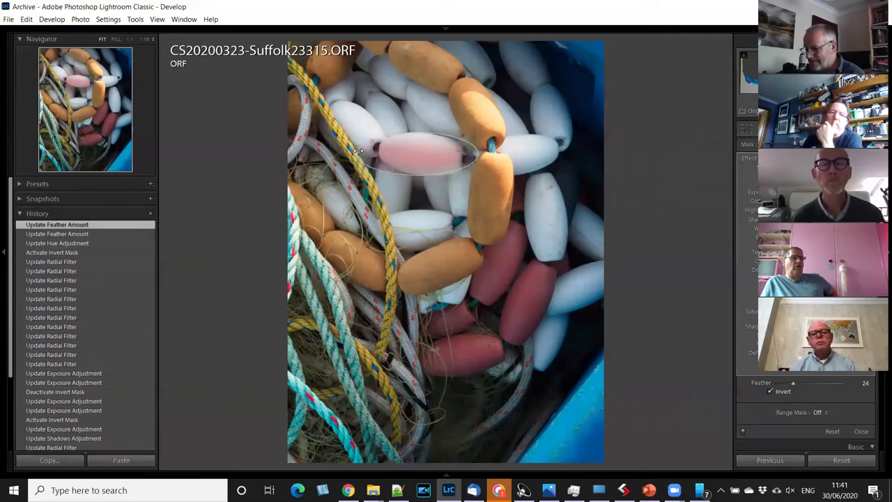
left_click_drag(359, 150, 375, 151)
mouse_move(458, 152)
left_mouse_down()
mouse_move(467, 156)
mouse_move(459, 160)
left_mouse_up()
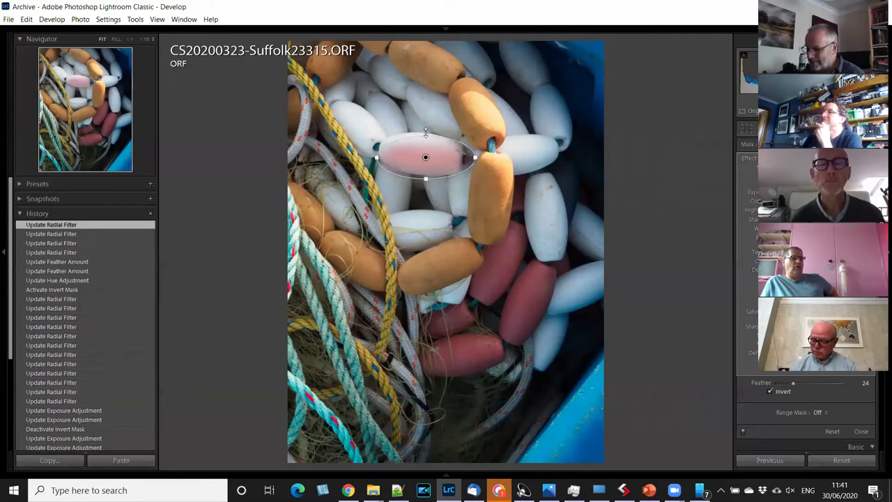
left_click_drag(425, 132, 411, 144)
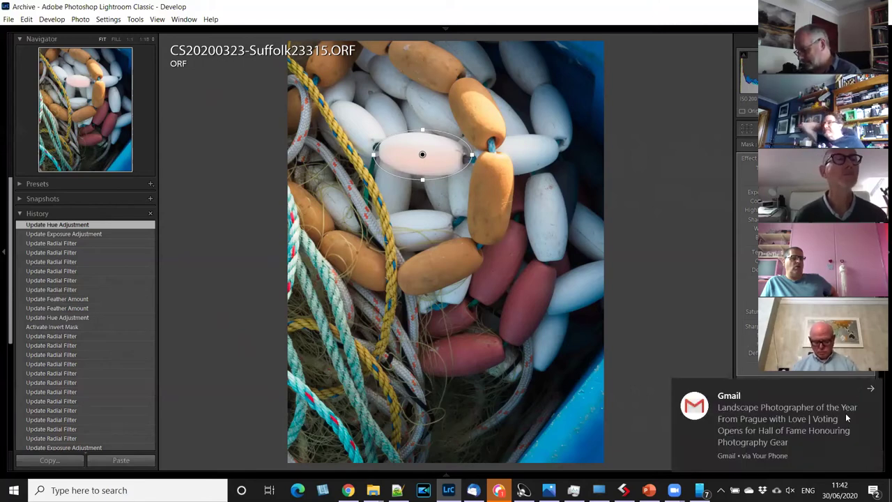
Turn off the radial filter's mask inversion and delete the filter.
left_click(870, 390)
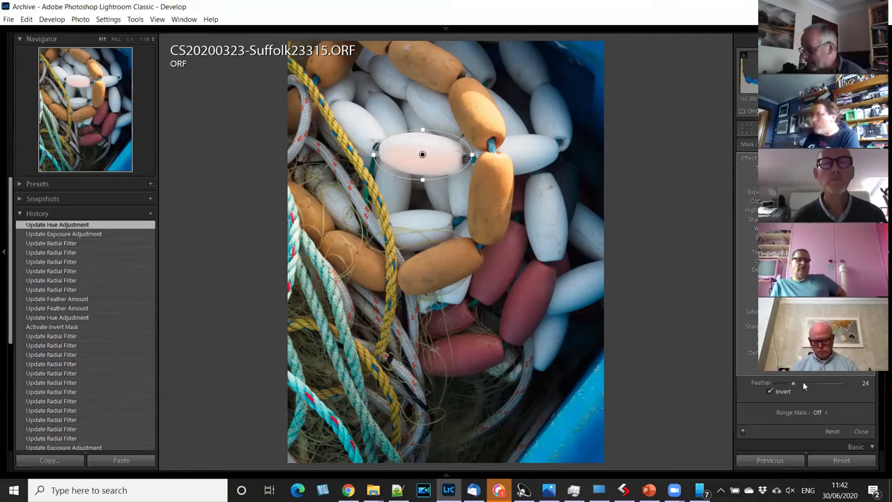
left_click(769, 390)
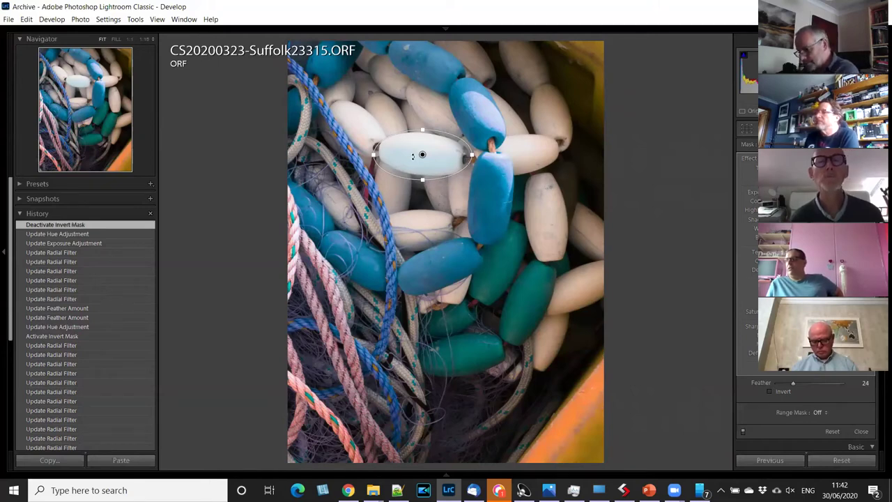
key("Return")
key("Delete")
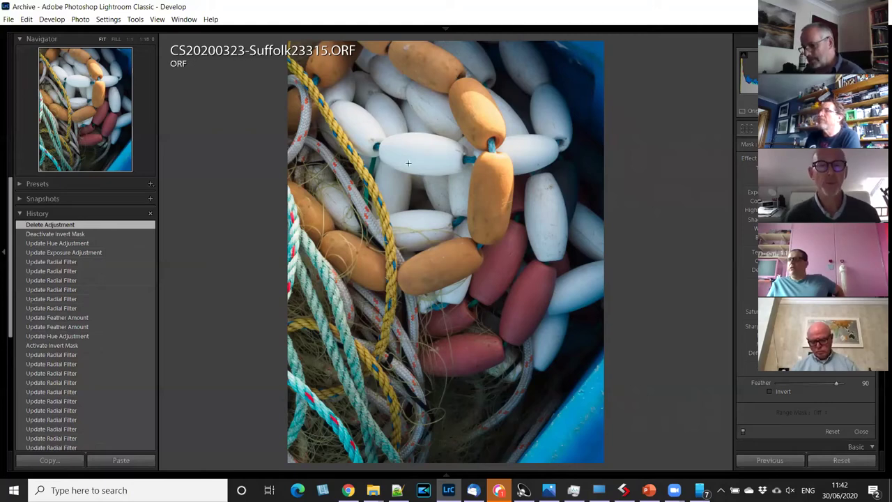
Add a new large oval radial filter and centre it among the white and orange floats.
left_click_drag(374, 93, 509, 261)
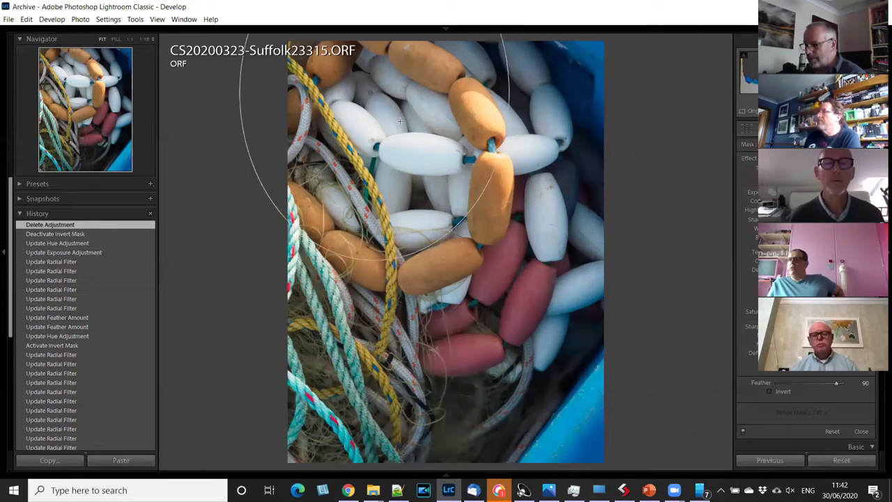
left_click(372, 95)
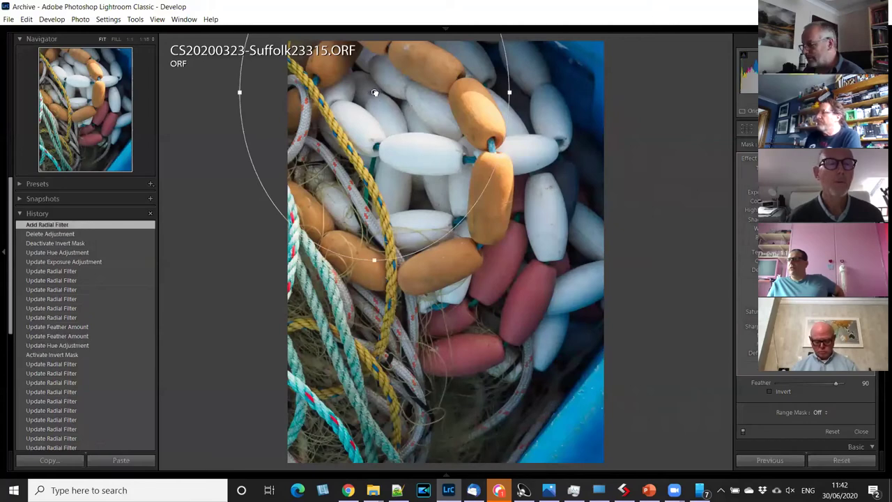
left_click_drag(374, 92, 423, 206)
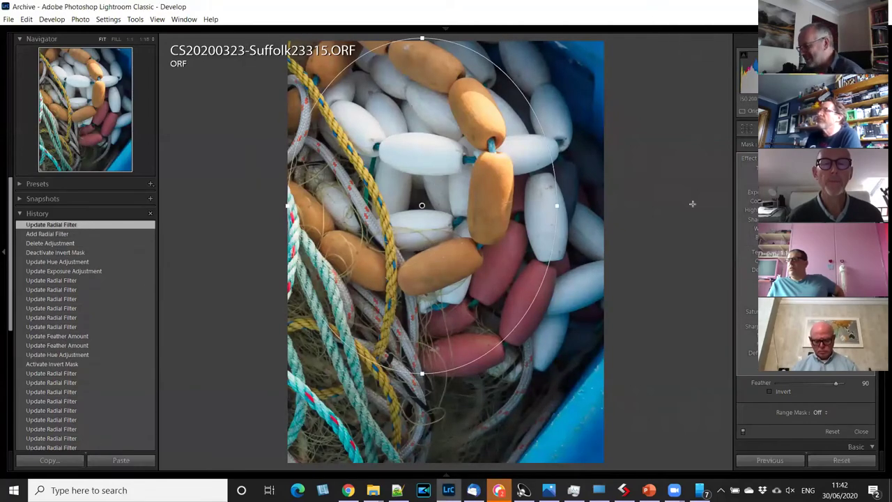
Reset the new filter's effect settings and try different Exposure levels for the area outside the oval.
double_click(749, 159)
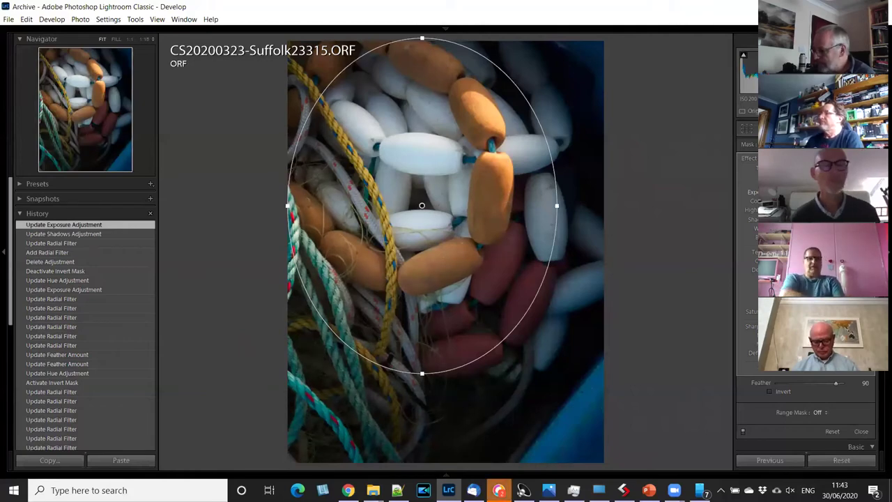
key("Up")
key("Down")
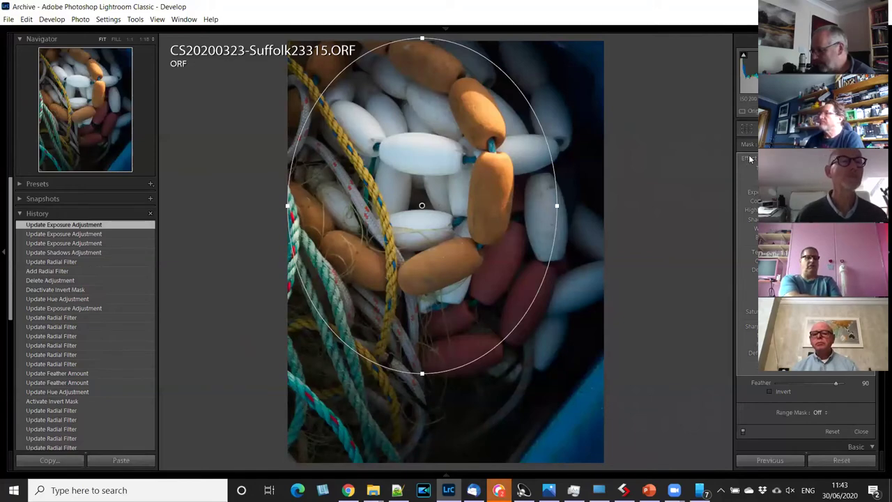
left_click_drag(791, 191, 808, 192)
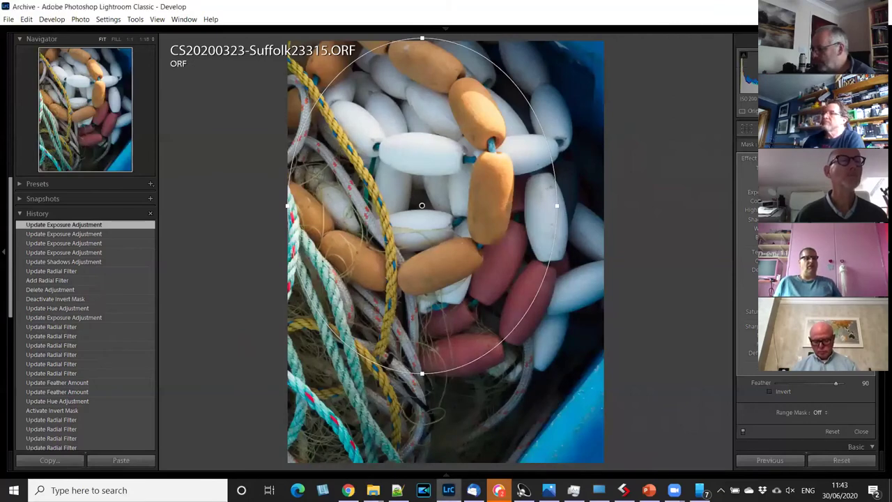
Adjust Texture, Clarity and Dehaze to soften the area outside the radial filter, and make the oval narrower.
left_click_drag(809, 252, 819, 252)
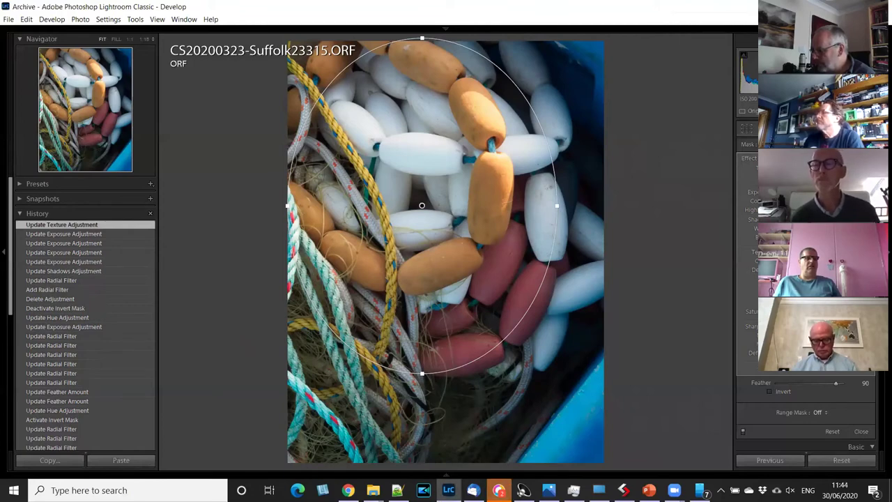
mouse_move(809, 260)
left_mouse_down()
mouse_move(818, 260)
mouse_move(816, 270)
left_mouse_up()
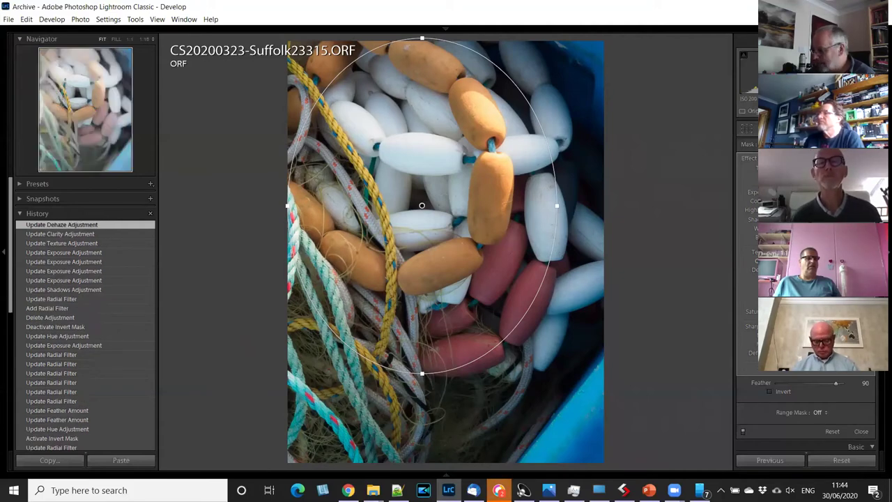
left_click_drag(791, 269, 818, 269)
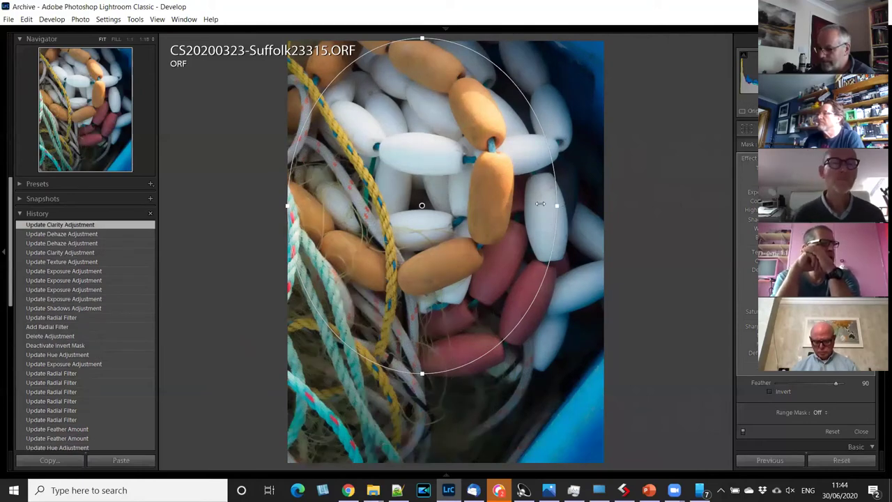
left_click_drag(558, 205, 537, 205)
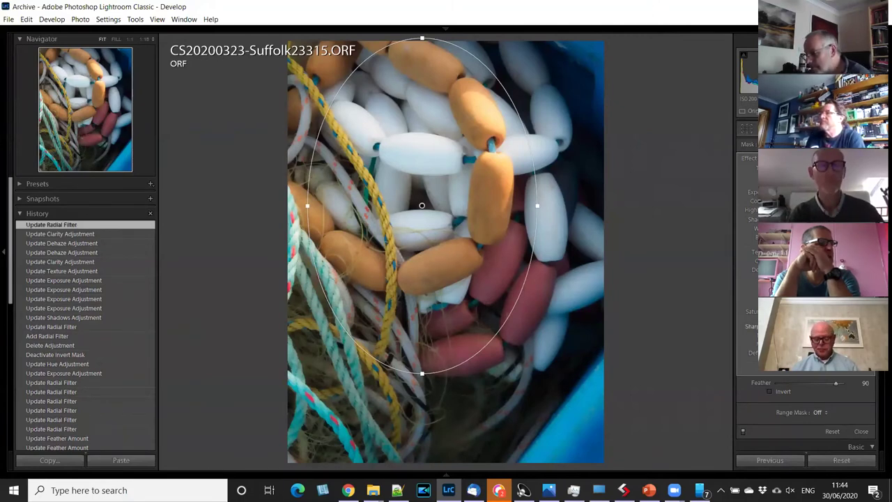
Adjust the Sharpness outside the radial filter and move the oval over the ropes.
left_click_drag(809, 326, 822, 326)
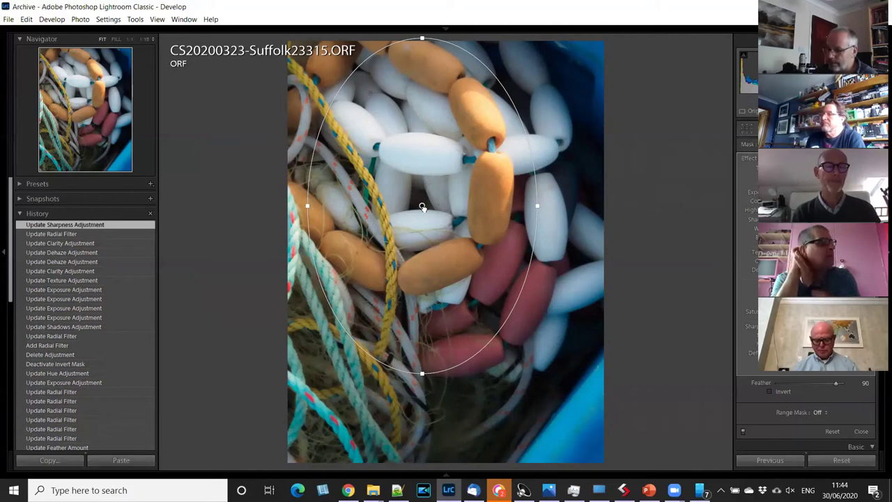
left_click_drag(422, 206, 380, 218)
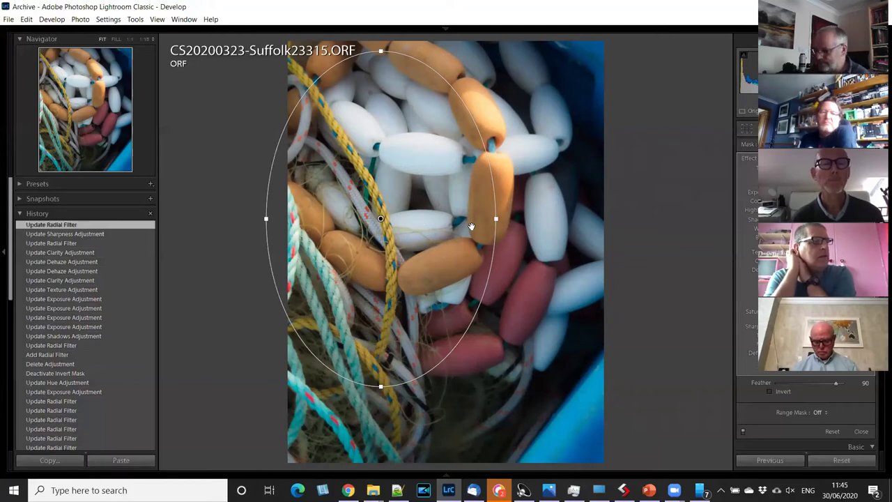
Delete the radial filter, draw a new near-circular one and position it among the white and orange floats.
key("Delete")
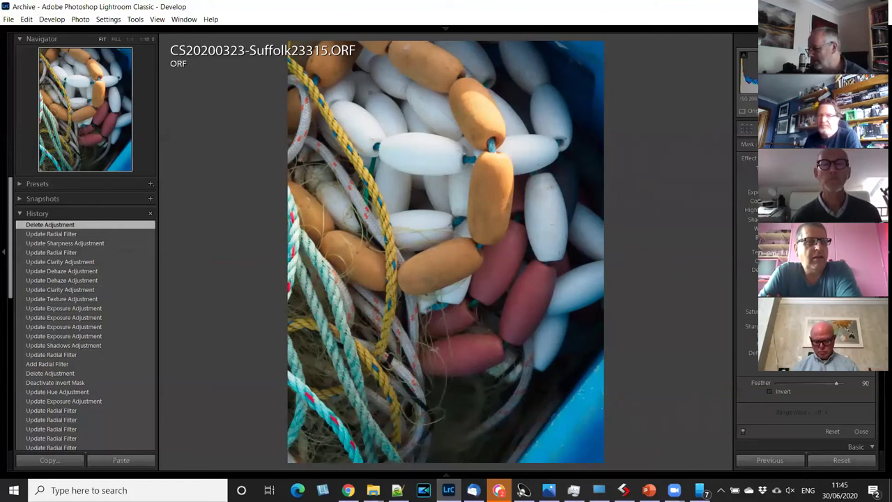
key("shift+m")
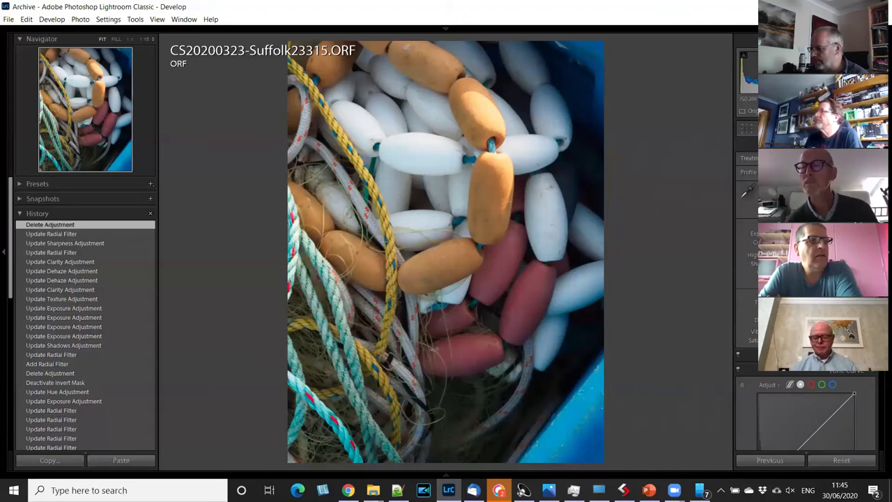
key("shift+m")
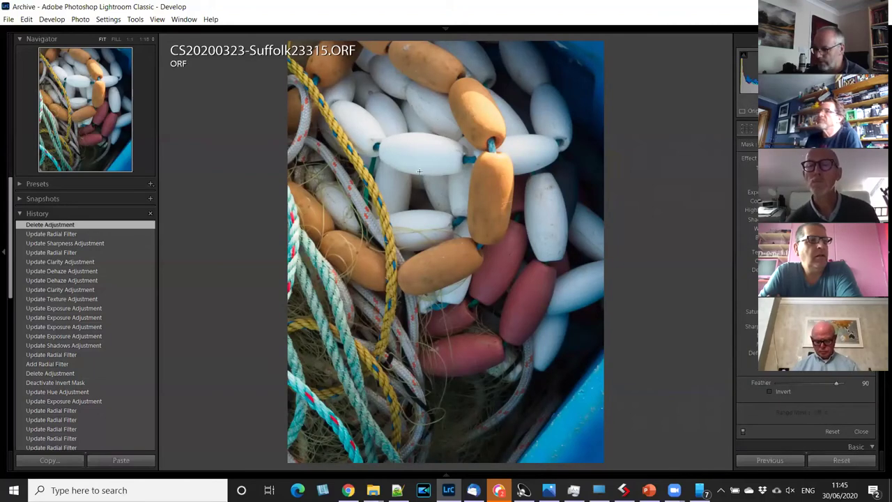
left_click_drag(487, 241, 264, 35)
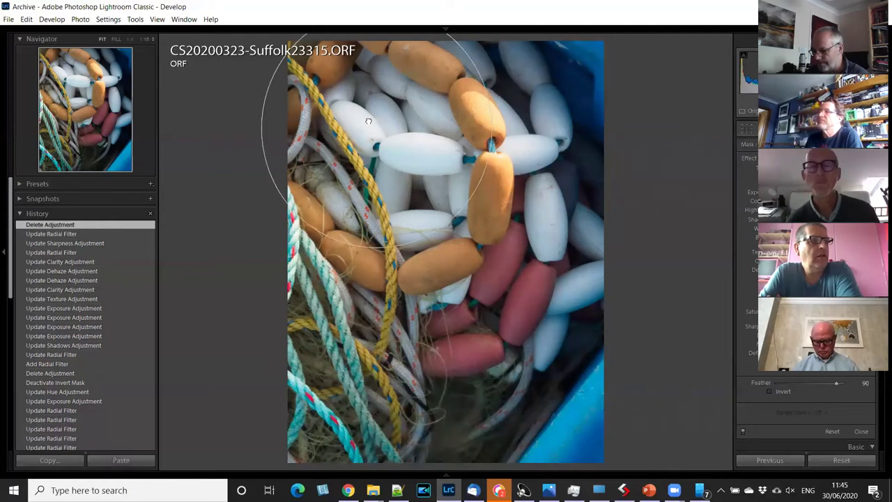
left_click_drag(412, 182, 455, 231)
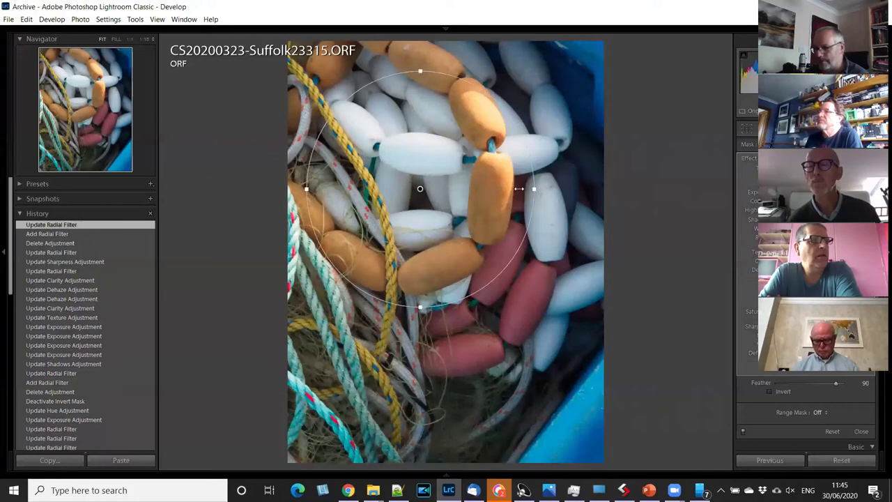
Reshape the new radial filter into a narrow ellipse and rotate it diagonally across the floats.
left_click_drag(519, 188, 489, 188)
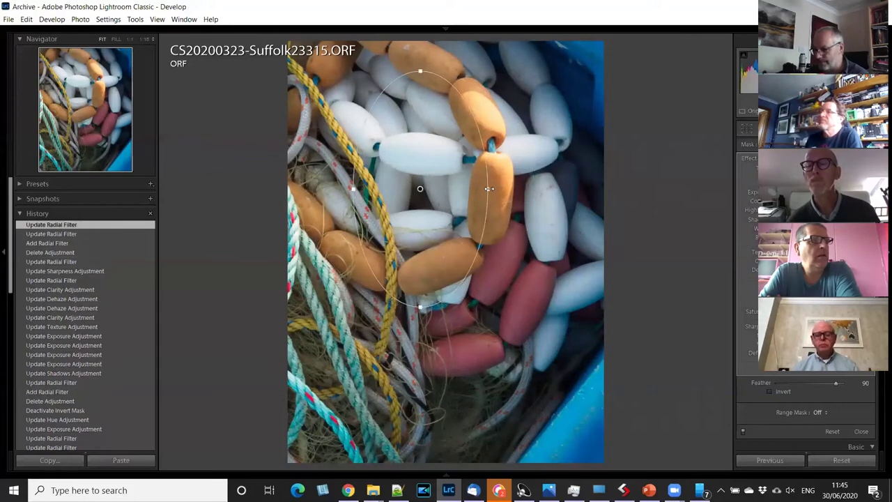
mouse_move(420, 306)
left_mouse_down()
mouse_move(419, 278)
mouse_move(420, 293)
left_mouse_up()
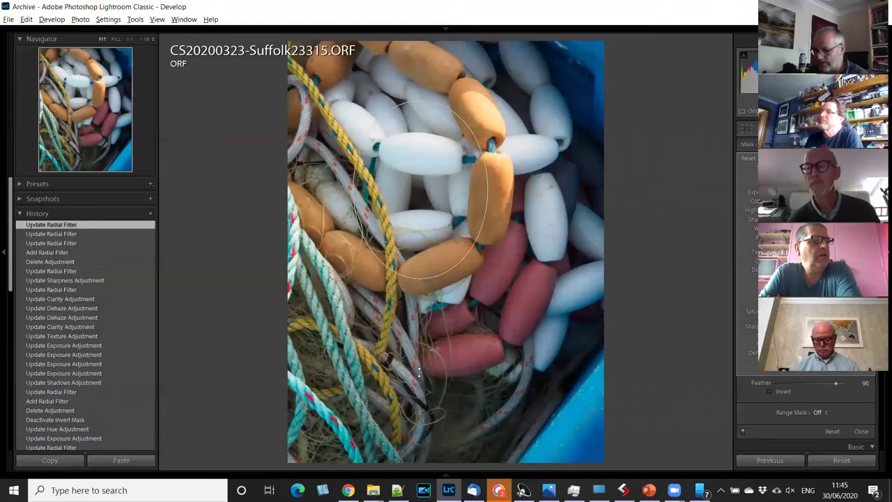
left_click_drag(419, 372, 418, 380)
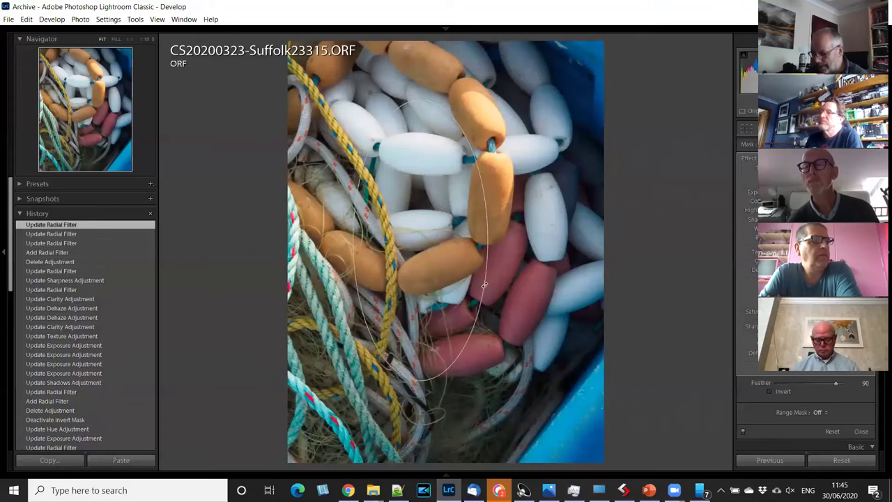
left_click_drag(484, 284, 502, 218)
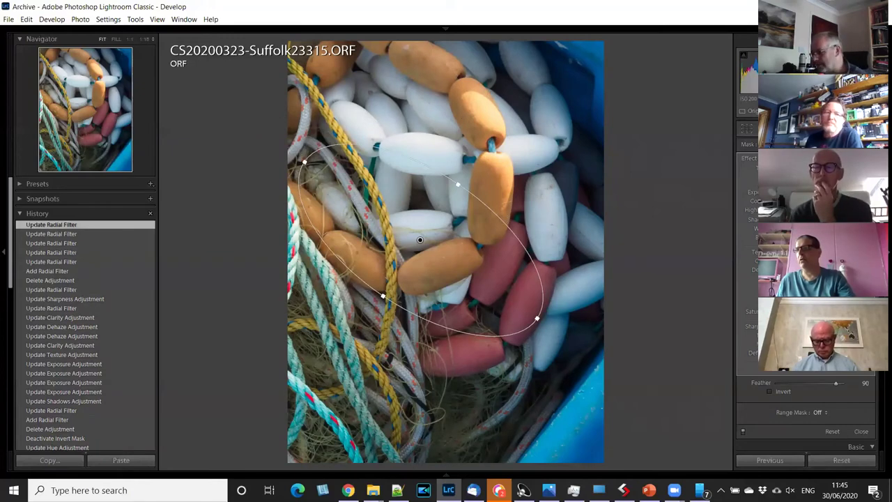
Lower Exposure and Shadows outside the radial filter, then widen the ellipse and move it over the upper white floats.
left_click_drag(818, 219, 794, 220)
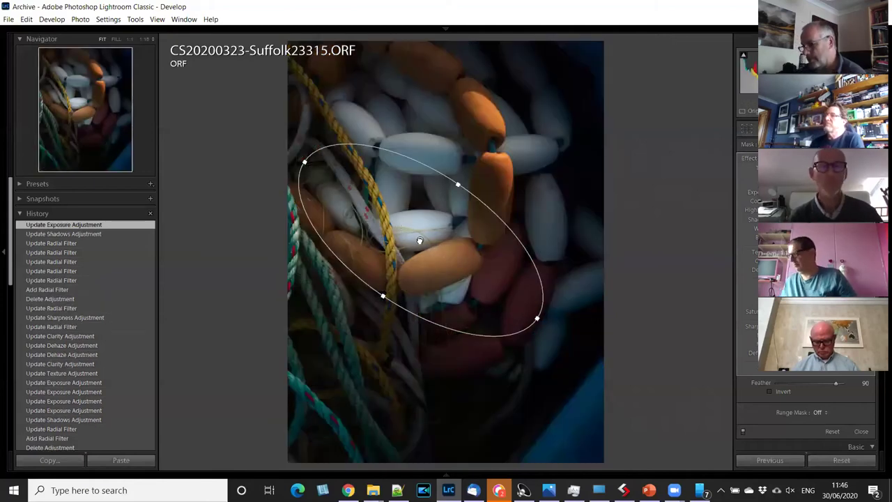
left_click_drag(419, 239, 399, 218)
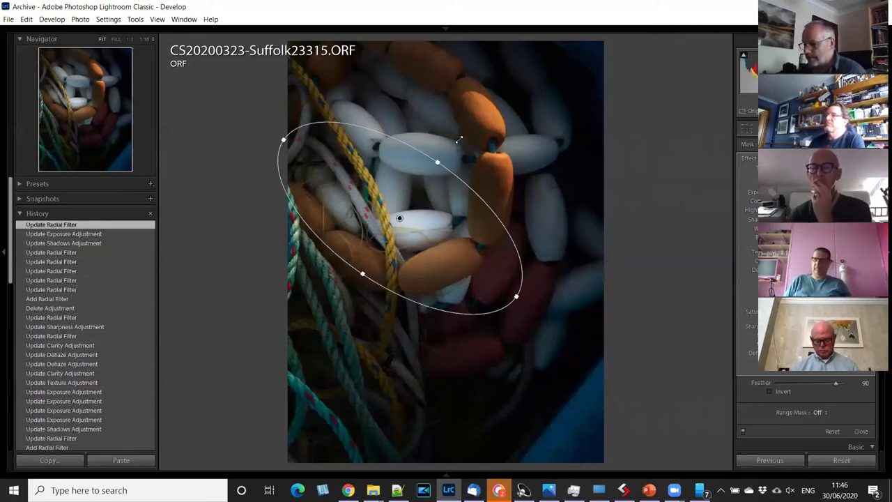
left_click_drag(459, 140, 474, 123)
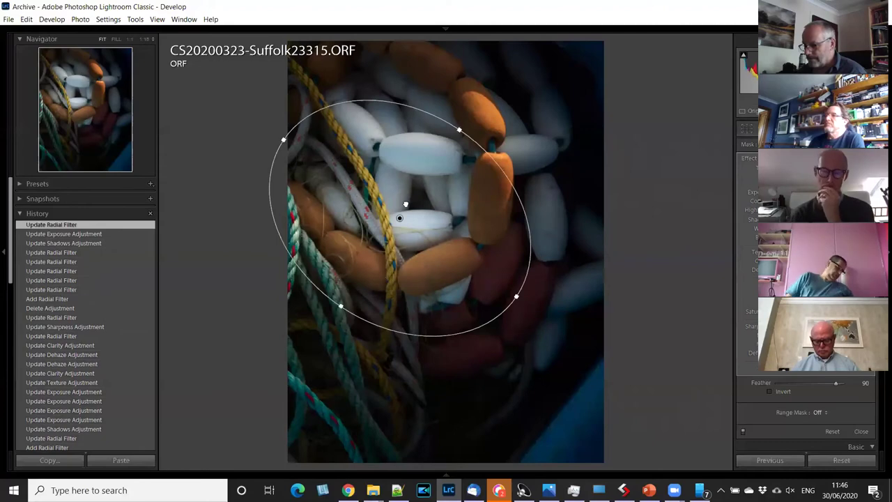
left_click_drag(405, 204, 408, 195)
left_click_drag(399, 141, 393, 155)
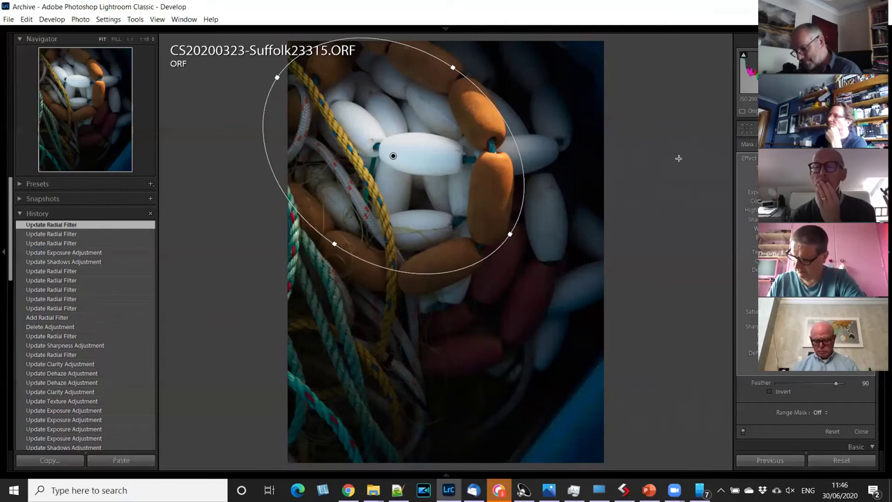
Return to the Library grid and view the teddy bear photo enlarged.
key("g")
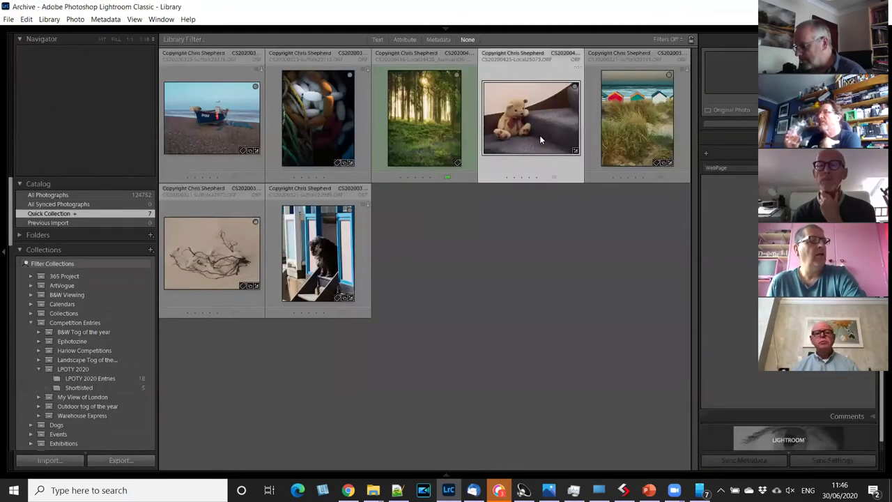
double_click(539, 133)
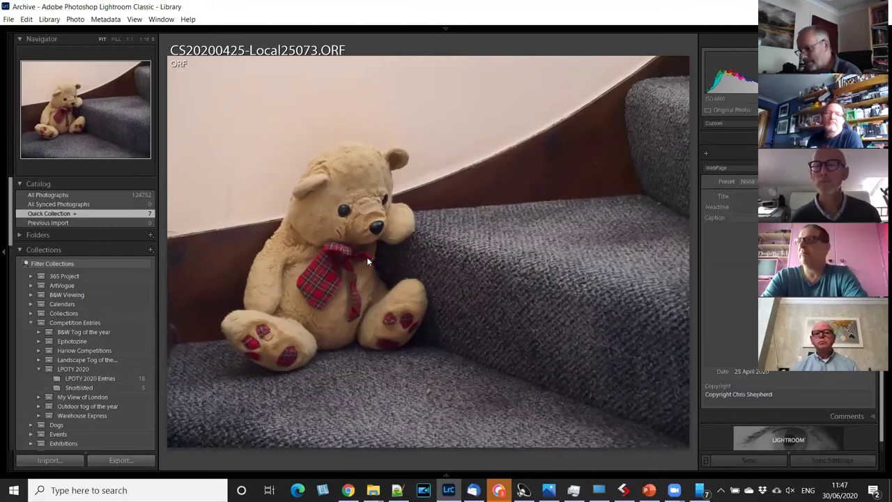
key("g")
Open the beach huts photo CS20200321-Suffolk23191.ORF in the Develop module.
left_click(576, 210)
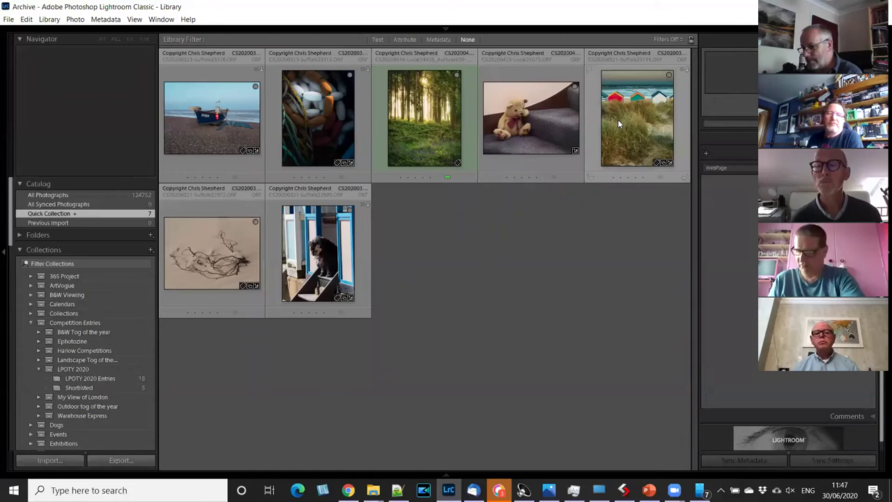
key("e")
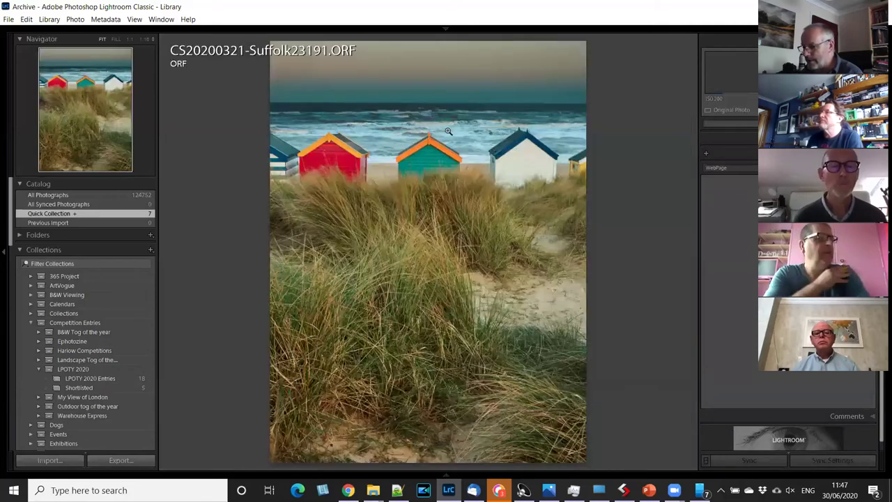
left_click(448, 132)
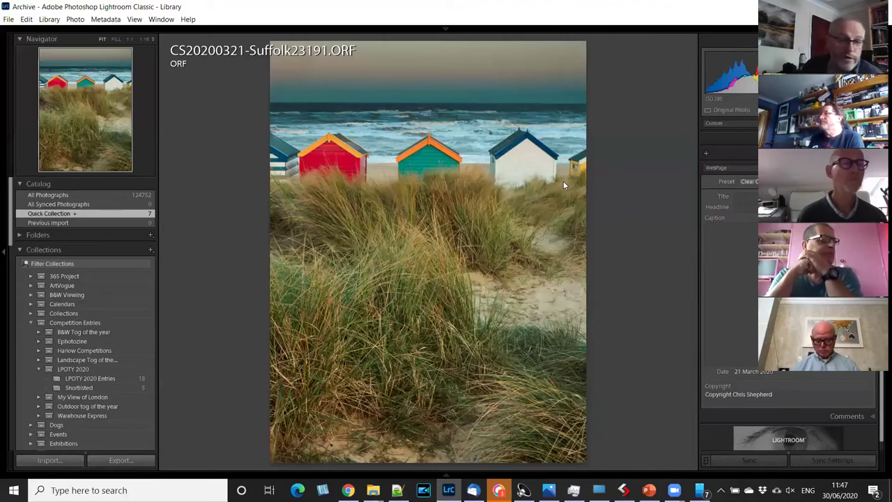
key("d")
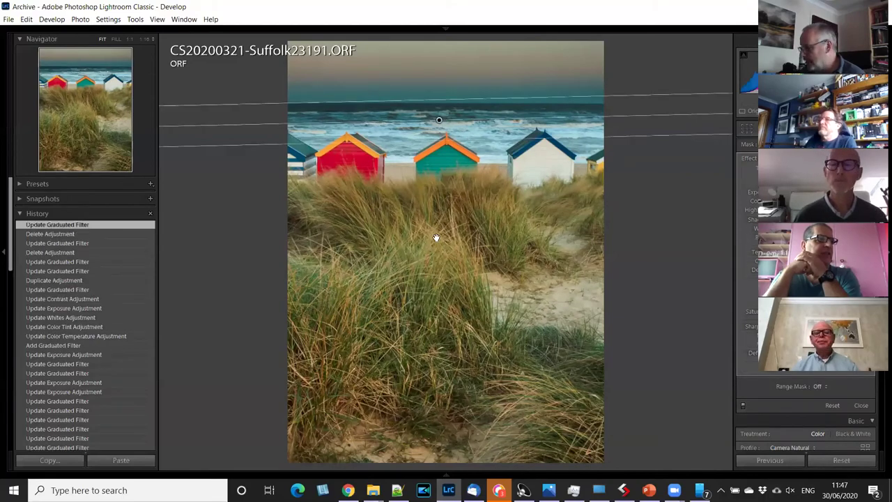
Extend the graduated filter's transition down into the dune grass and lower its Exposure and Shadows.
left_click_drag(435, 237, 559, 233)
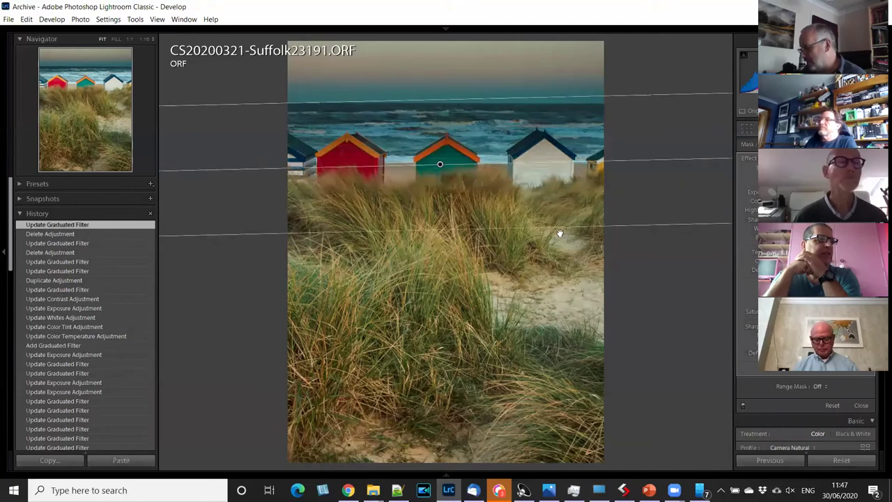
left_click_drag(808, 191, 777, 191)
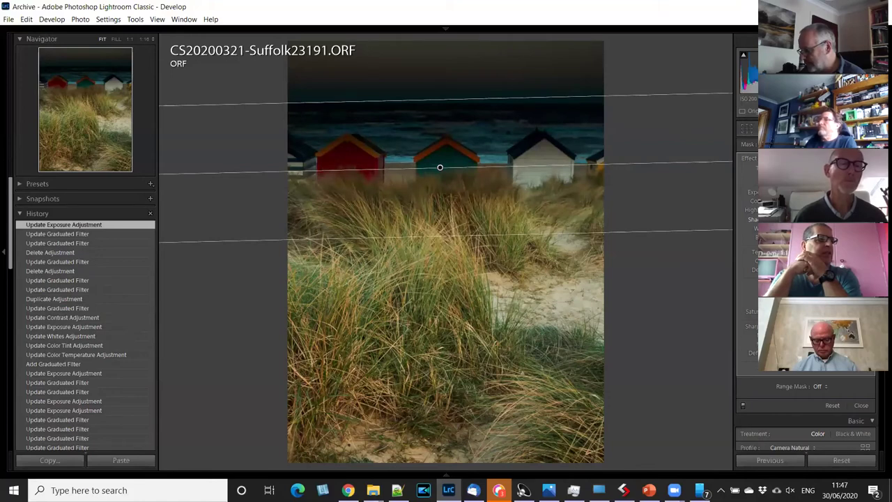
left_click_drag(808, 219, 787, 218)
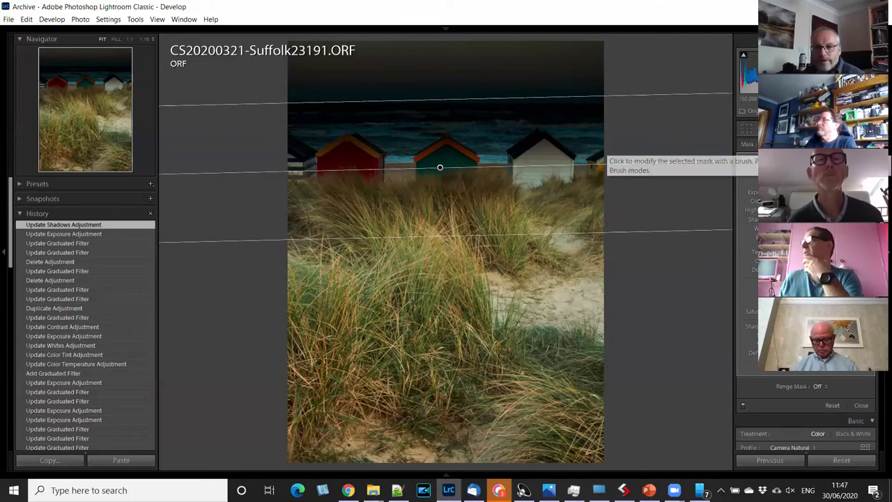
Modify the graduated filter's mask with brush A at size 10, painting over the red and white huts and the grass below them.
left_click(856, 144)
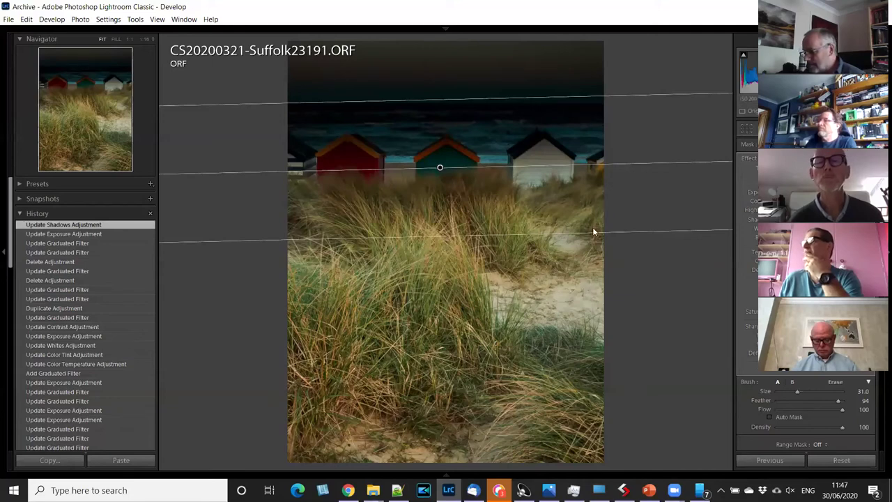
scroll(563, 204, "down", 3)
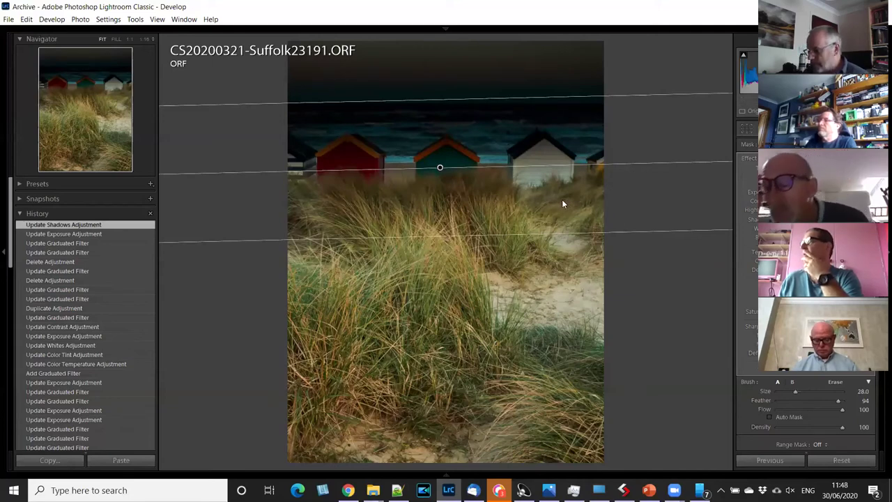
scroll(562, 200, "down", 6)
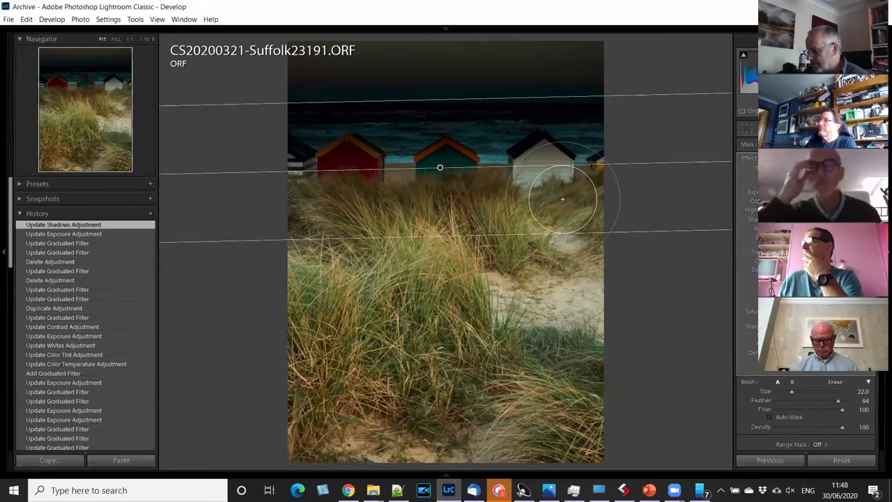
scroll(562, 199, "down", 8)
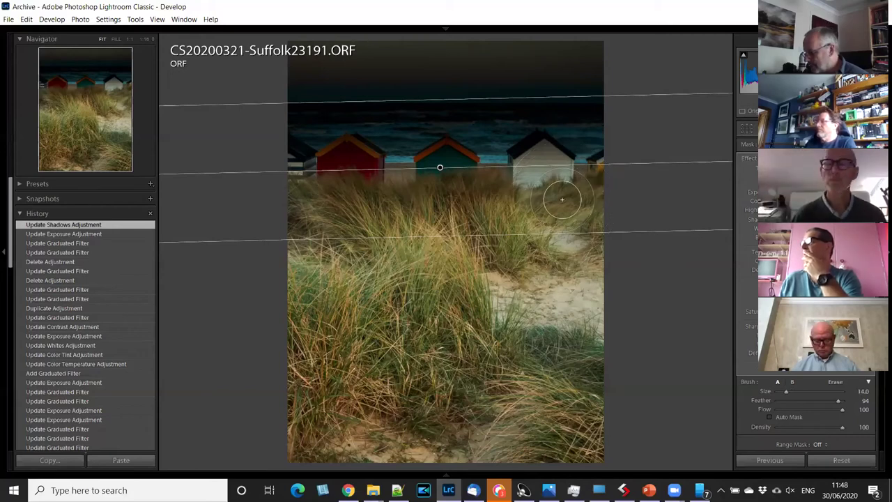
scroll(563, 200, "down", 4)
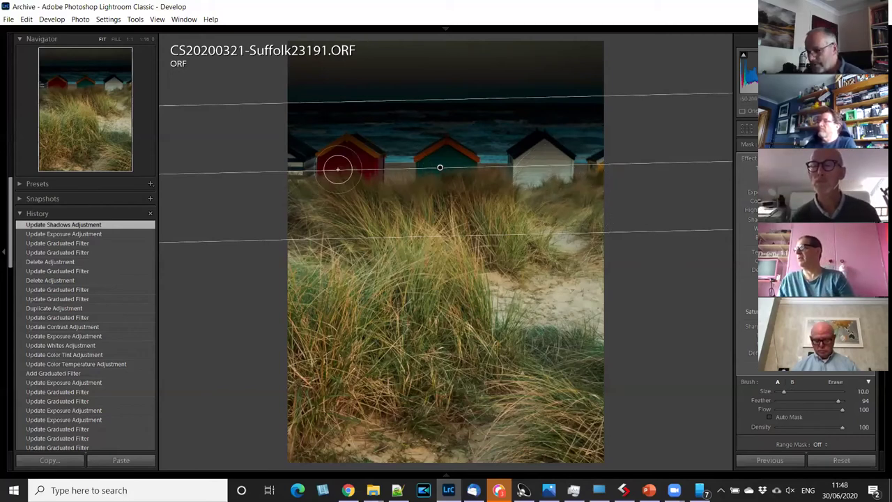
mouse_move(337, 168)
left_mouse_down()
mouse_move(287, 203)
mouse_move(295, 154)
mouse_move(296, 168)
mouse_move(344, 161)
mouse_move(341, 140)
mouse_move(349, 149)
mouse_move(331, 140)
mouse_move(360, 144)
mouse_move(337, 188)
mouse_move(358, 217)
mouse_move(354, 257)
mouse_move(354, 217)
mouse_move(385, 224)
mouse_move(359, 154)
mouse_move(379, 167)
mouse_move(386, 124)
left_mouse_up()
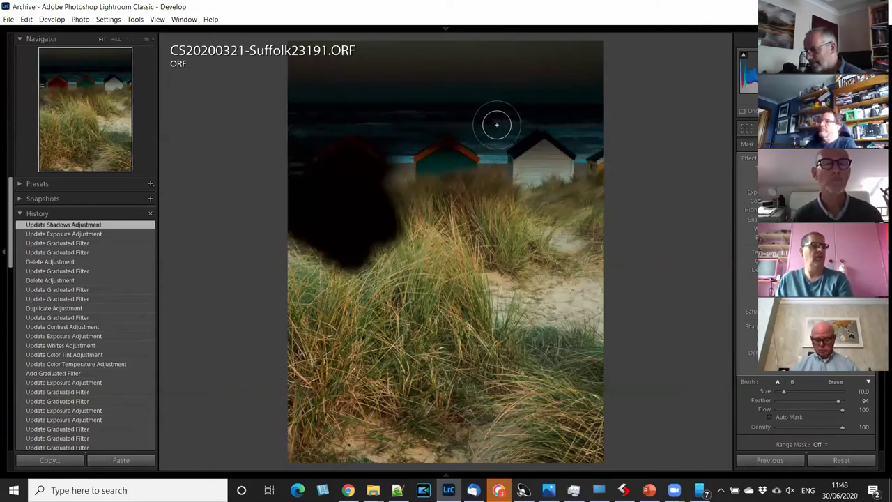
mouse_move(496, 125)
left_mouse_down()
mouse_move(593, 139)
mouse_move(550, 171)
mouse_move(583, 199)
mouse_move(601, 184)
mouse_move(558, 202)
mouse_move(522, 159)
mouse_move(570, 221)
mouse_move(588, 274)
mouse_move(590, 220)
mouse_move(655, 272)
left_mouse_up()
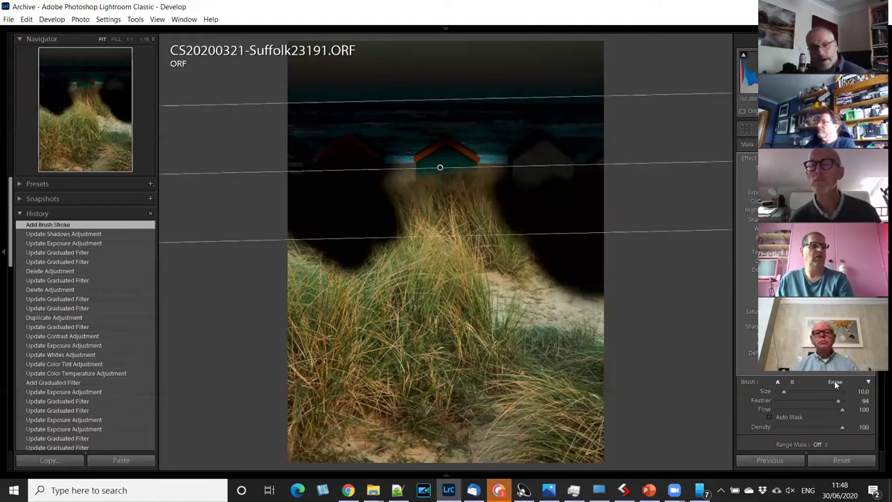
Erase the graduated filter's mask around the central green hut, and switch to mask brush B.
left_click(835, 382)
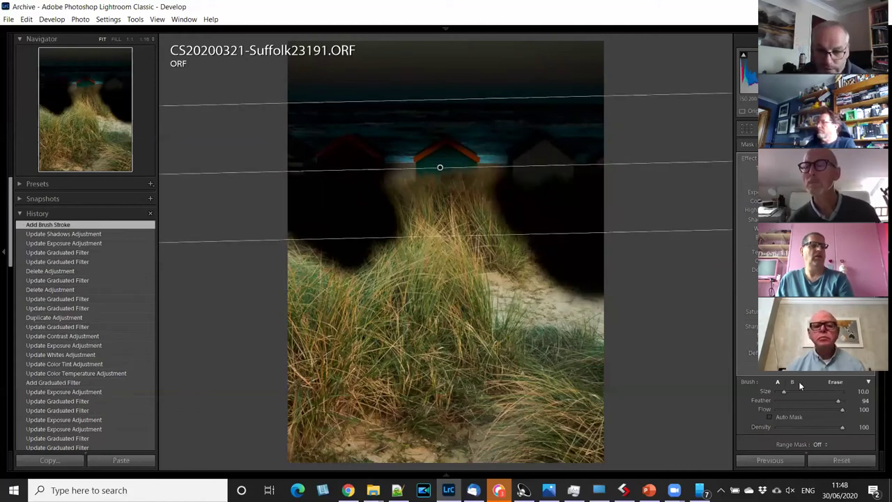
left_click(834, 380)
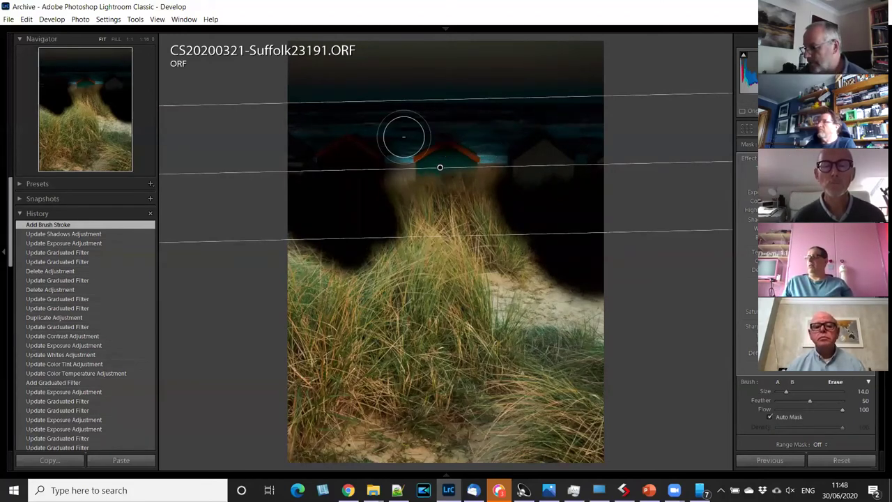
mouse_move(412, 144)
left_mouse_down()
mouse_move(428, 183)
mouse_move(420, 176)
mouse_move(460, 231)
mouse_move(475, 196)
left_mouse_up()
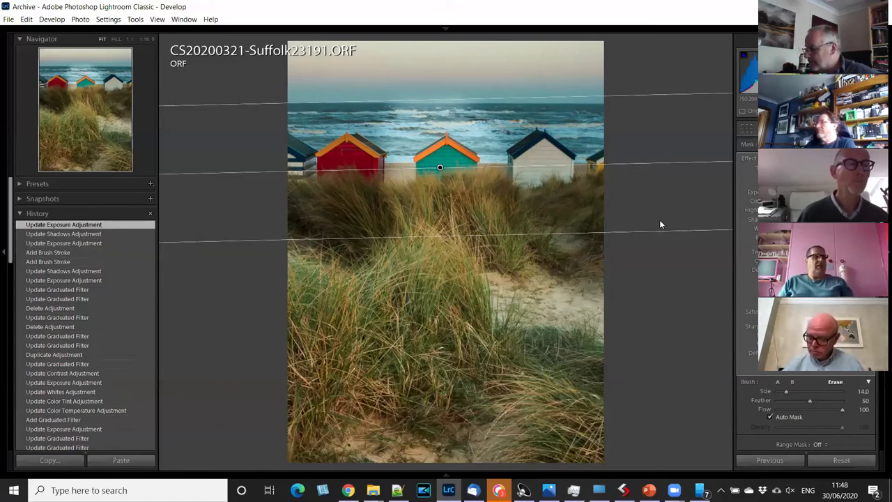
left_click(792, 383)
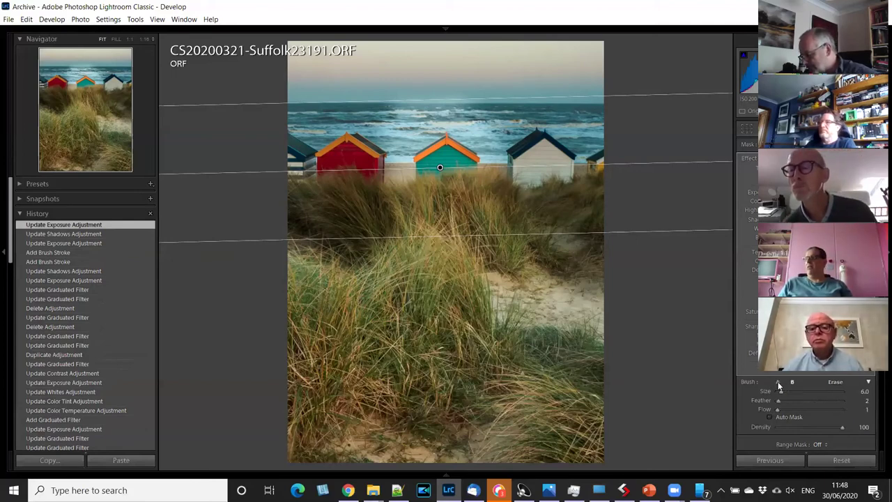
Lower the graduated filter's Exposure and erase its mask over the red hut, white hut and surrounding grass with the size 14 Auto Mask eraser.
left_click(777, 383)
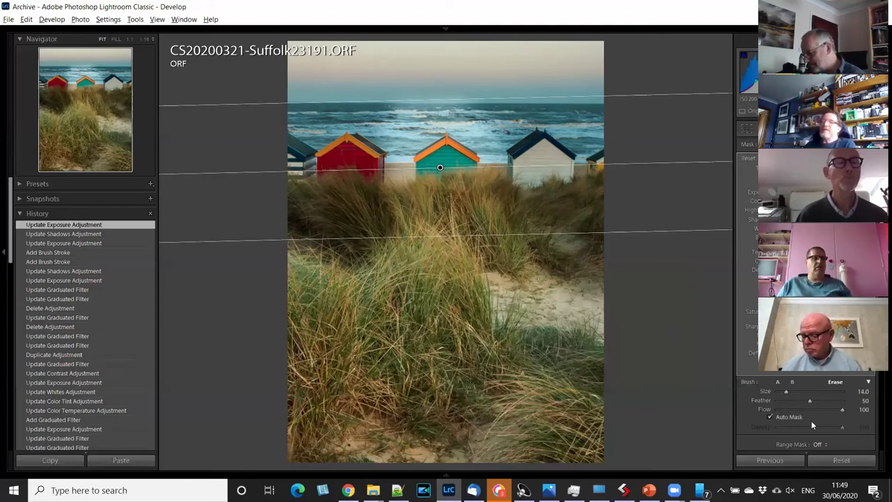
key("alt")
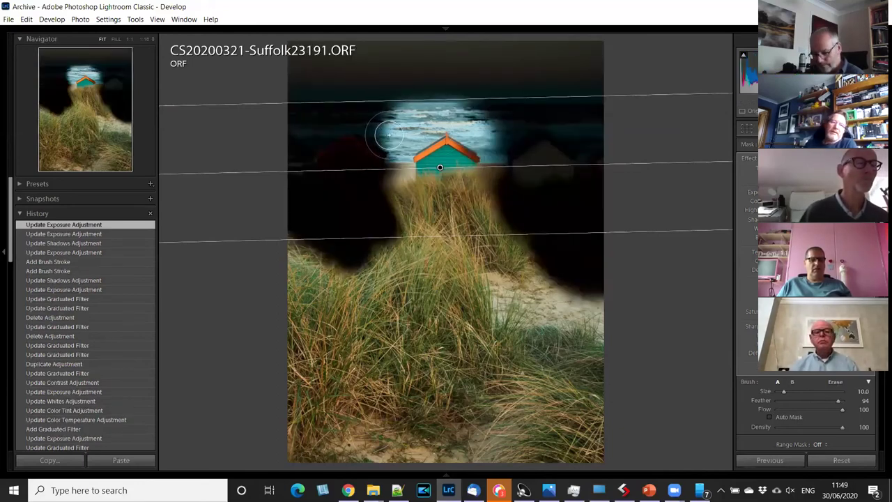
left_click_drag(381, 129, 438, 116)
mouse_move(394, 222)
left_mouse_down()
mouse_move(355, 118)
mouse_move(342, 186)
mouse_move(334, 143)
mouse_move(316, 127)
mouse_move(308, 213)
mouse_move(341, 274)
mouse_move(390, 310)
left_mouse_up()
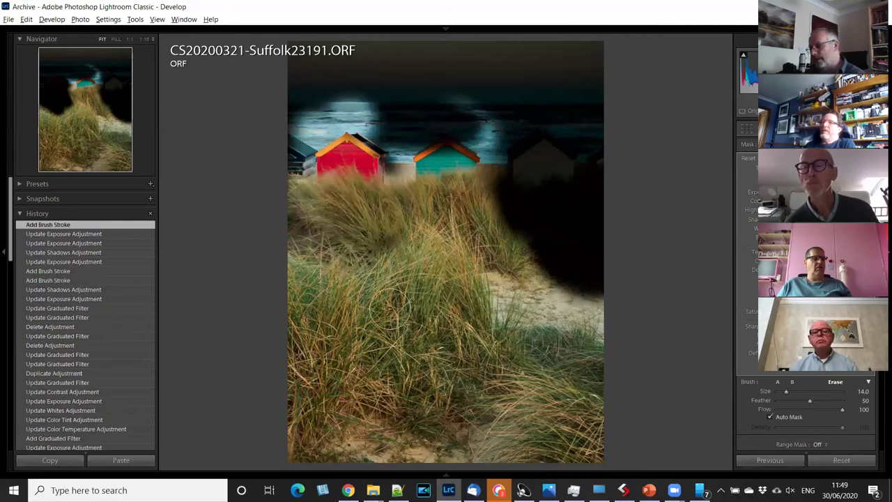
mouse_move(566, 218)
left_mouse_down()
mouse_move(634, 224)
mouse_move(631, 195)
left_mouse_up()
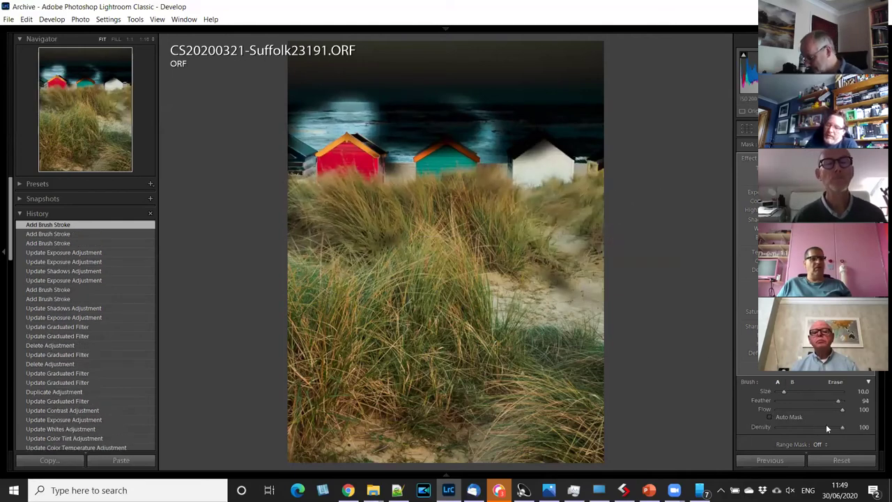
Erase the graduated filter's mask across the sea behind the huts, setting brush A's Flow to 47 and 17 along the way.
left_click(807, 409)
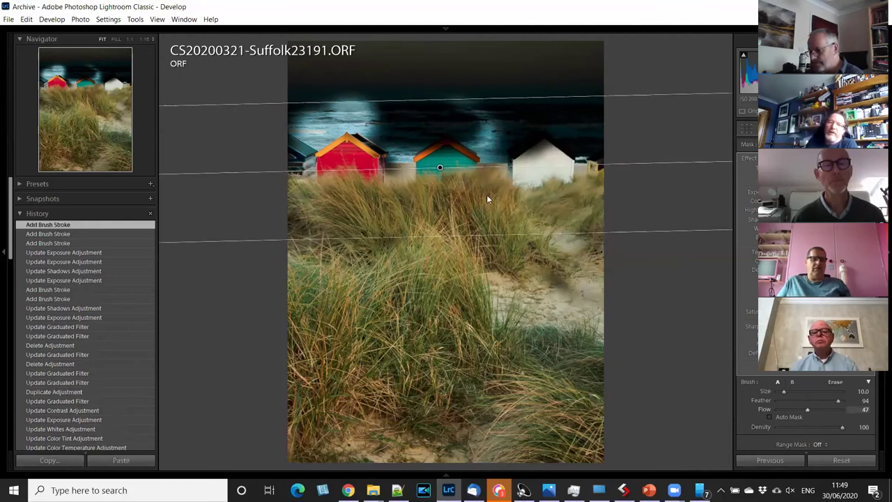
key("alt")
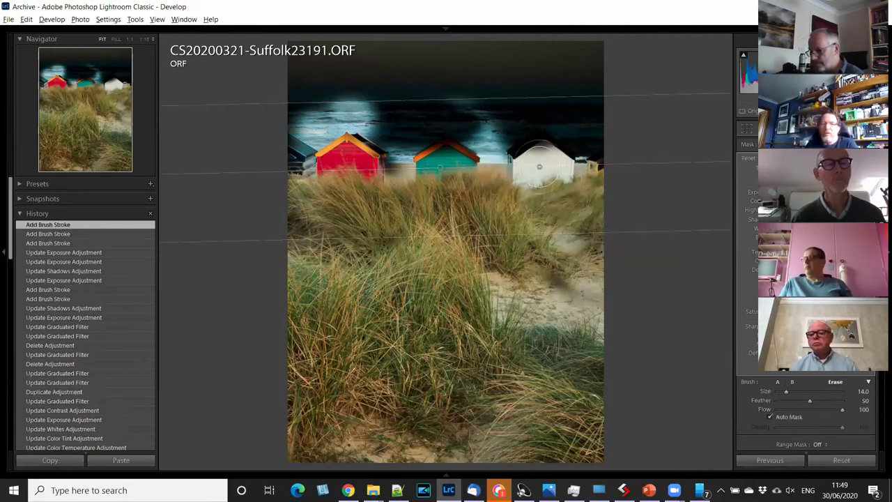
mouse_move(555, 186)
left_mouse_down()
mouse_move(527, 150)
mouse_move(598, 148)
mouse_move(535, 133)
mouse_move(533, 145)
mouse_move(560, 149)
mouse_move(372, 133)
mouse_move(377, 148)
mouse_move(348, 130)
mouse_move(295, 123)
left_mouse_up()
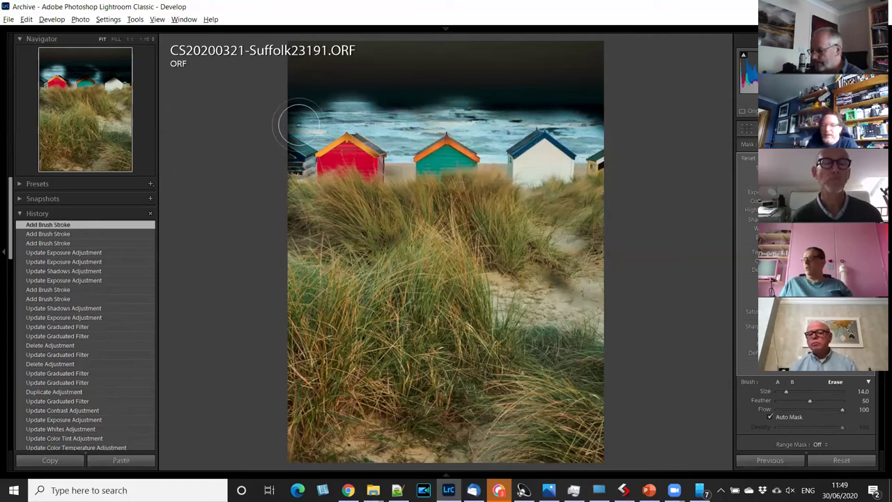
left_click(788, 410)
key("alt")
mouse_move(591, 125)
left_mouse_down()
mouse_move(543, 113)
mouse_move(565, 111)
left_mouse_up()
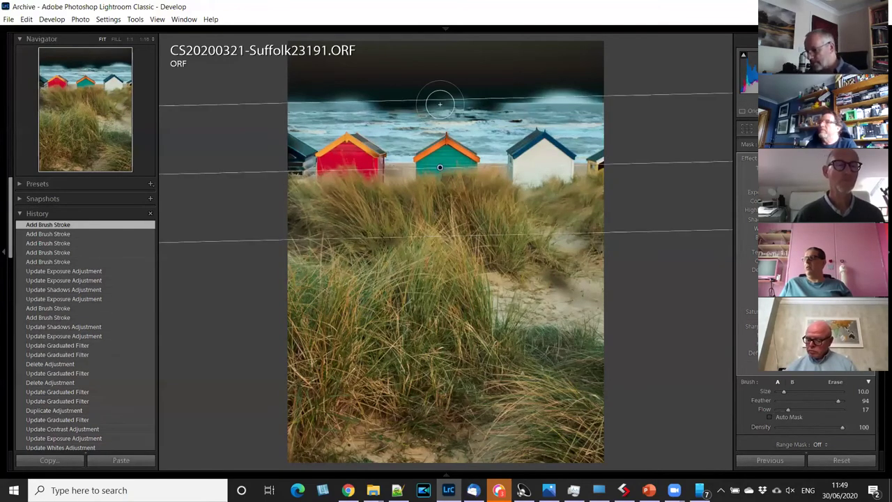
Erase three spots of the mask in the sky to compare brush settings, with brush A's Feather set to 0 and Flow to 100.
left_click(450, 91)
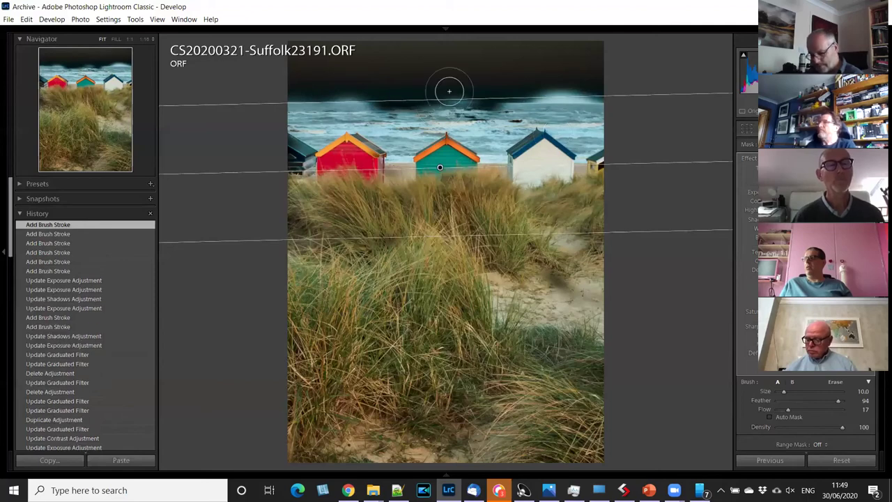
left_click(442, 77, "alt")
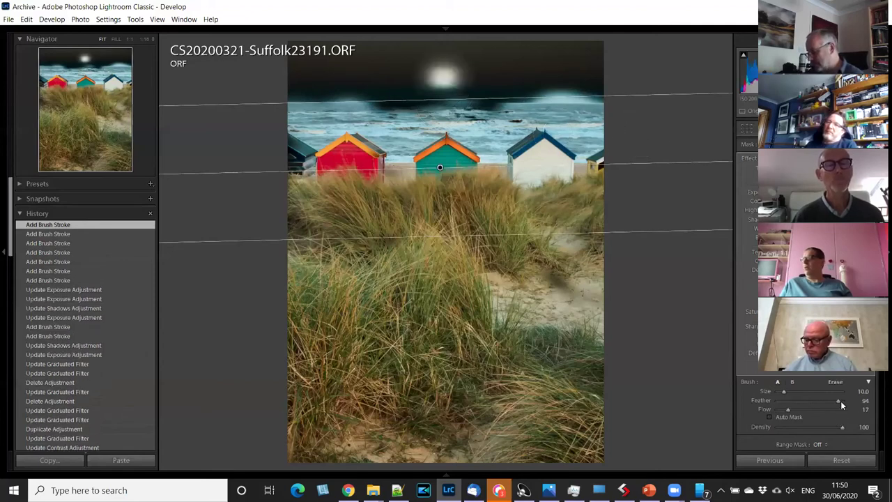
left_click_drag(840, 401, 703, 398)
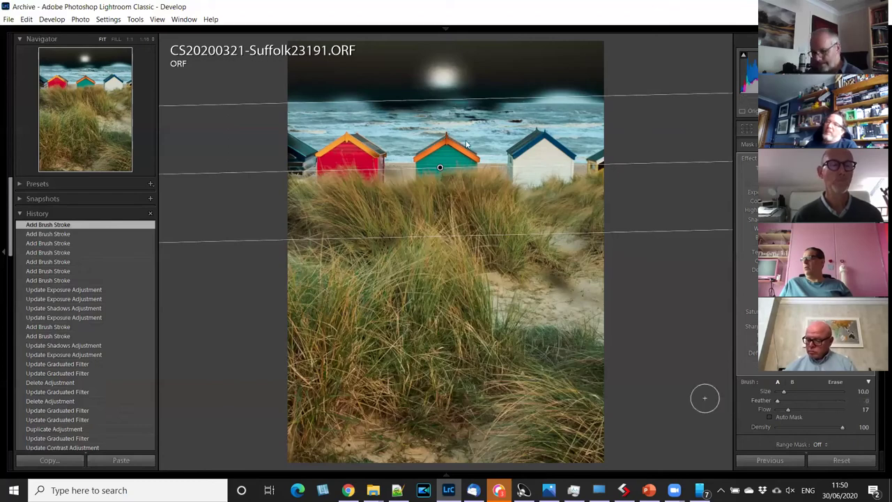
left_click(380, 62, "alt")
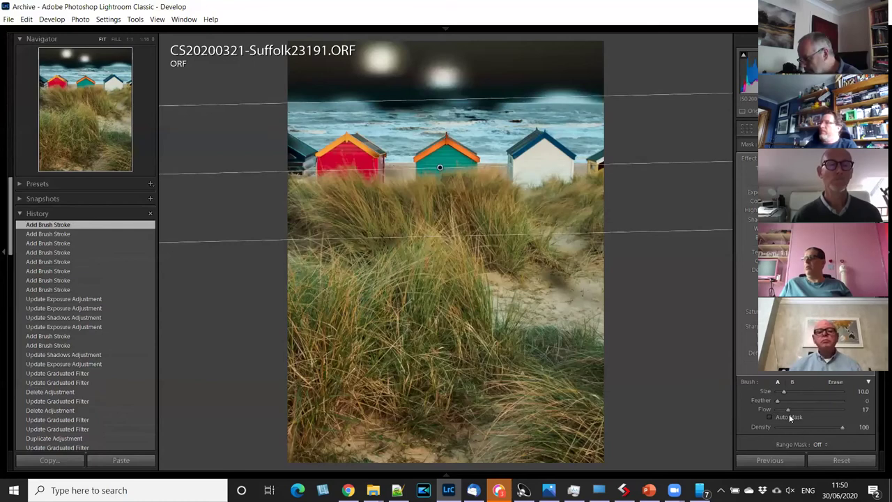
left_click_drag(787, 409, 858, 410)
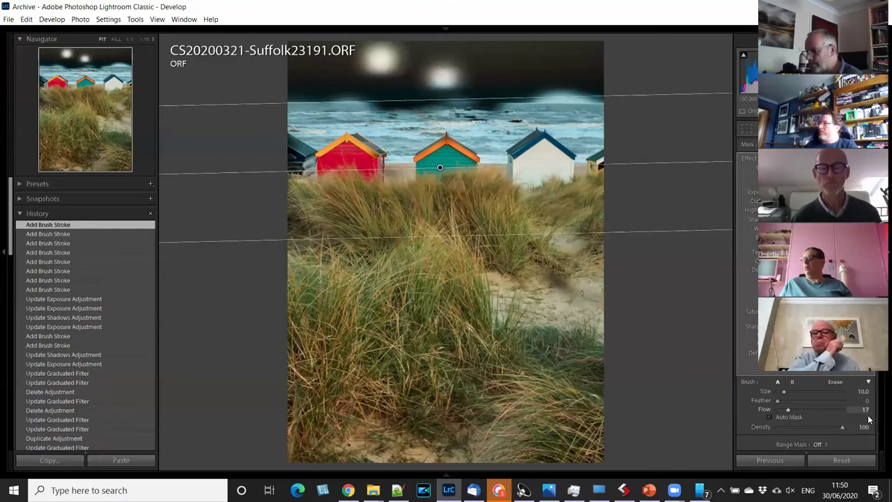
left_click(518, 66, "alt")
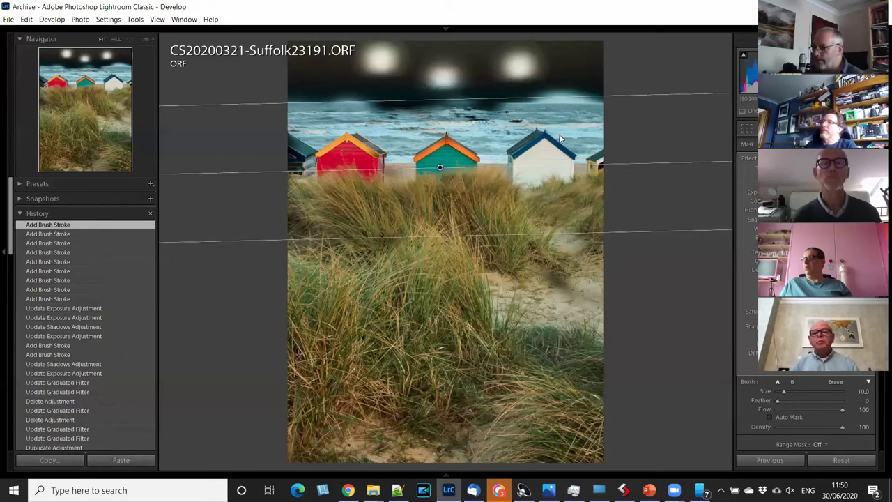
left_click_drag(559, 138, 604, 191)
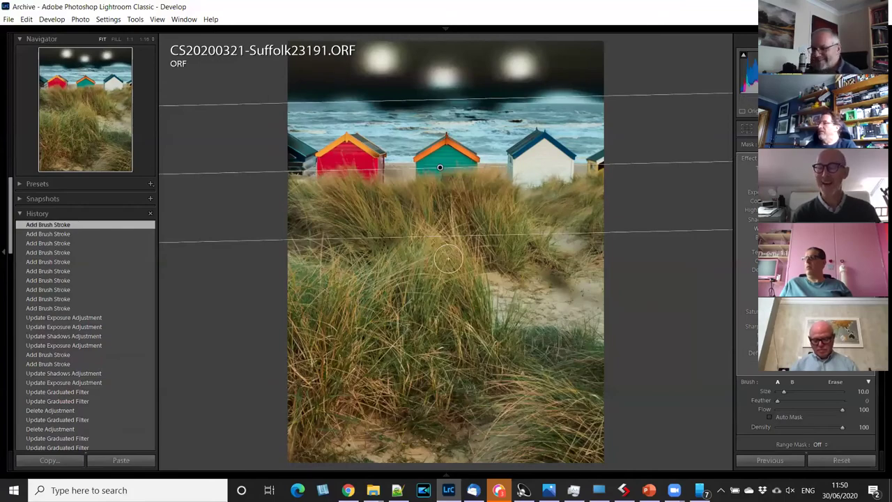
Open the teddy bear photo CS20200425-Local25073.ORF in the Develop module and activate the Adjustment Brush.
key("g")
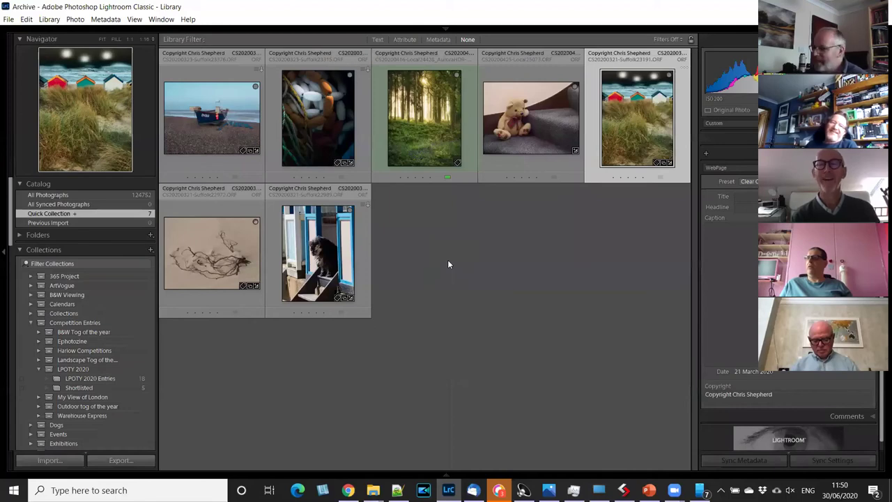
left_click(534, 154)
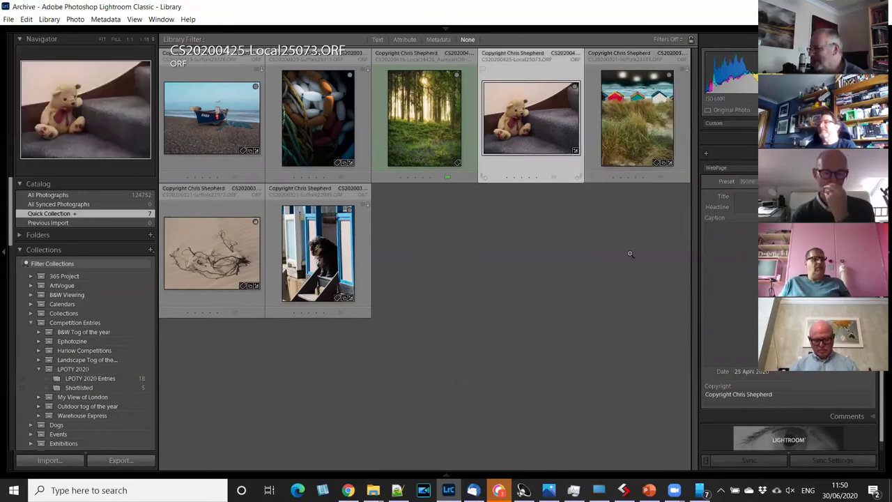
key("e")
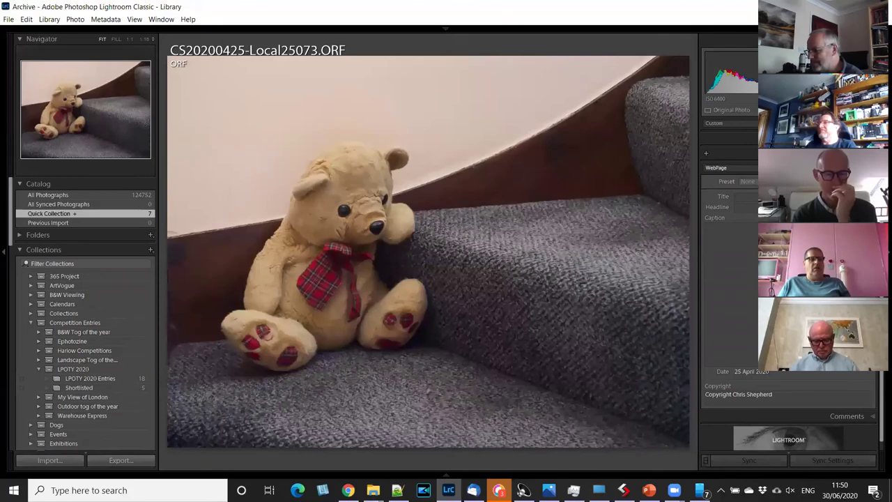
key("d")
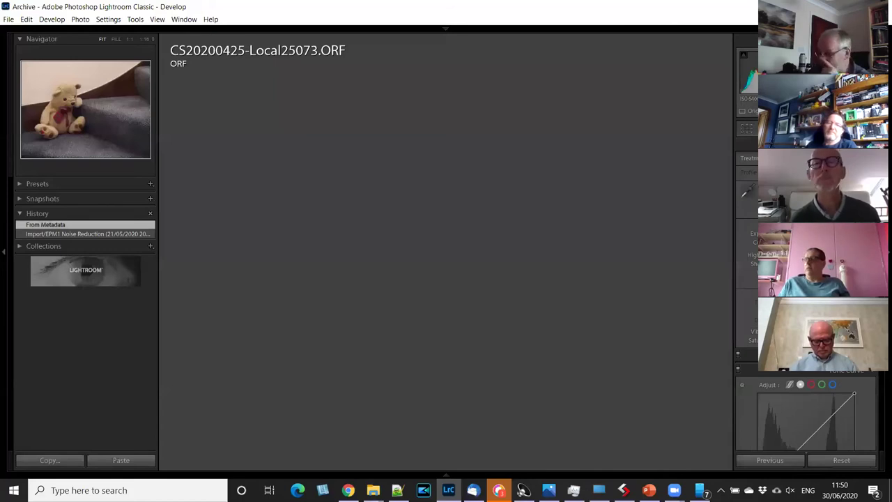
key("k")
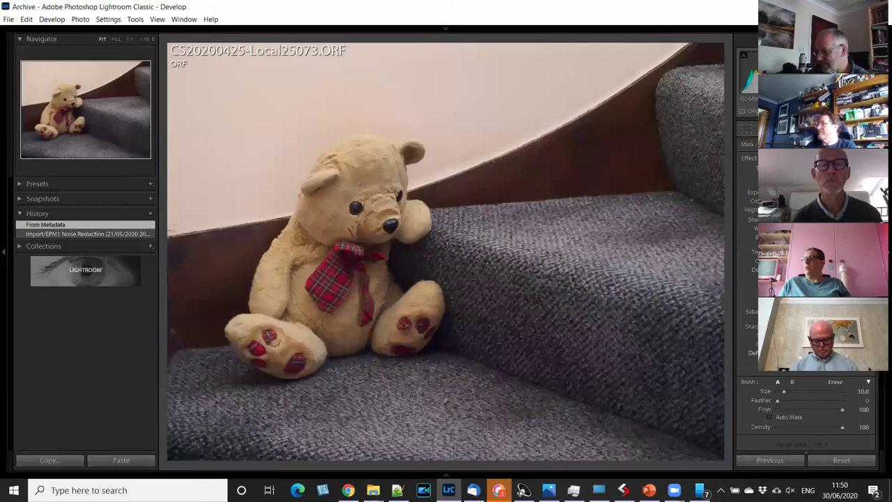
scroll(805, 411, "down", 2)
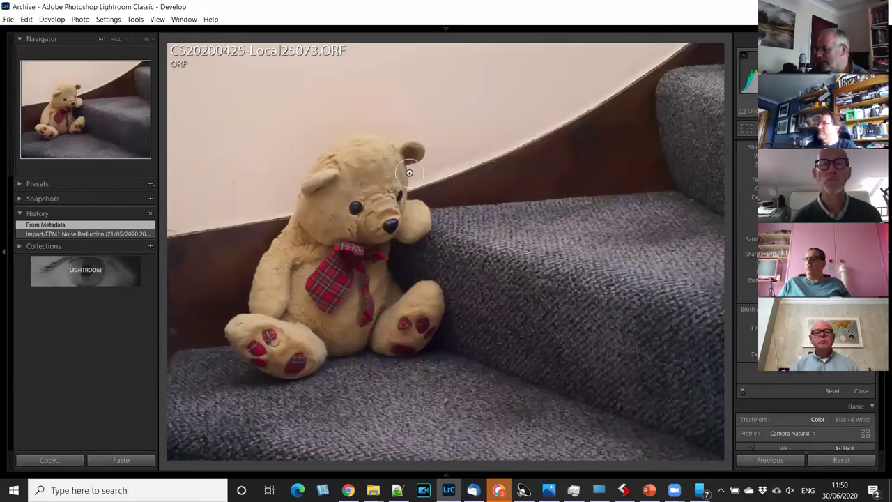
key("k")
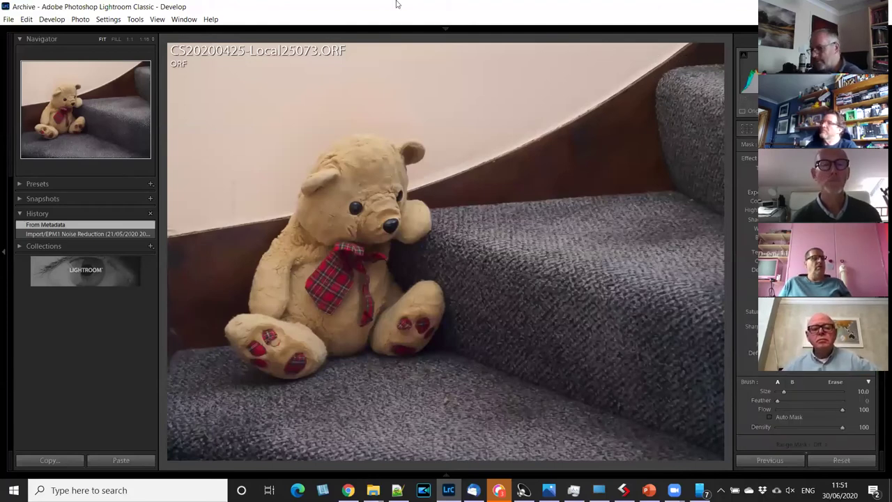
Enlarge brush A, set its Feather to 100, and paint a darkening stroke around the edges of the teddy bear photo.
scroll(525, 157, "up", 4)
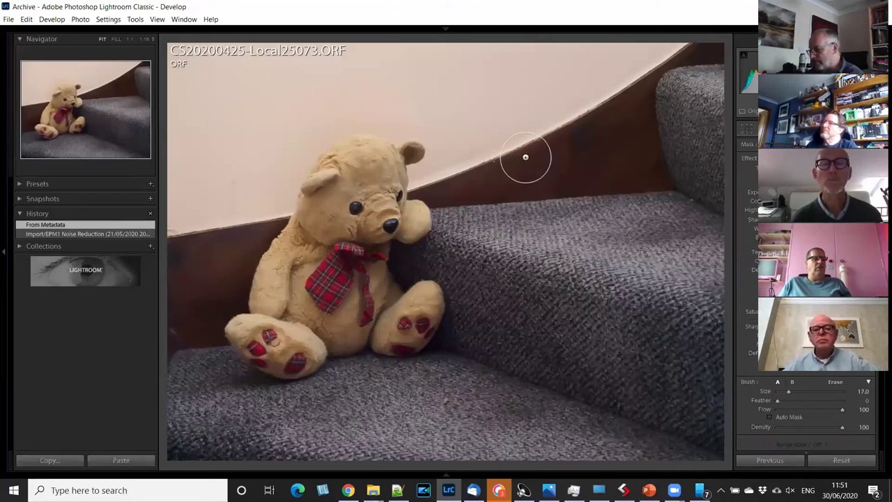
scroll(524, 157, "up", 3)
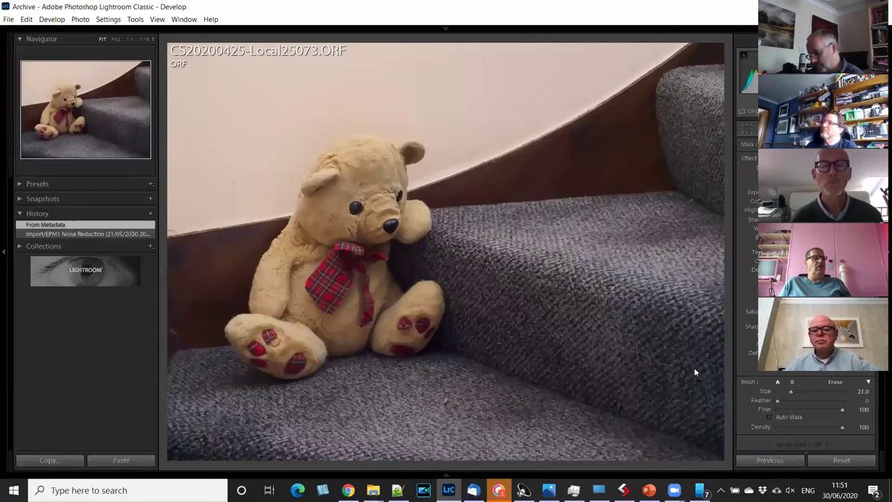
left_click_drag(776, 402, 839, 402)
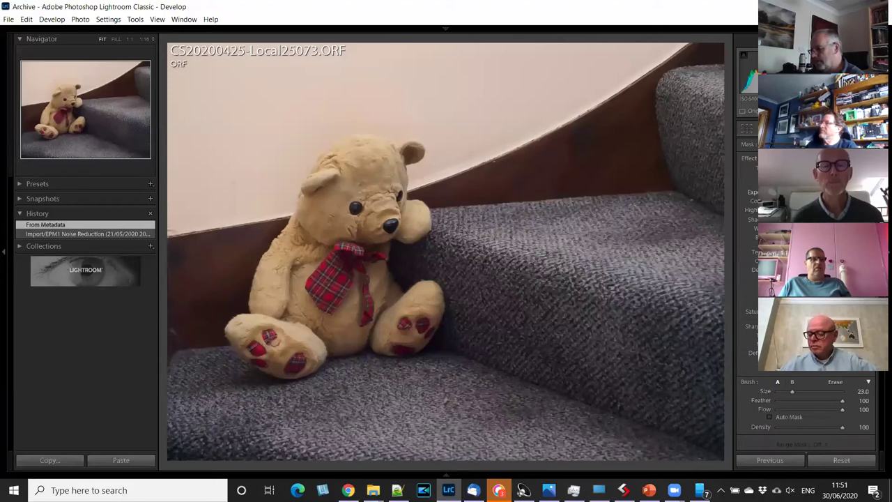
mouse_move(625, 437)
left_mouse_down()
mouse_move(737, 272)
mouse_move(697, 105)
mouse_move(550, 27)
mouse_move(369, 32)
mouse_move(143, 105)
mouse_move(119, 293)
mouse_move(313, 463)
mouse_move(647, 450)
mouse_move(627, 454)
mouse_move(606, 432)
left_mouse_up()
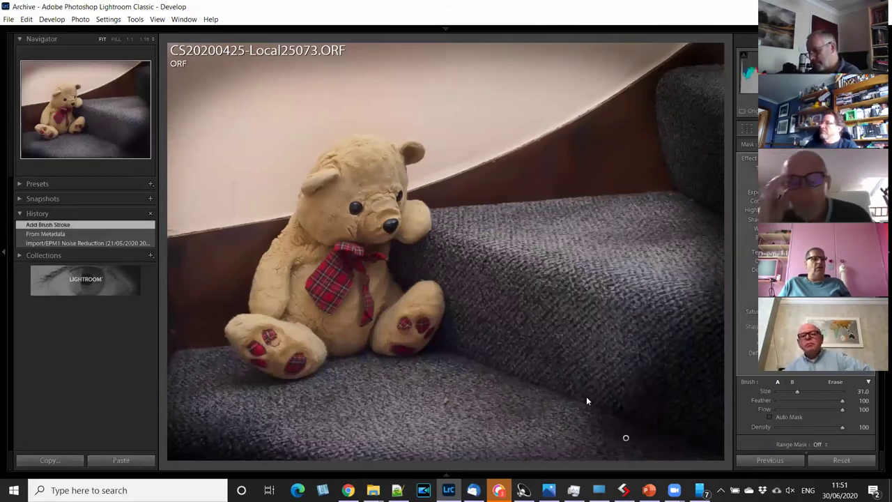
Paint further darkening over the stairs and wall with the brush at size 32, and moderate the adjustment's Exposure.
scroll(582, 401, "up", 2)
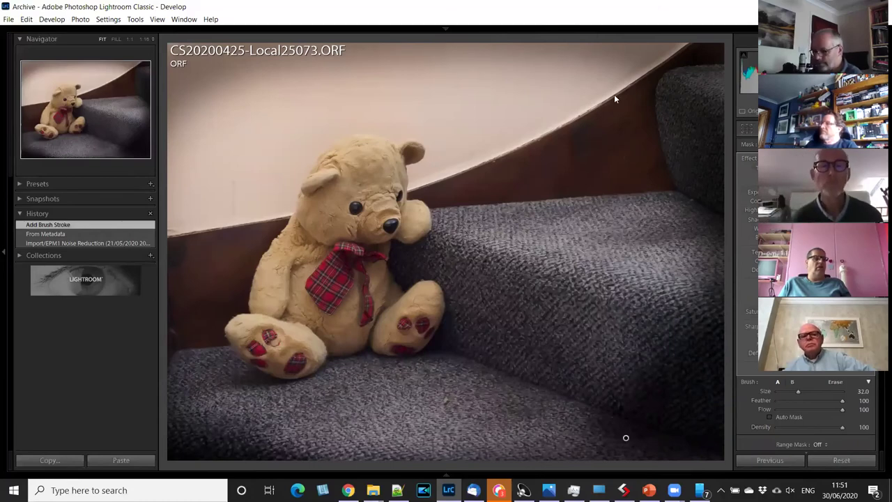
mouse_move(388, 28)
left_mouse_down()
mouse_move(594, 453)
mouse_move(314, 452)
mouse_move(712, 339)
left_mouse_up()
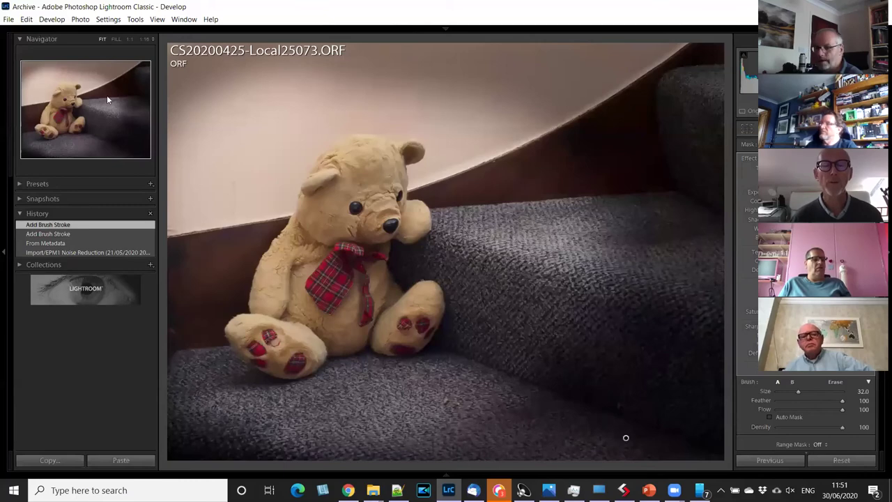
left_click(251, 84)
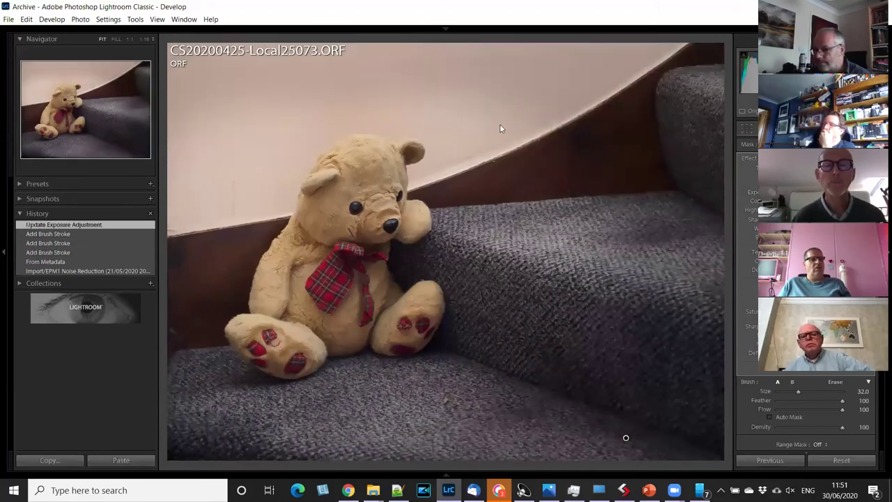
left_click_drag(500, 128, 120, 148)
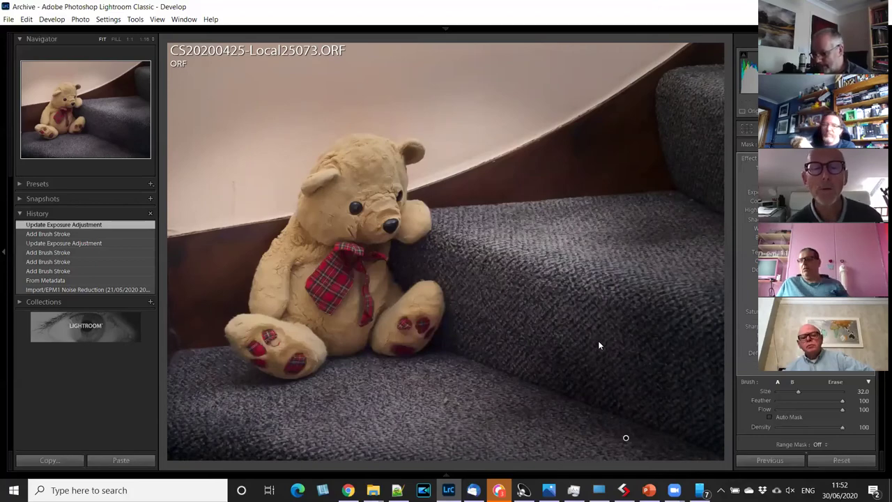
Show the toolbar beneath the photo and turn on the selected mask overlay for the brushed adjustment.
left_click(446, 477)
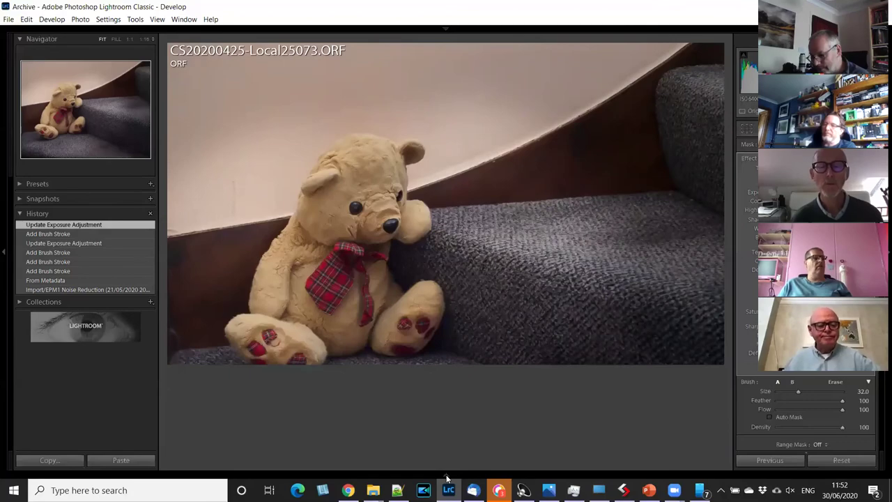
left_click(447, 476)
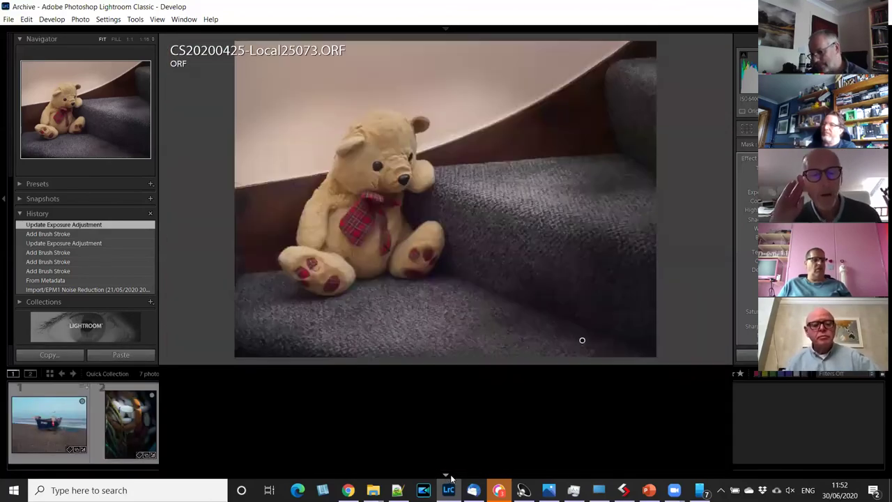
left_click(450, 478)
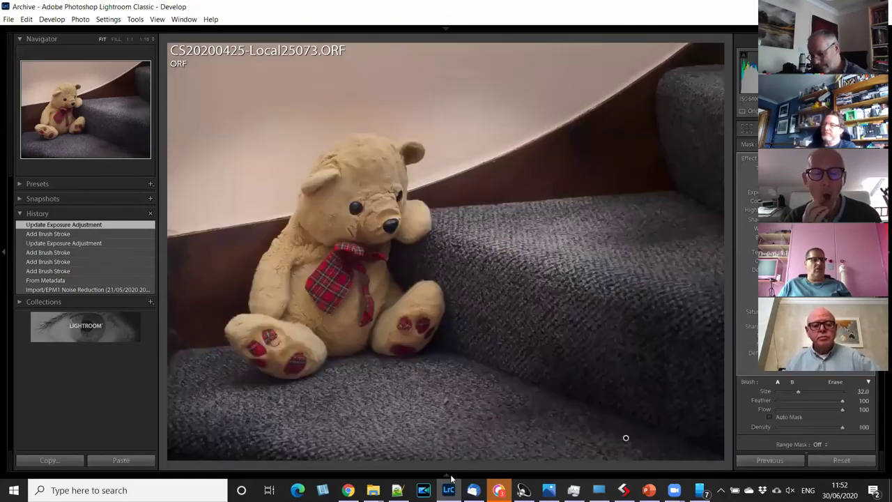
left_click(450, 478)
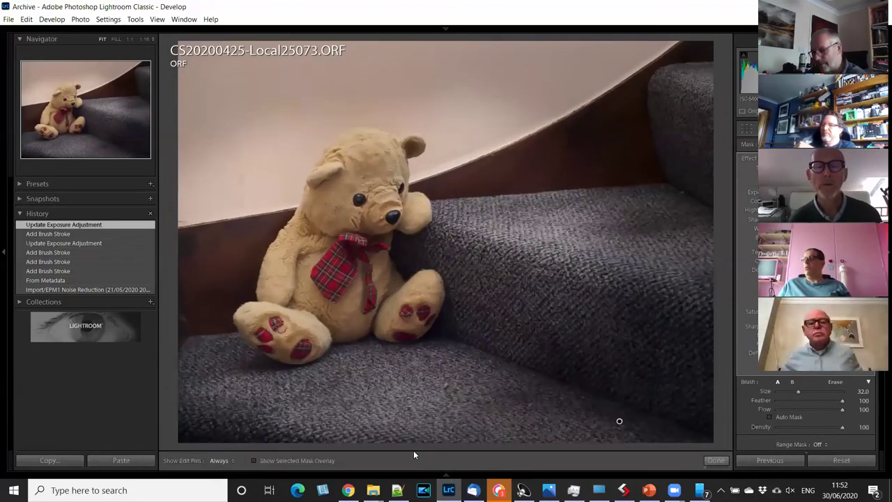
key("o")
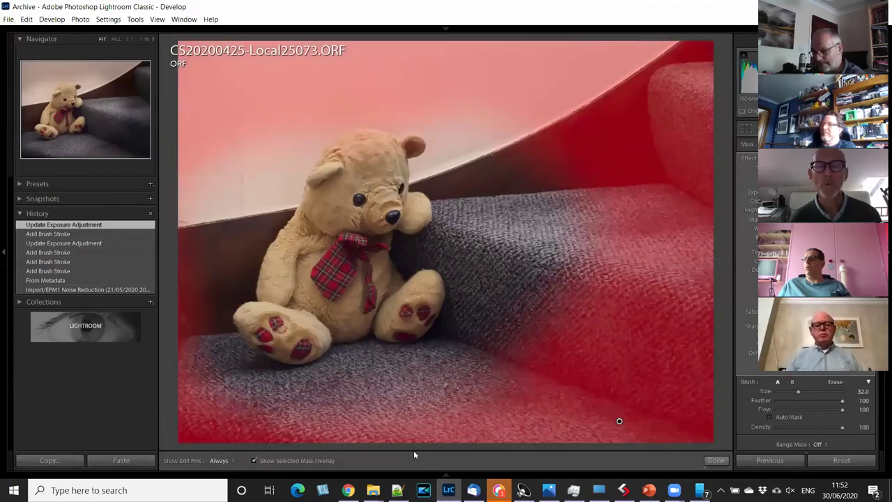
Turn off the selected mask overlay and hide the toolbar beneath the teddy bear photo.
mouse_move(447, 462)
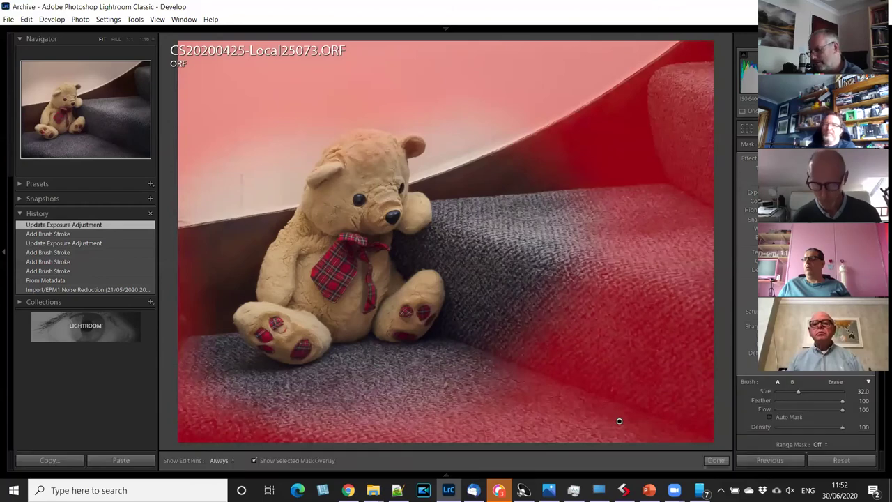
left_click(254, 460)
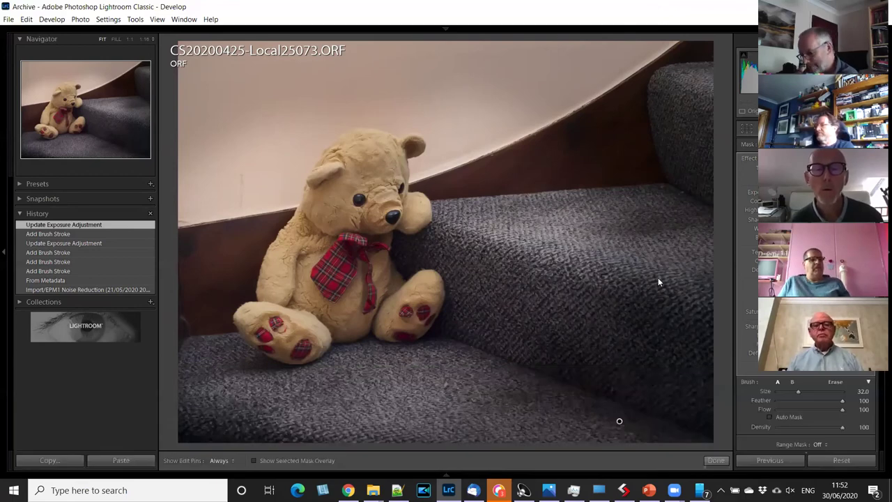
key("t")
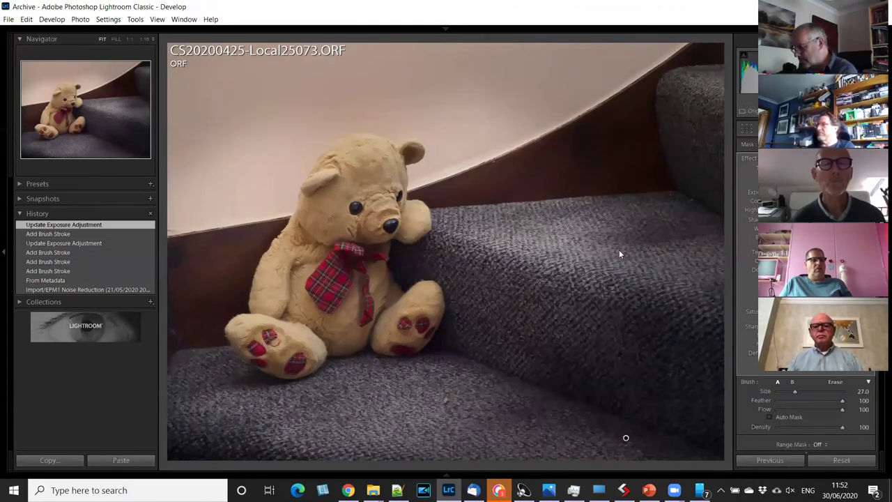
Try to brighten both of the bear's eyes with the brush at size 3, changing the selected adjustment's Exposure.
scroll(441, 196, "down", 3)
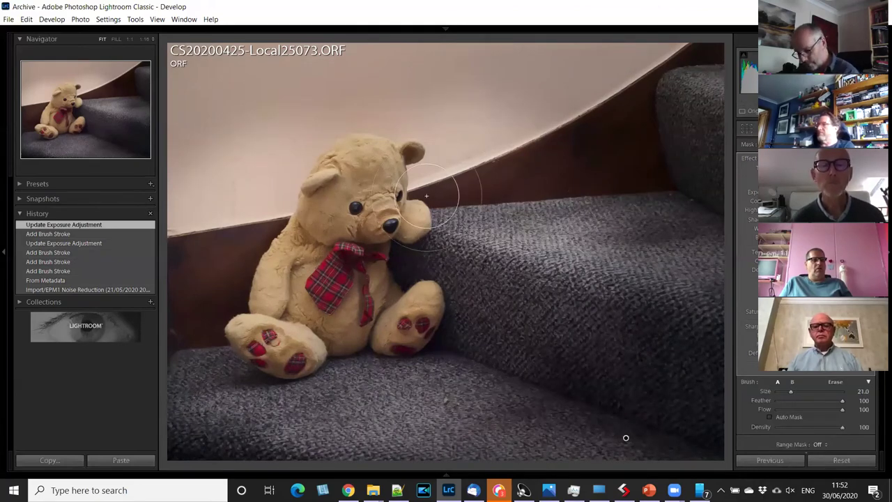
key("z")
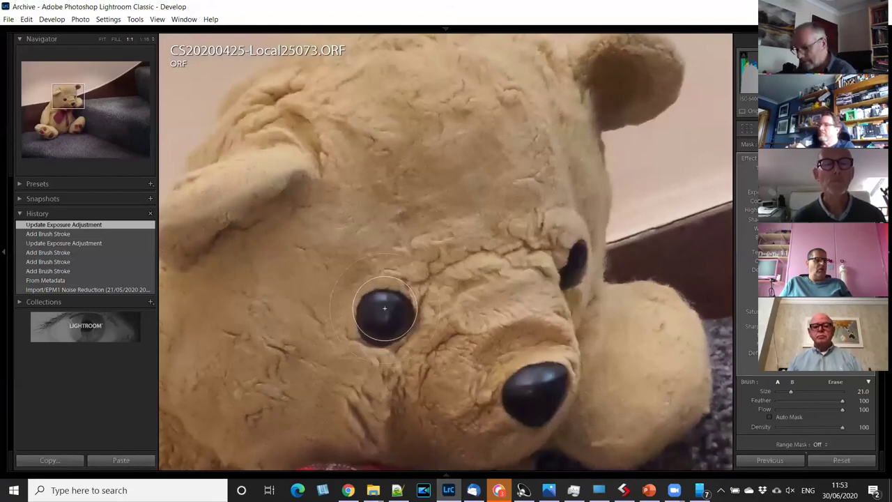
scroll(384, 307, "down", 3)
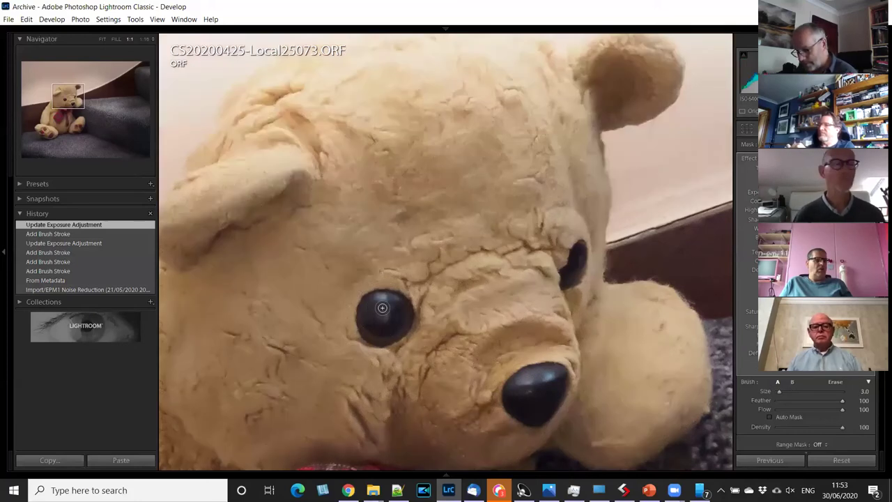
left_click(579, 261)
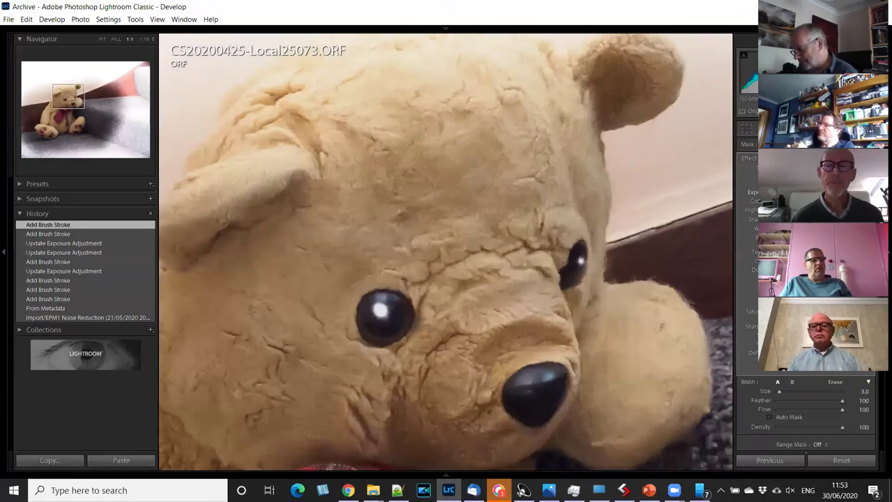
left_click_drag(826, 192, 803, 192)
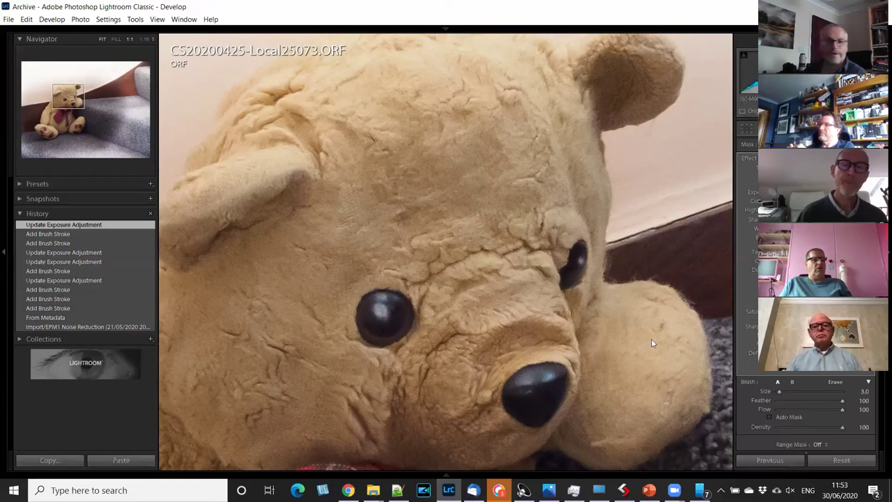
key("z")
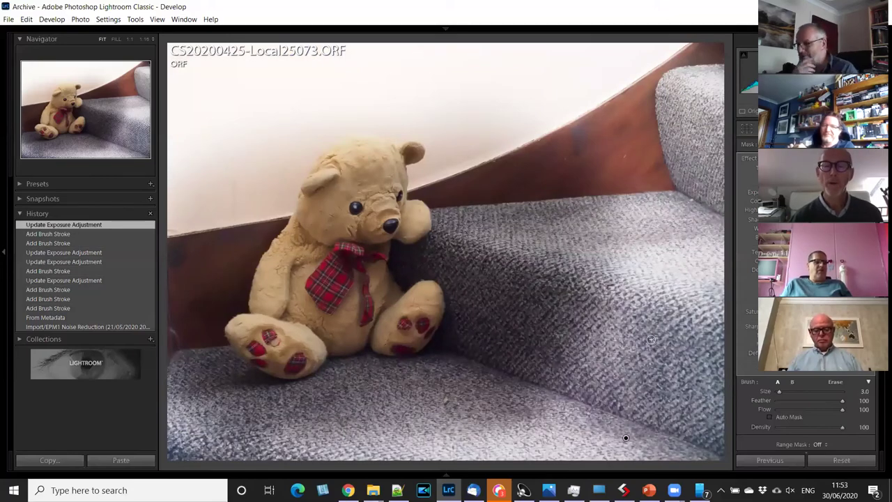
Undo the eye brush strokes and the Exposure changes made with them.
key("ctrl+z")
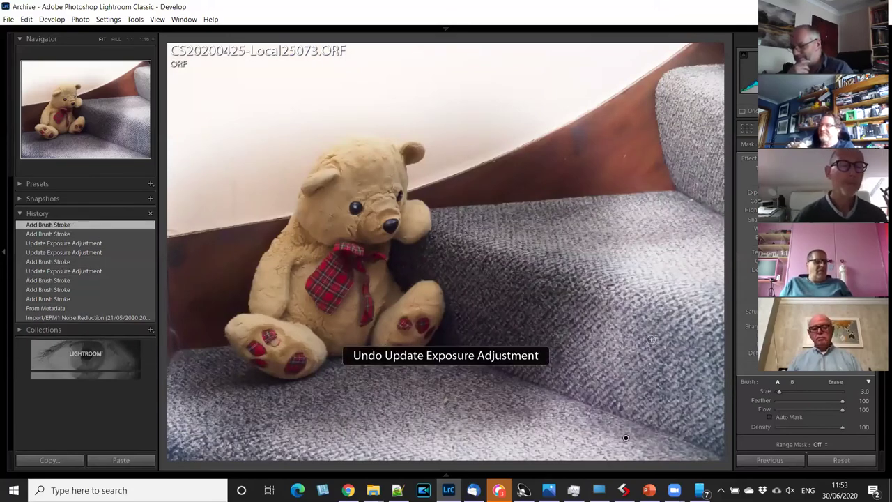
key("ctrl+z")
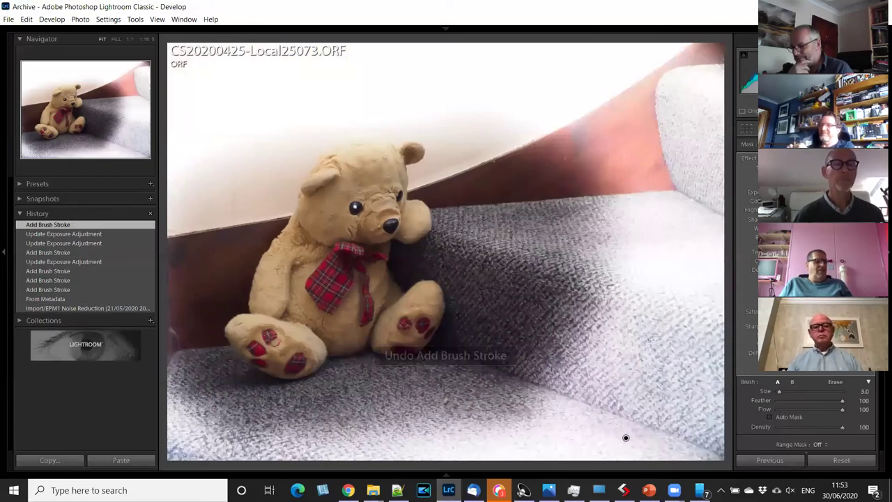
key("ctrl+z")
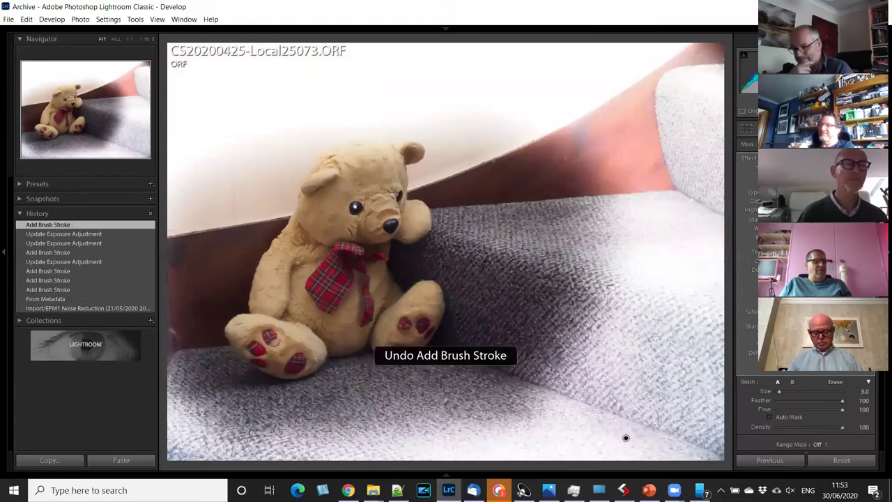
key("ctrl+z")
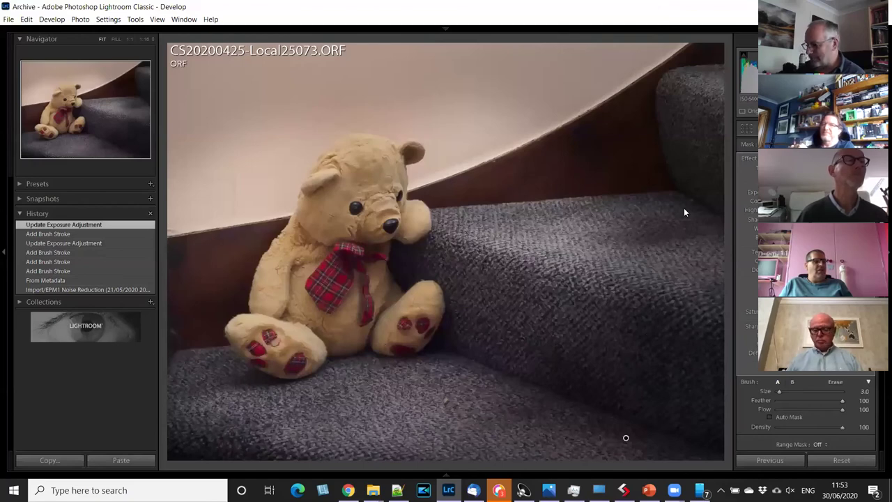
Start a separate brush adjustment and paint bright catchlights on both of the bear's eyes at size 3.
key("Return")
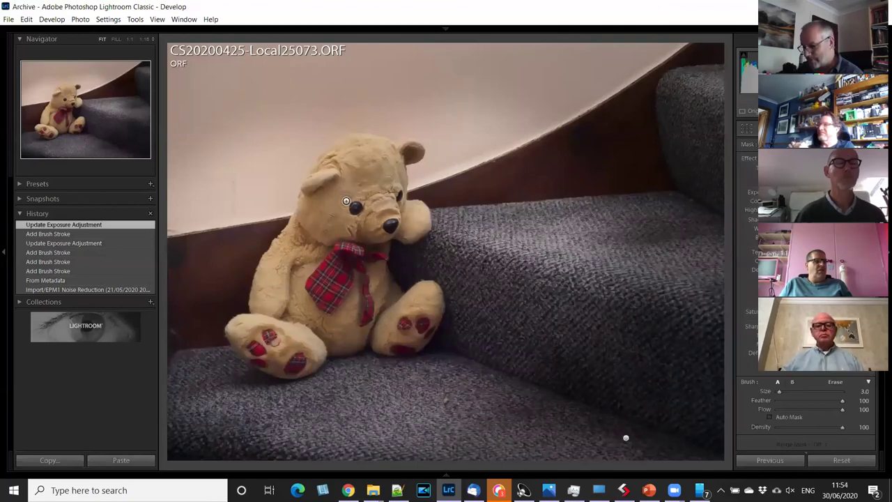
key("z")
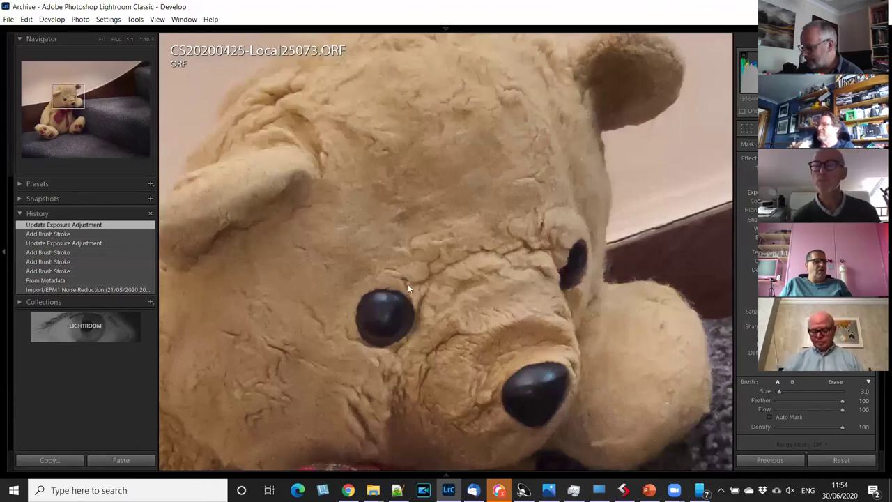
left_click(385, 312)
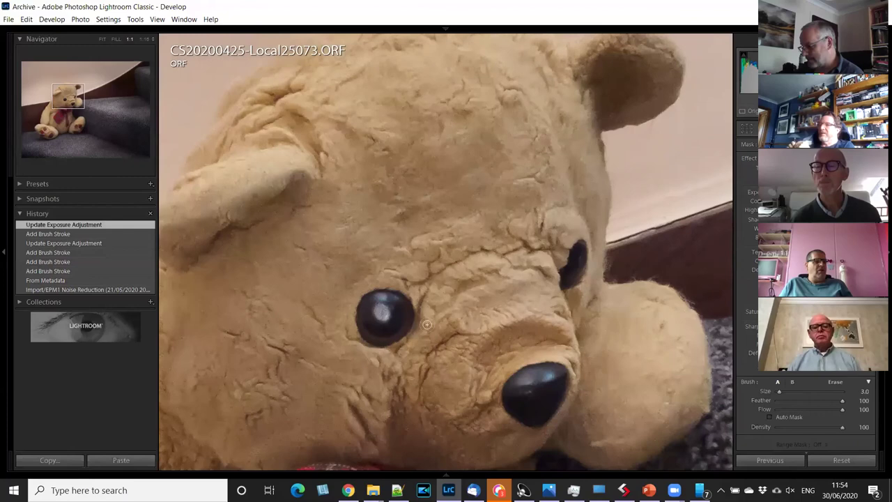
left_click(579, 256)
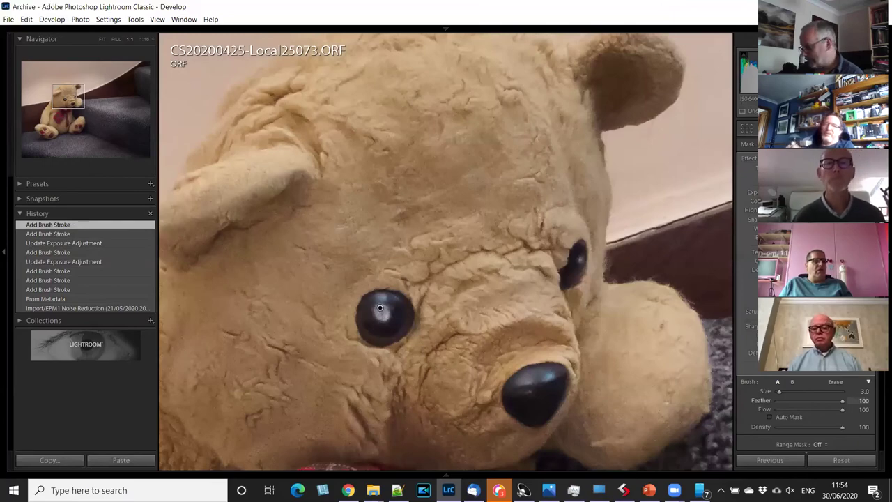
key("z")
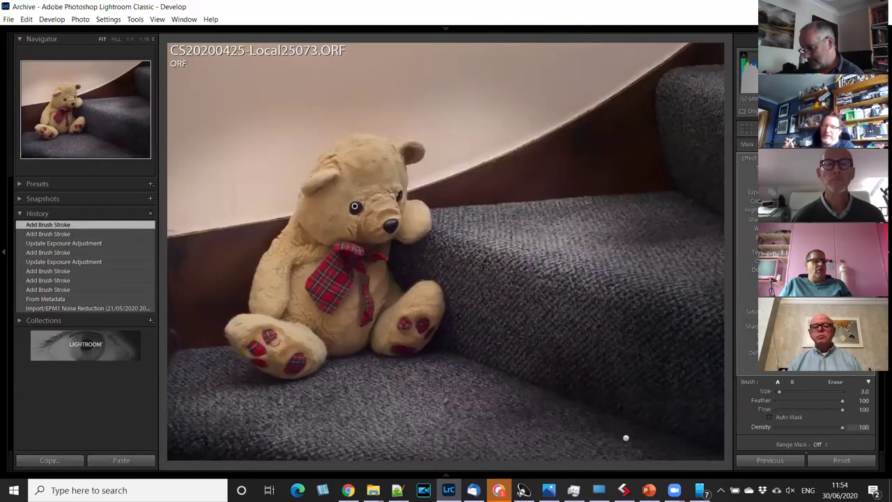
Close the Adjustment Brush to view the edited photo without its edit pins.
key("k")
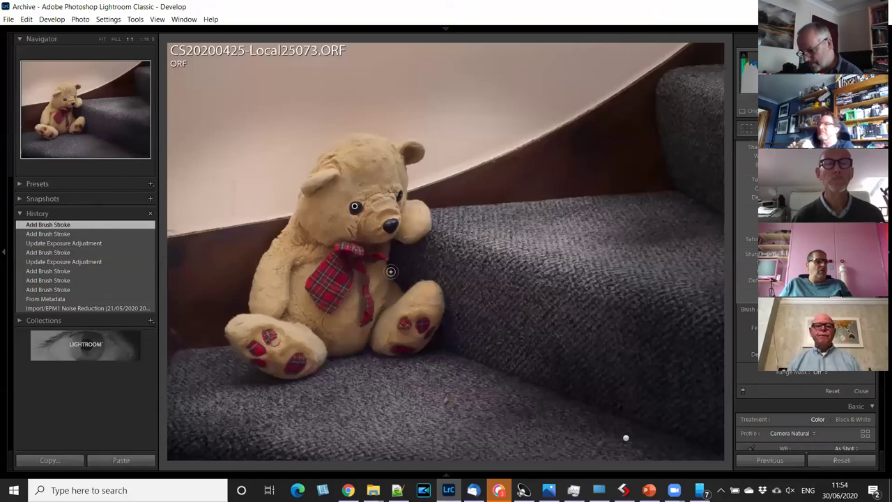
key("z")
key("z")
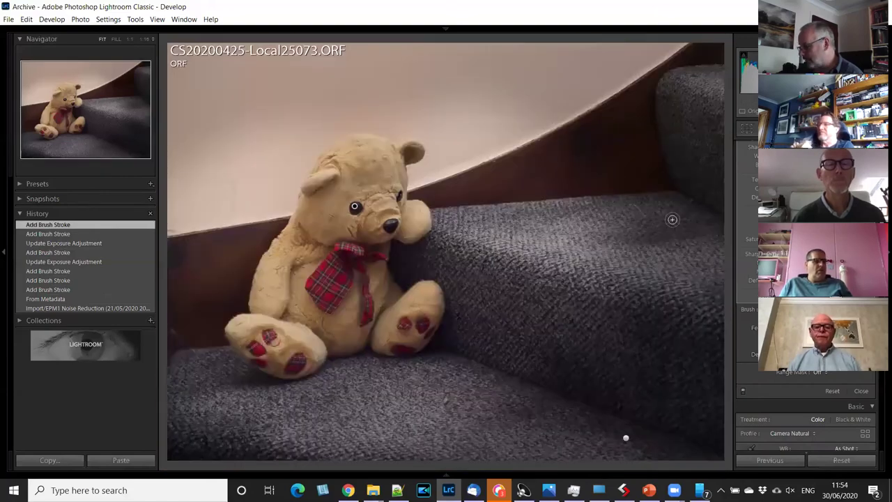
left_click(861, 392)
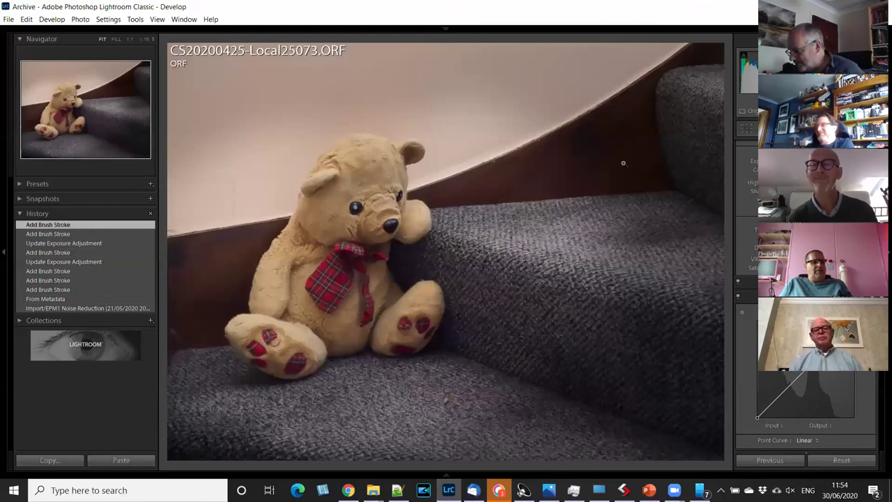
scroll(804, 278, "up", 2)
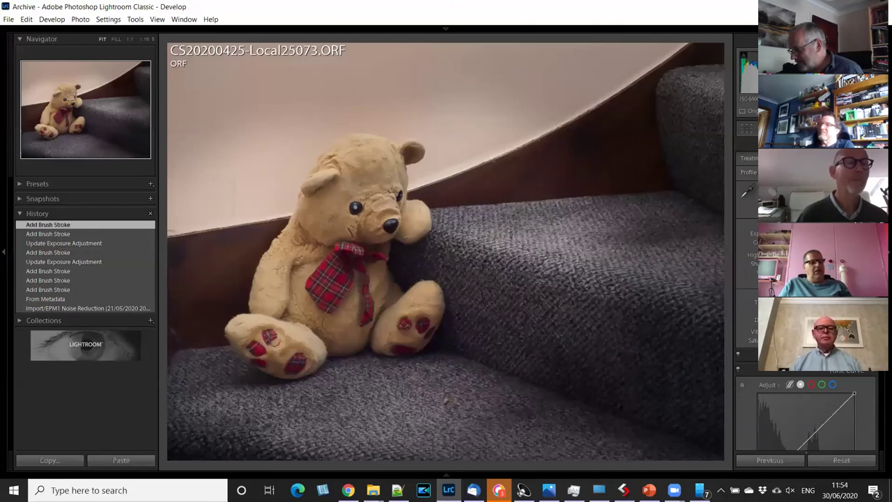
Reactivate the Adjustment Brush and erase part of the darkening adjustment over the front of the stairs.
key("k")
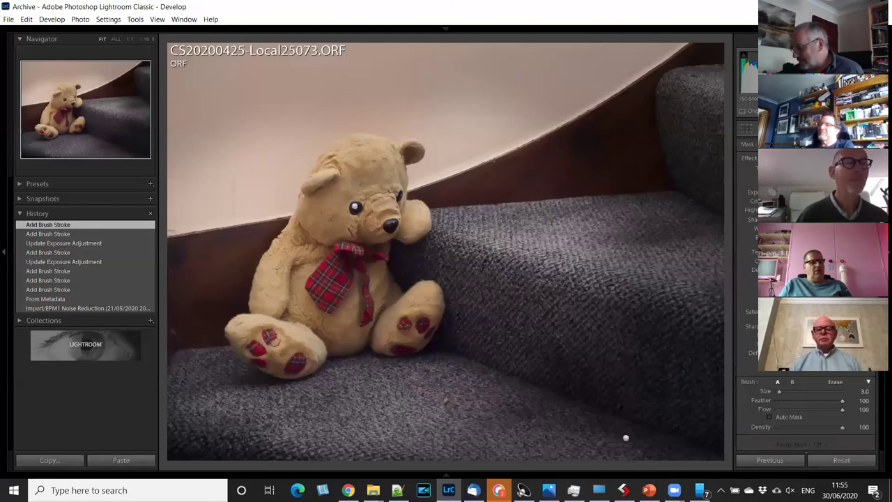
key("k")
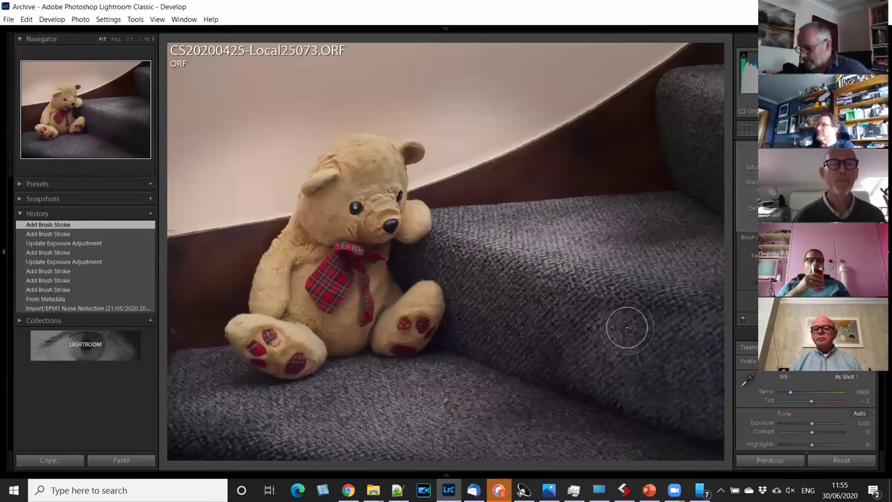
mouse_move(626, 327)
left_mouse_down()
mouse_move(643, 378)
mouse_move(711, 398)
left_mouse_up()
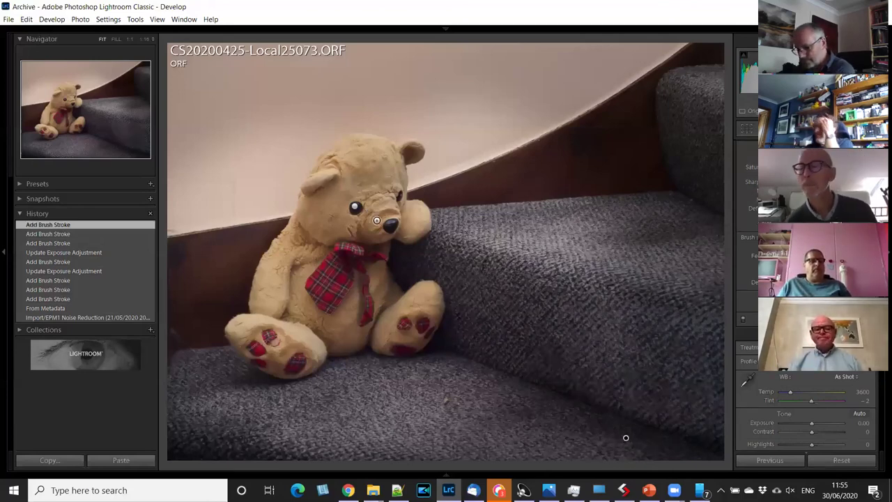
Delete the darkening adjustment and the eye-brightening adjustment from the photo.
key("Delete")
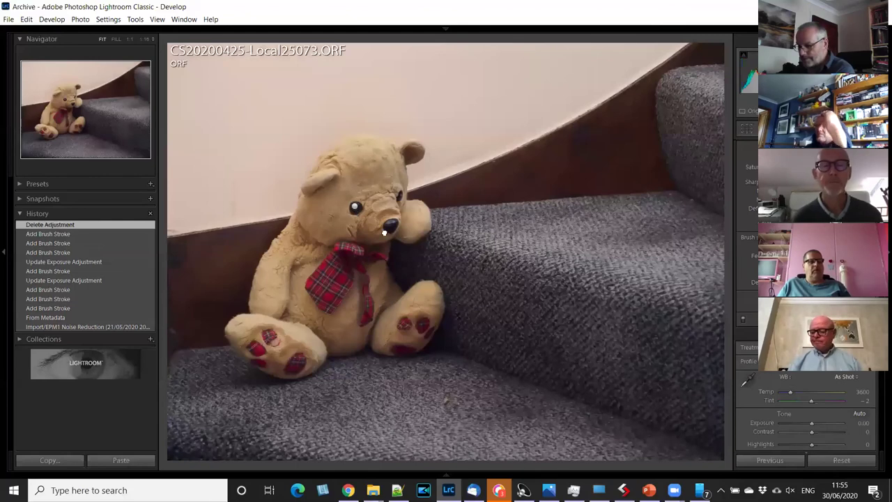
left_click(355, 207)
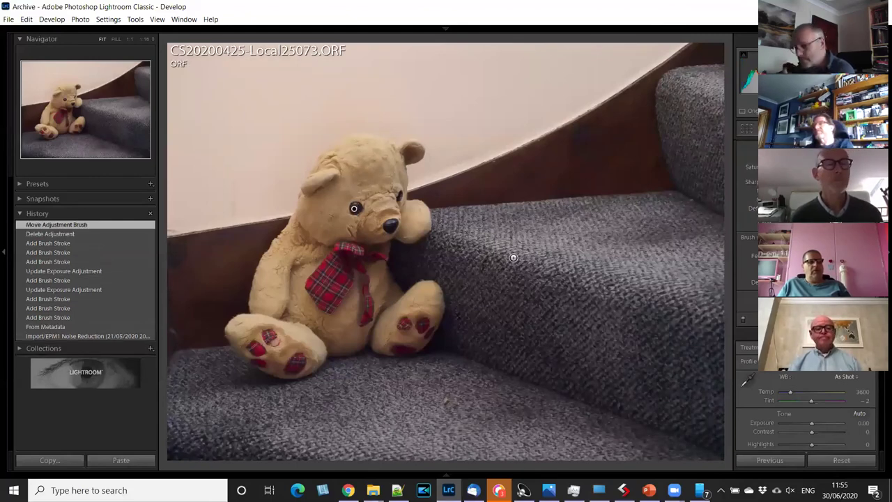
key("Delete")
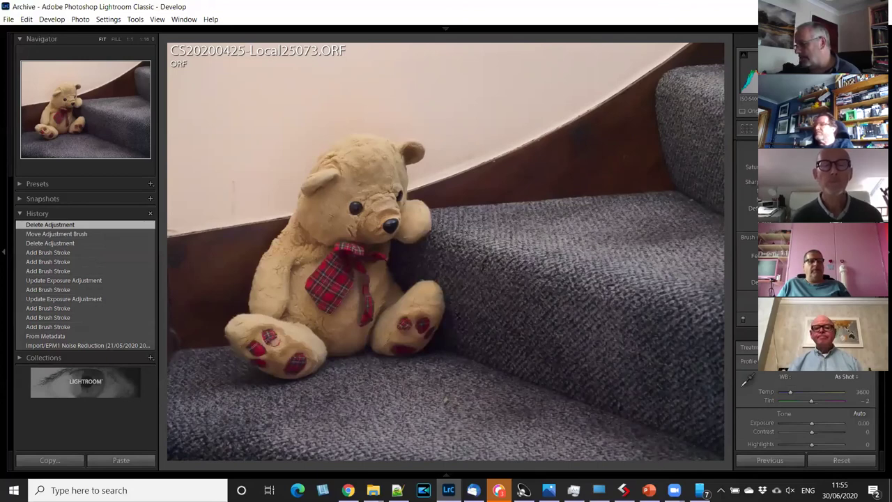
Enable Auto Mask, set the brush size to 7, and paint darkening along the wall's lower edge and around the bear's head.
key("k")
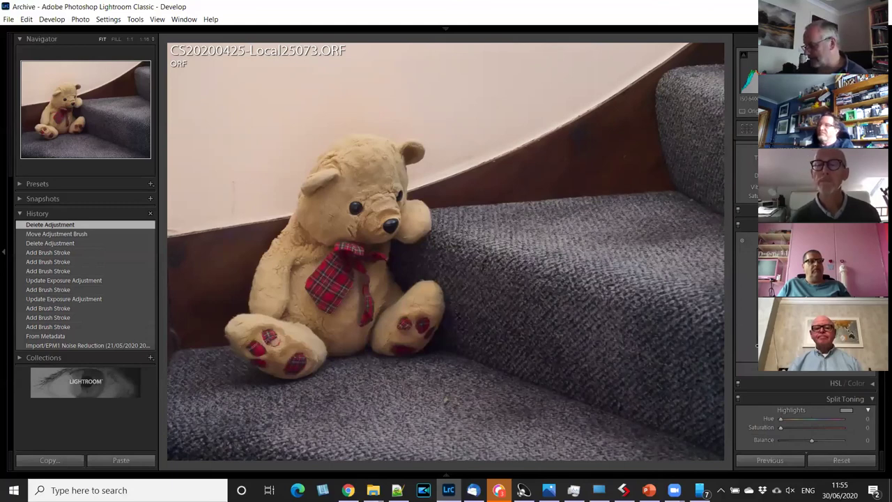
key("k")
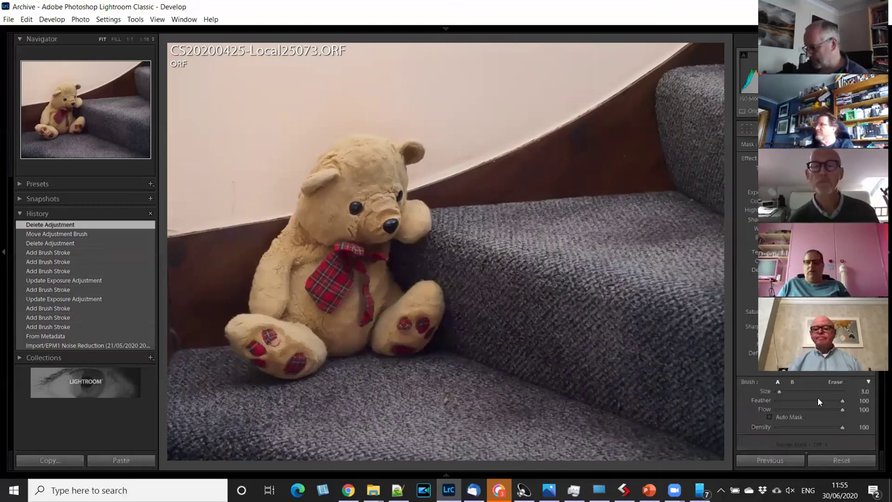
left_click(769, 416)
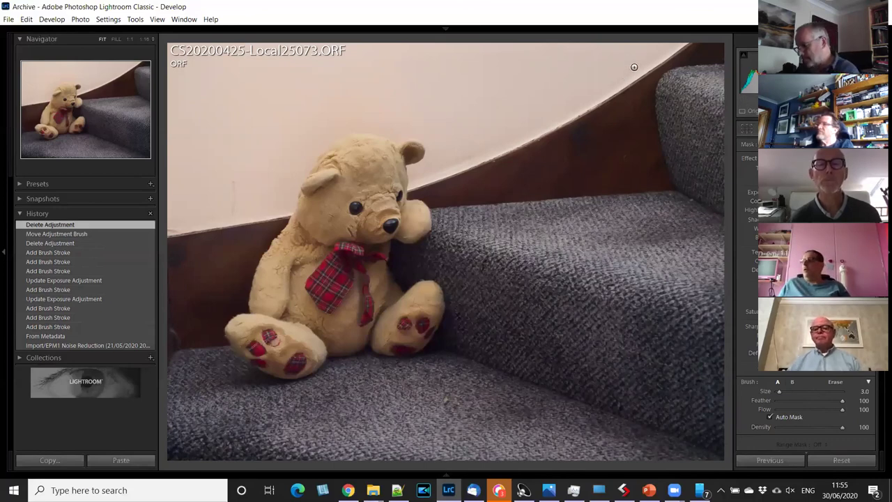
scroll(664, 52, "up", 1)
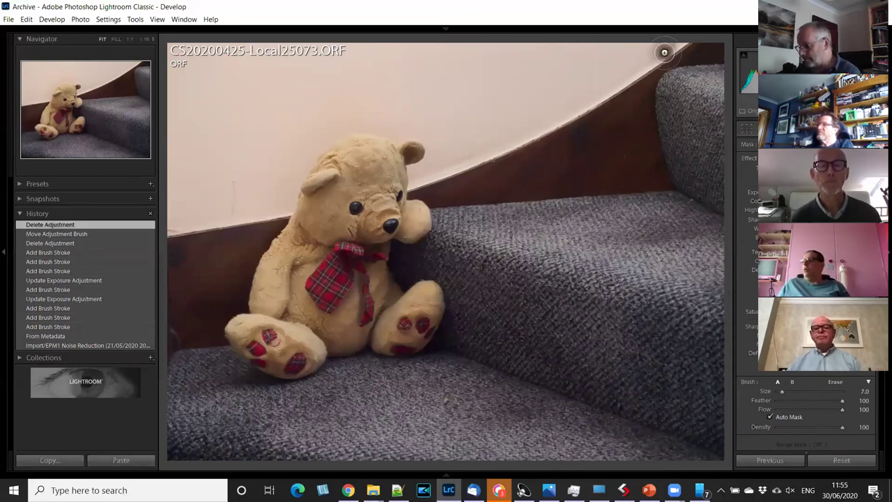
mouse_move(592, 88)
left_mouse_down()
mouse_move(686, 46)
mouse_move(418, 174)
mouse_move(436, 159)
mouse_move(434, 140)
mouse_move(356, 117)
mouse_move(313, 142)
mouse_move(321, 160)
left_mouse_up()
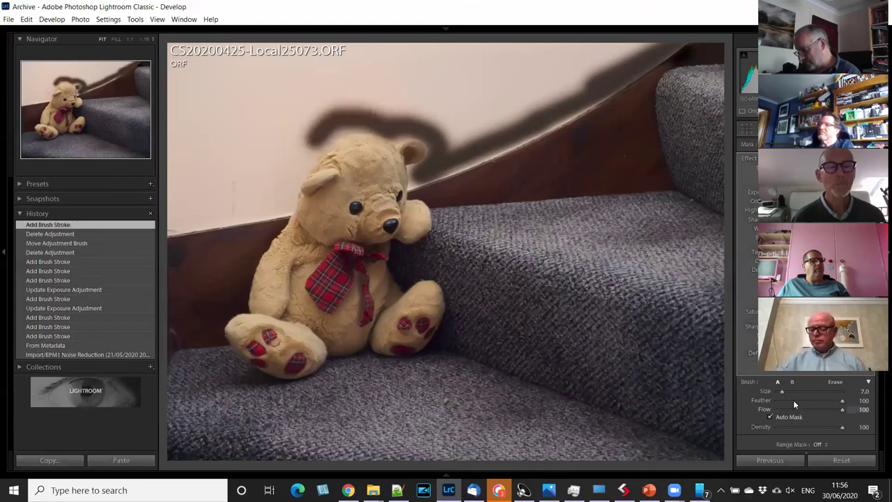
Set the brush feather to 31 and paint the darkening over the rest of the wall, enlarging the brush to 14 for the gaps.
left_click(798, 403)
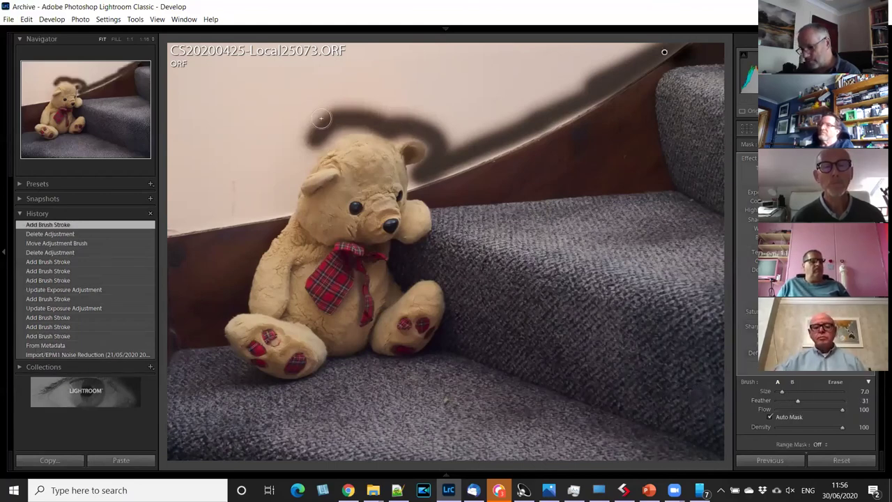
mouse_move(318, 123)
left_mouse_down()
mouse_move(307, 150)
mouse_move(350, 126)
mouse_move(426, 127)
mouse_move(432, 150)
mouse_move(418, 175)
mouse_move(551, 123)
mouse_move(658, 46)
mouse_move(597, 57)
mouse_move(345, 54)
left_mouse_up()
mouse_move(295, 167)
left_mouse_down()
mouse_move(287, 208)
mouse_move(168, 227)
mouse_move(174, 168)
left_mouse_up()
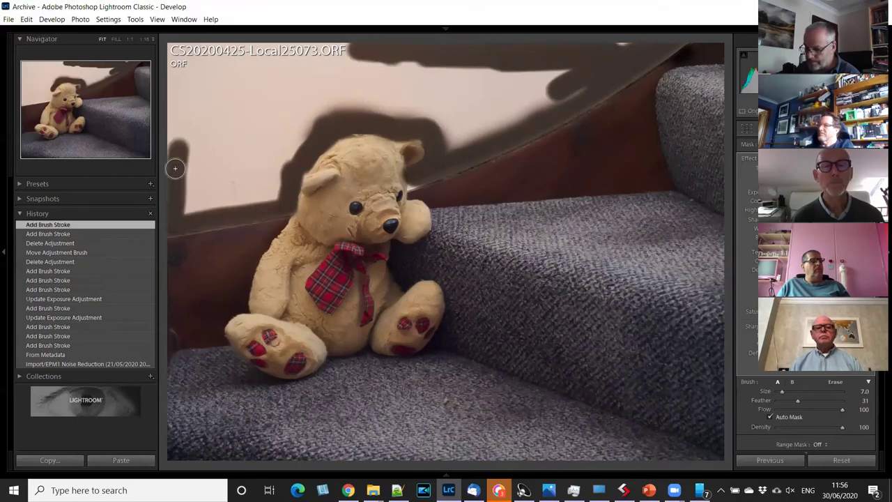
left_click_drag(186, 106, 186, 106)
left_click_drag(225, 159, 286, 125)
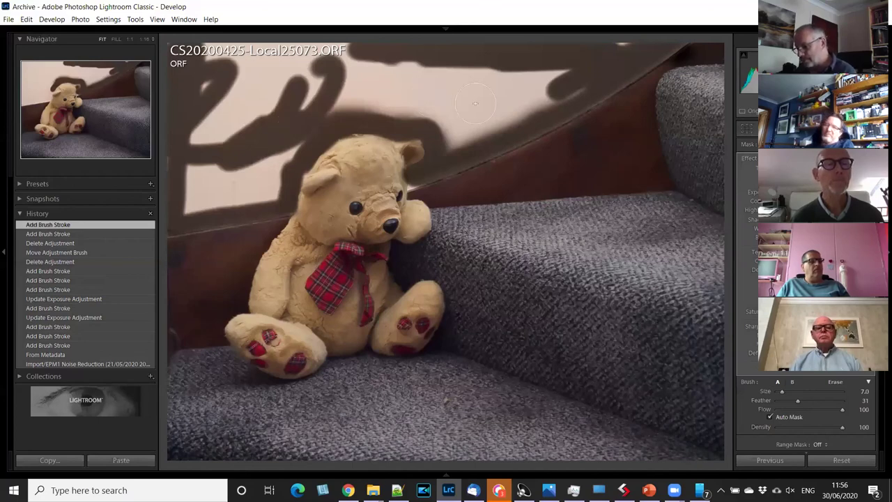
mouse_move(475, 103)
left_mouse_down()
mouse_move(533, 104)
mouse_move(124, 100)
left_mouse_up()
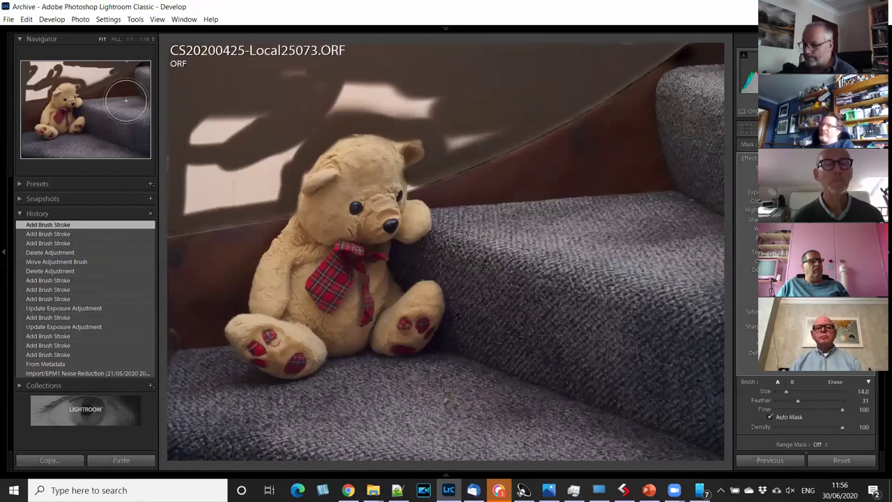
mouse_move(201, 135)
left_mouse_down()
mouse_move(278, 144)
mouse_move(279, 151)
mouse_move(258, 183)
mouse_move(179, 194)
mouse_move(187, 153)
mouse_move(267, 125)
mouse_move(281, 135)
mouse_move(359, 101)
mouse_move(397, 98)
mouse_move(474, 140)
mouse_move(548, 104)
mouse_move(627, 30)
mouse_move(615, 66)
mouse_move(452, 149)
mouse_move(523, 93)
mouse_move(172, 181)
mouse_move(604, 113)
mouse_move(446, 165)
left_mouse_up()
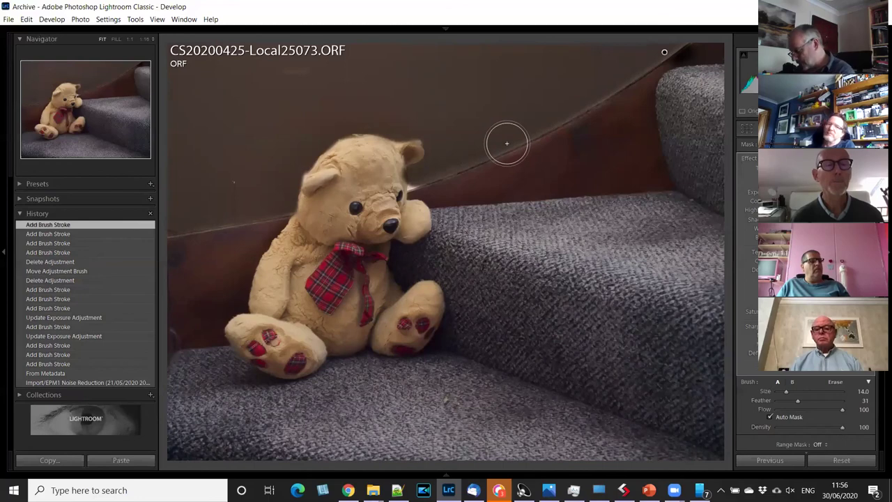
Reduce the brush size to 9 and dab darkening onto the bear's ear beside the wall.
scroll(507, 142, "down", 5)
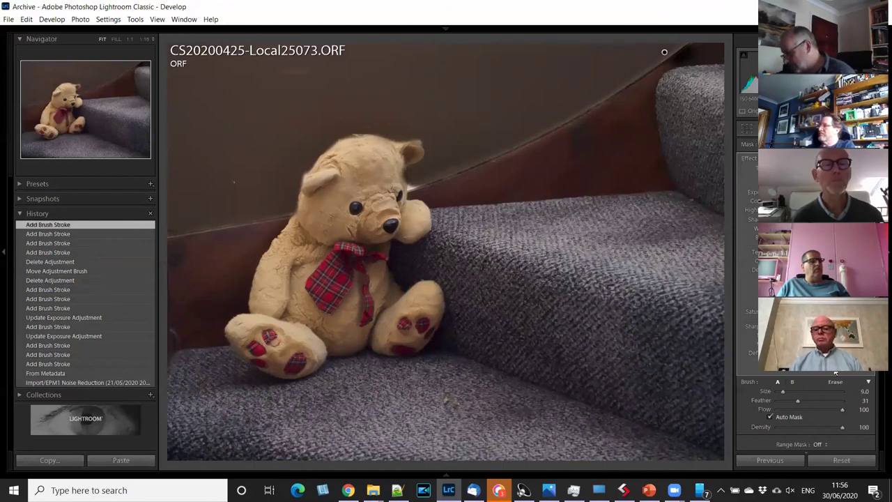
scroll(835, 374, "down", 5)
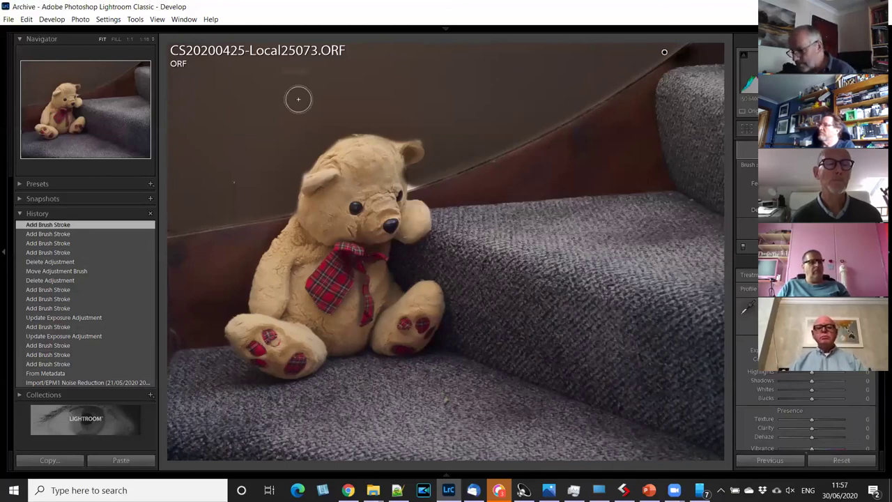
left_click(404, 154)
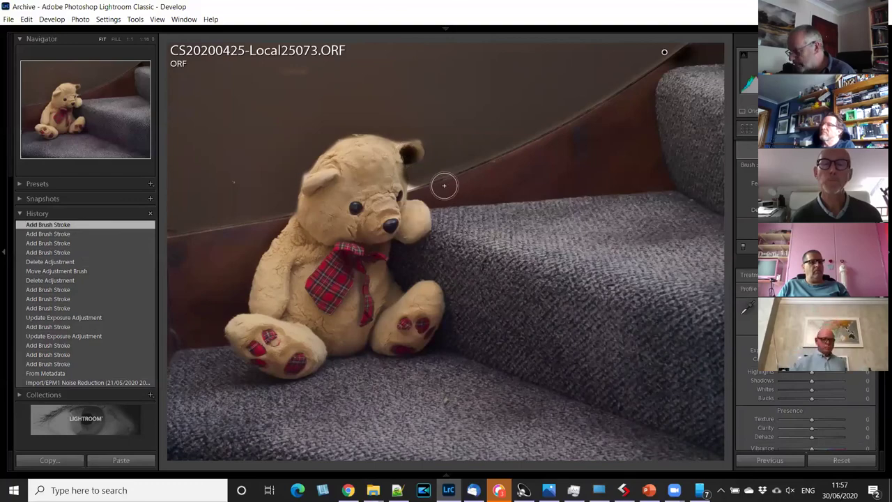
Erase the darkening from the bear's ear and the adjoining side of its head at 1:1, then return to the full photo.
key("z")
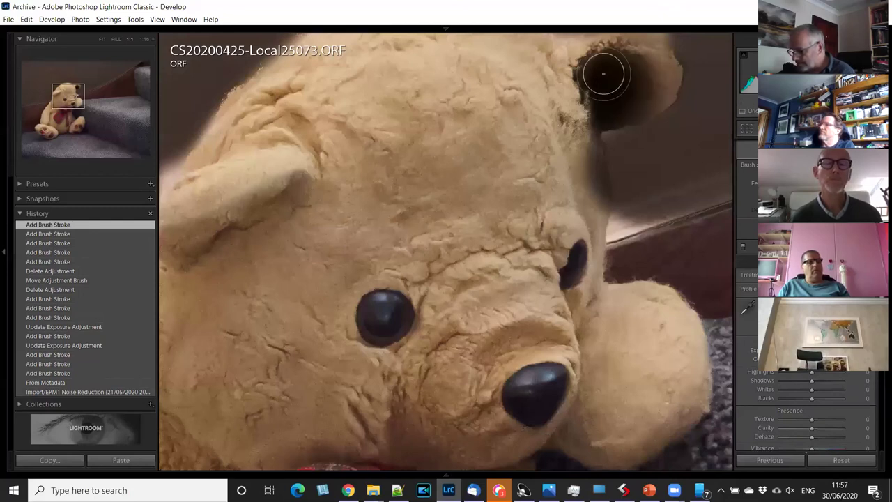
left_click_drag(604, 73, 655, 85)
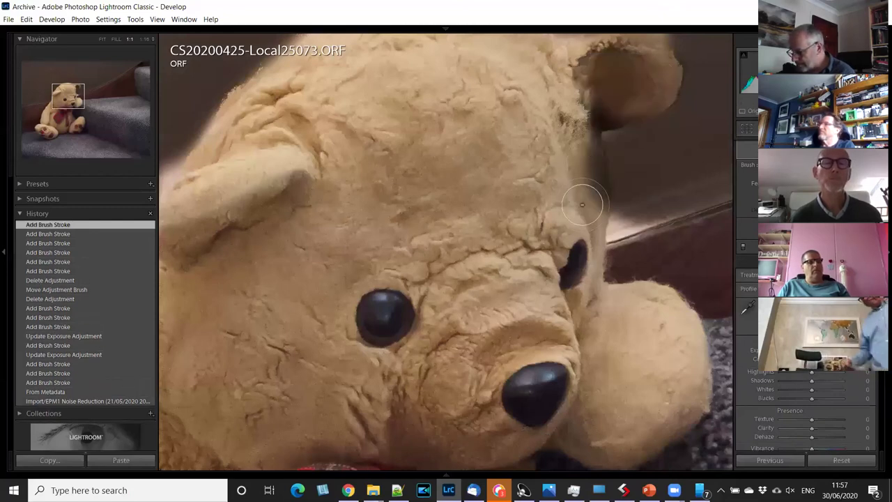
mouse_move(582, 204)
left_mouse_down()
mouse_move(573, 139)
mouse_move(589, 75)
left_mouse_up()
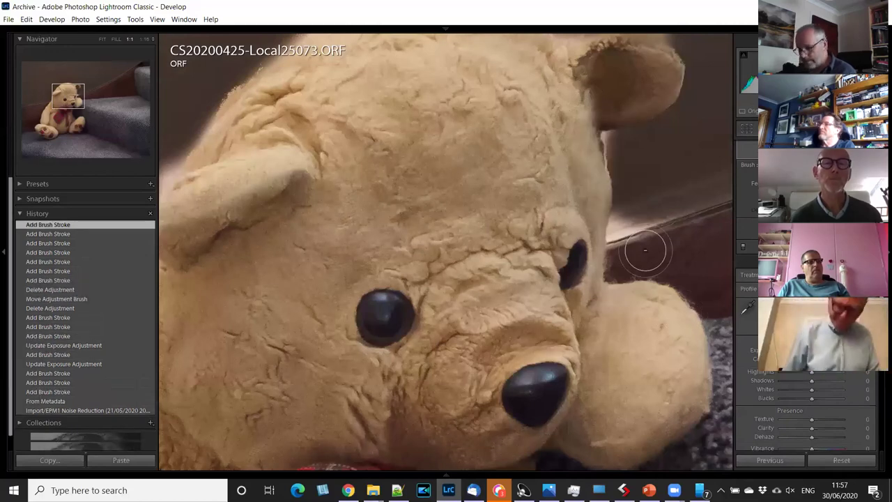
left_click(560, 240)
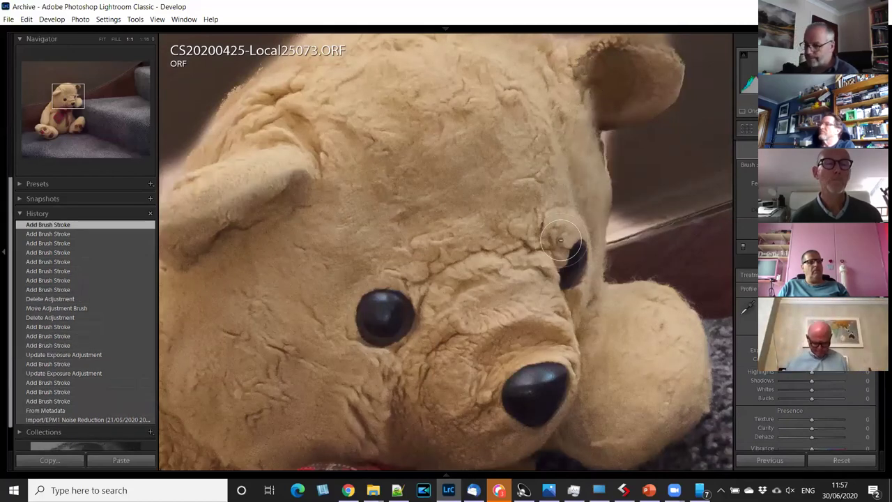
key("z")
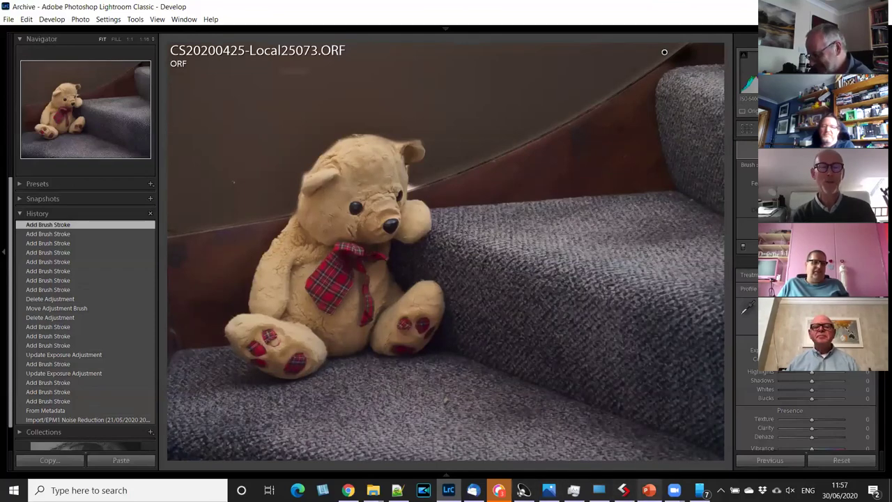
Switch to the Zoom meeting.
mouse_move(673, 490)
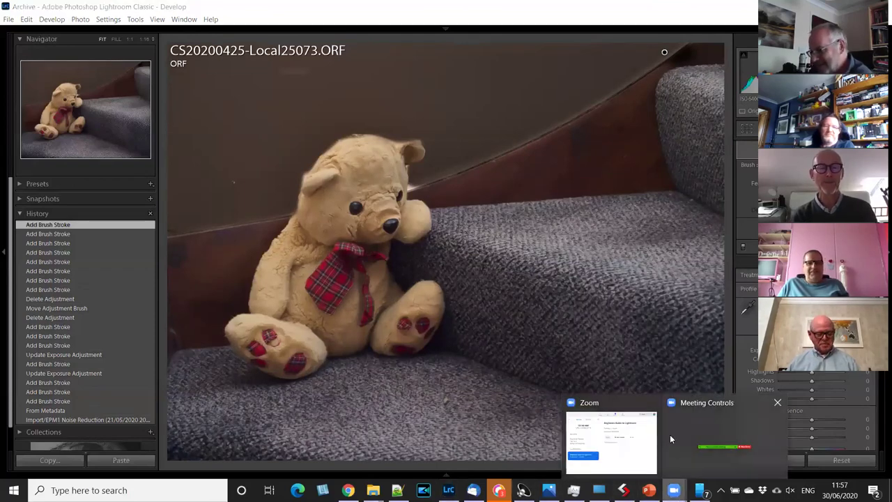